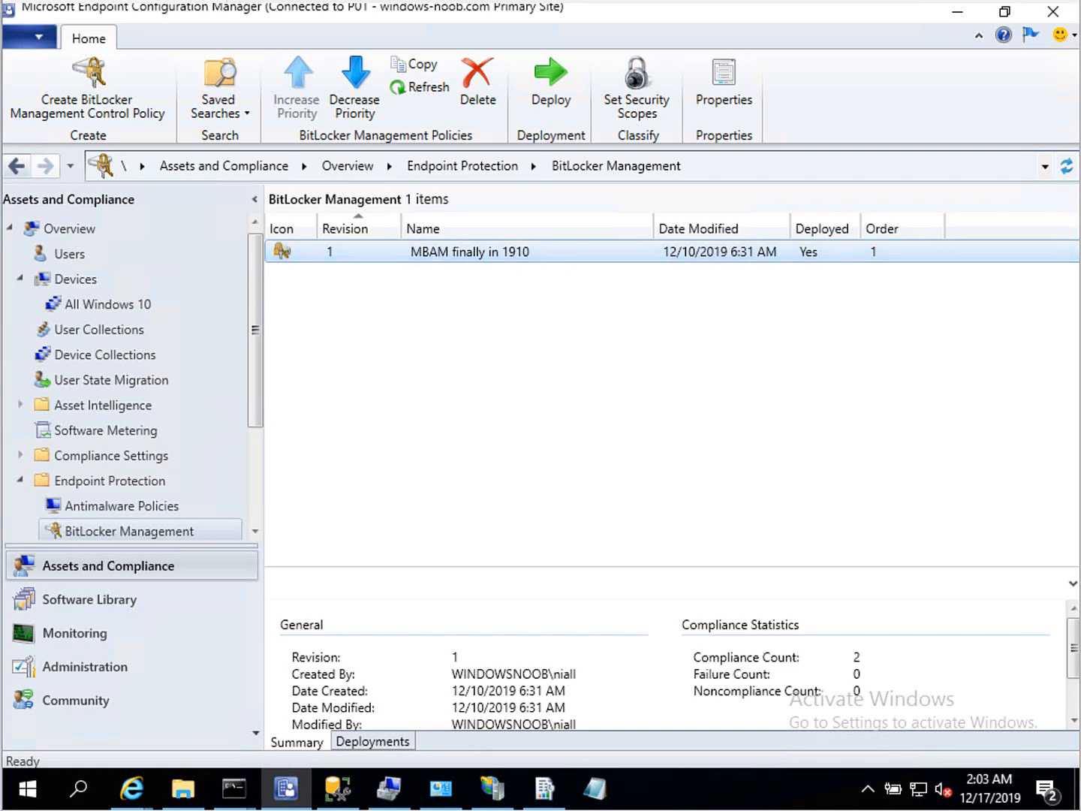
# - Sign in to the locked Windows 10 client computer by entering the account password
pyautogui.press('super+l')
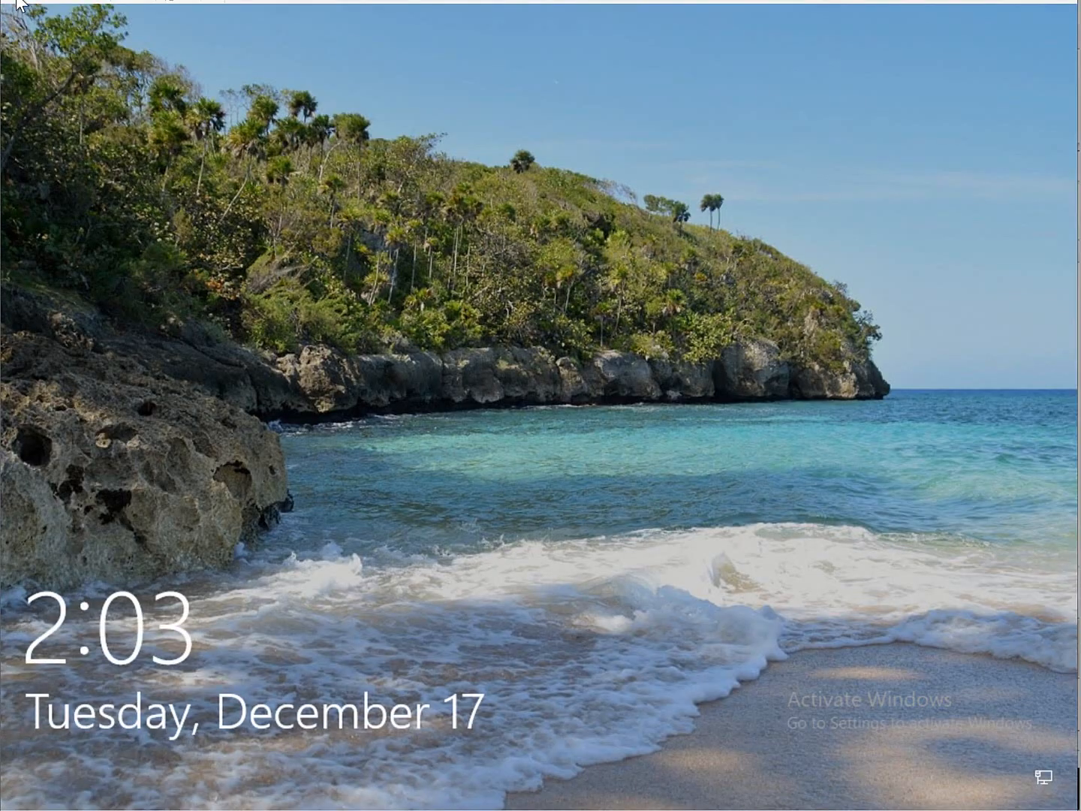
pyautogui.hotkey('ctrl', 'alt', 'Delete')
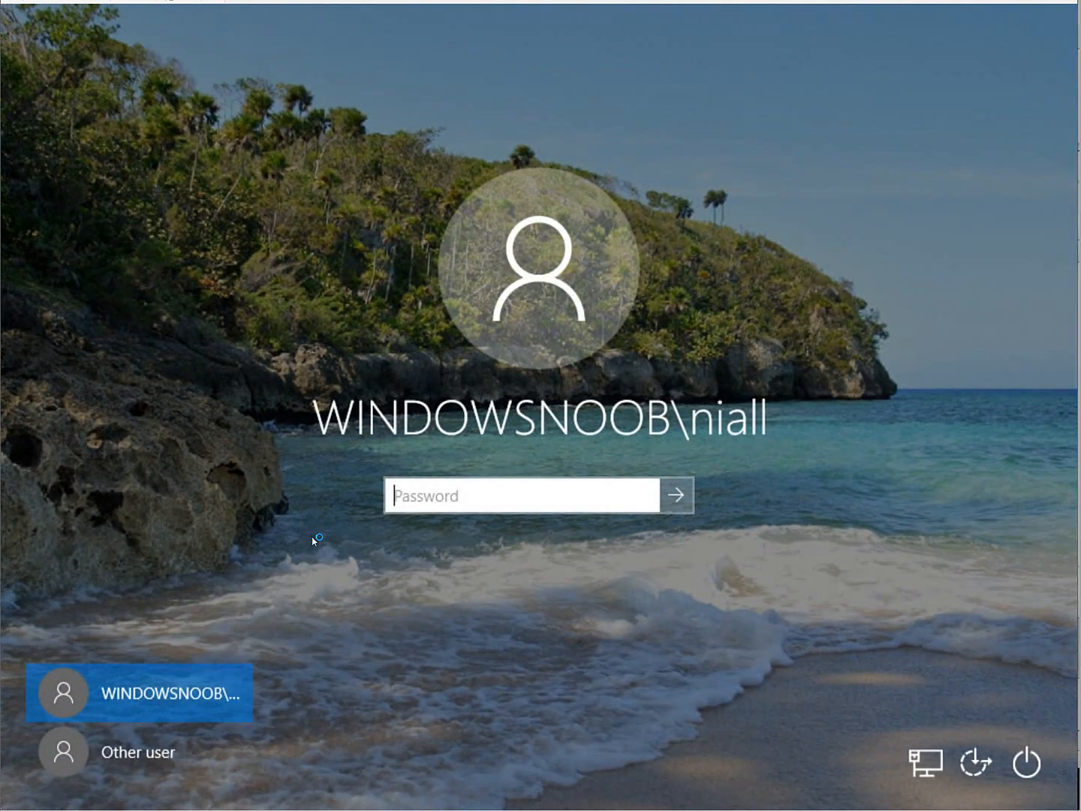
pyautogui.write('*******')
pyautogui.press('Return')
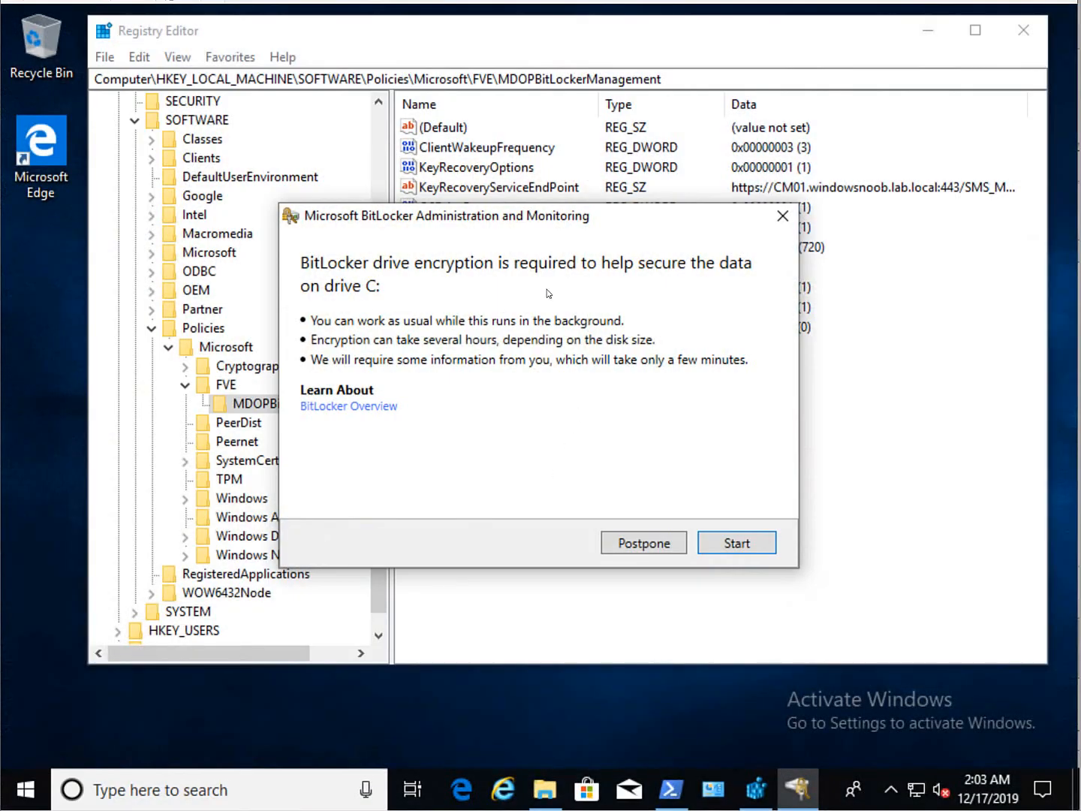
# - Minimize the Registry Editor and postpone the BitLocker encryption request for drive C
pyautogui.click(934, 36)
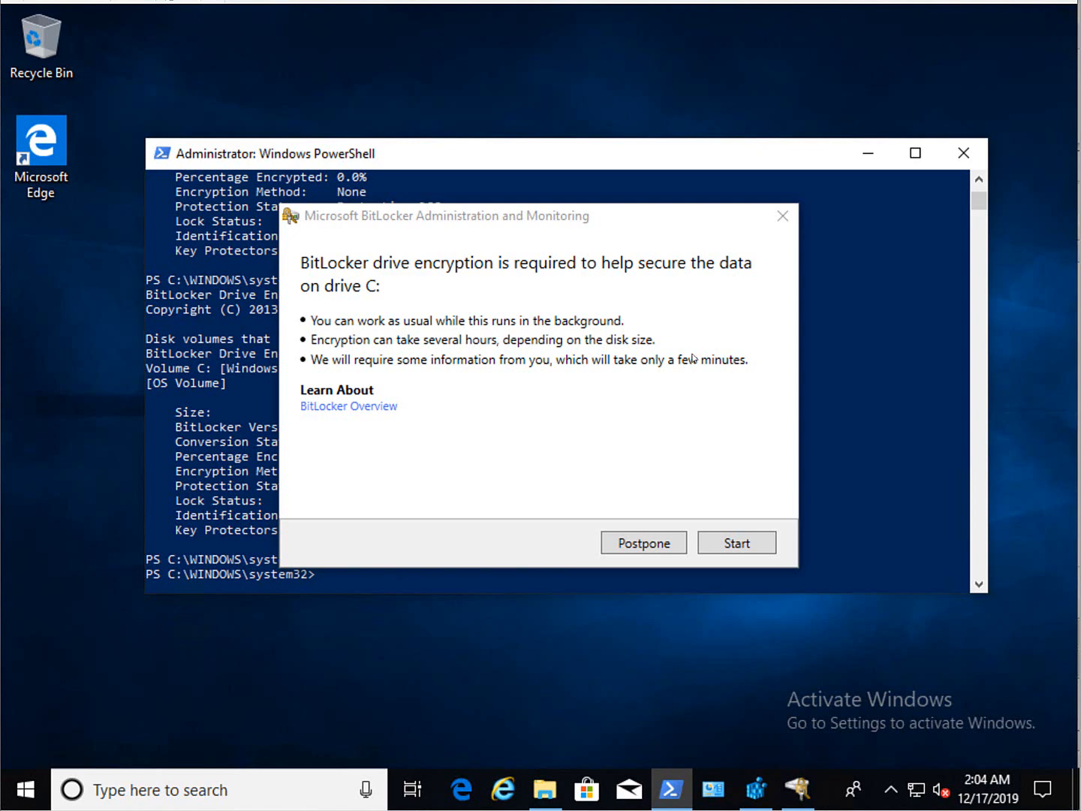
pyautogui.click(646, 547)
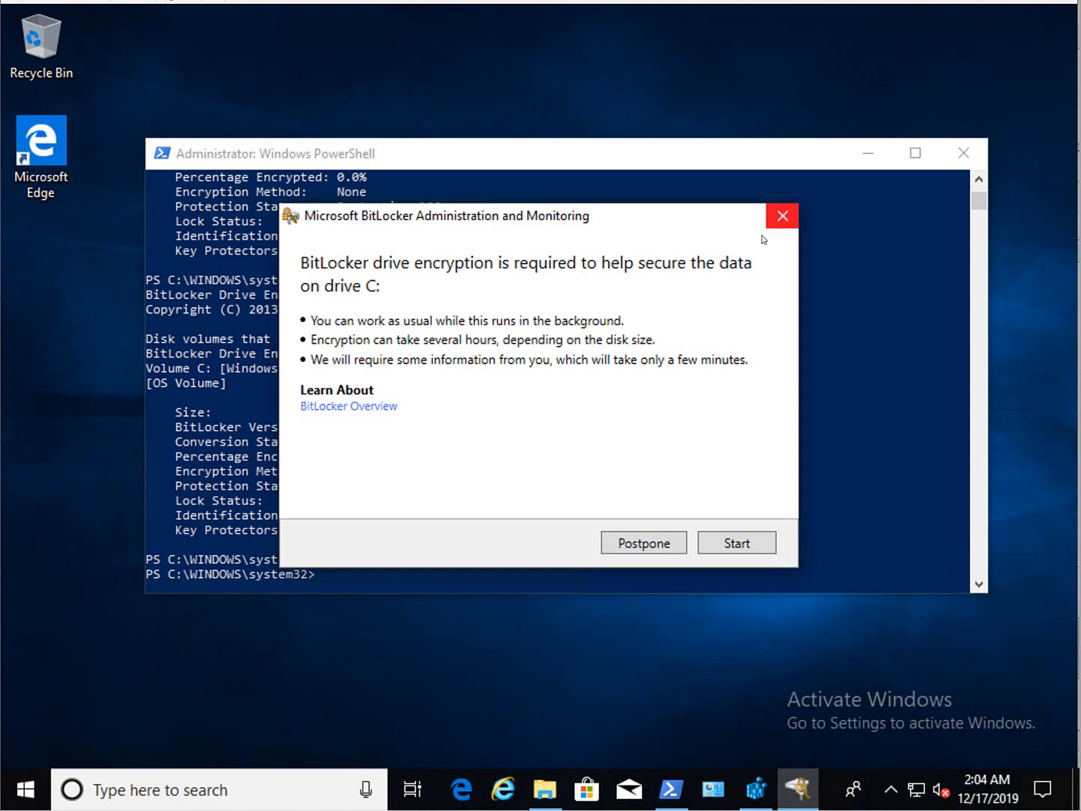
pyautogui.click(646, 542)
pyautogui.click(644, 542)
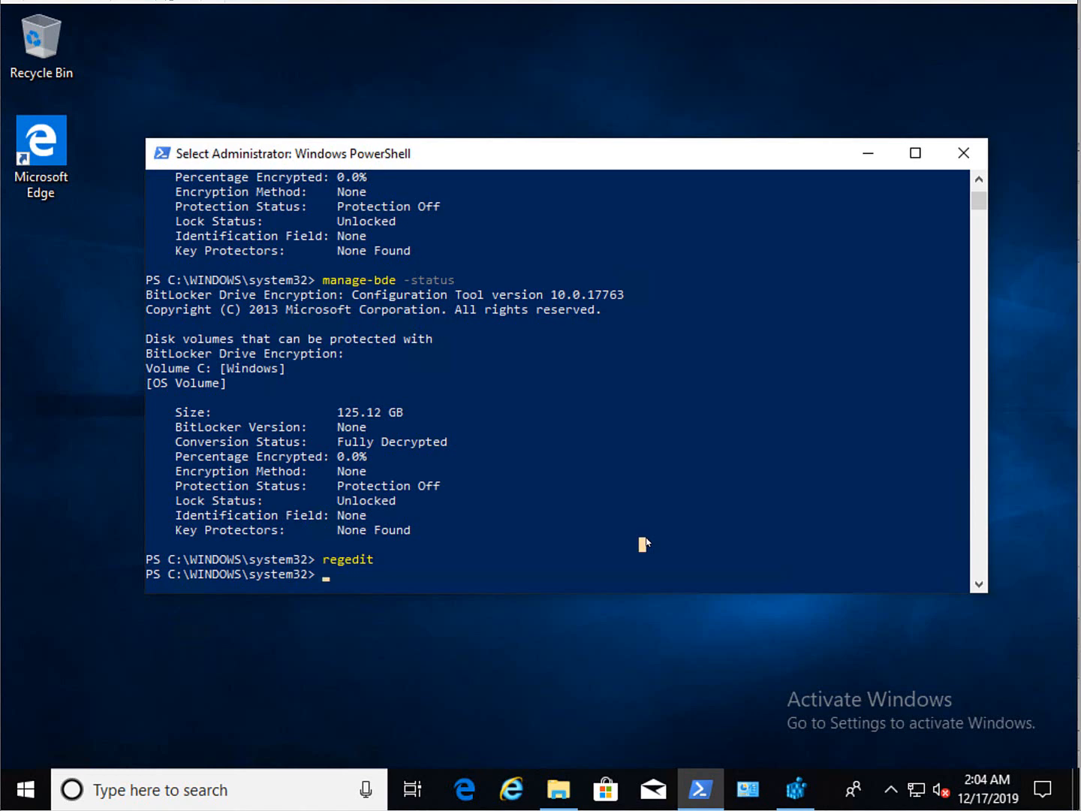
# - Run manage-bde -status twice in PowerShell to check drive C's encryption, and bring up This PC in File Explorer
pyautogui.press('Up')
pyautogui.press('Up')
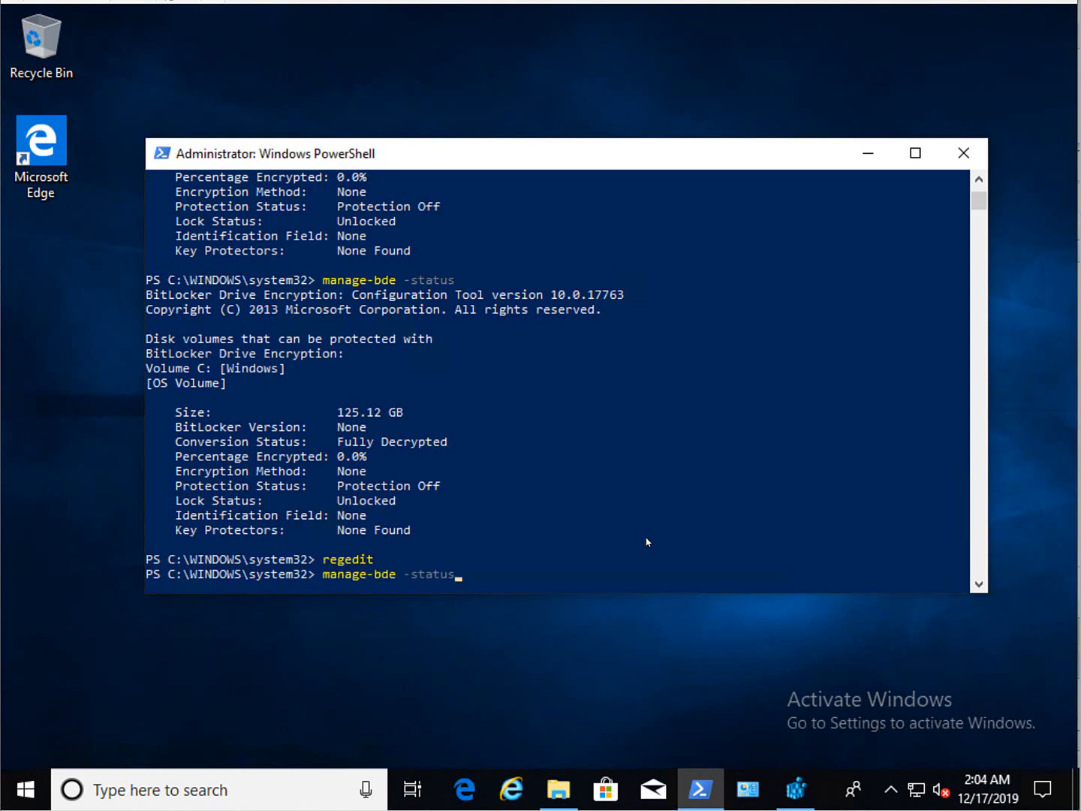
pyautogui.press('Return')
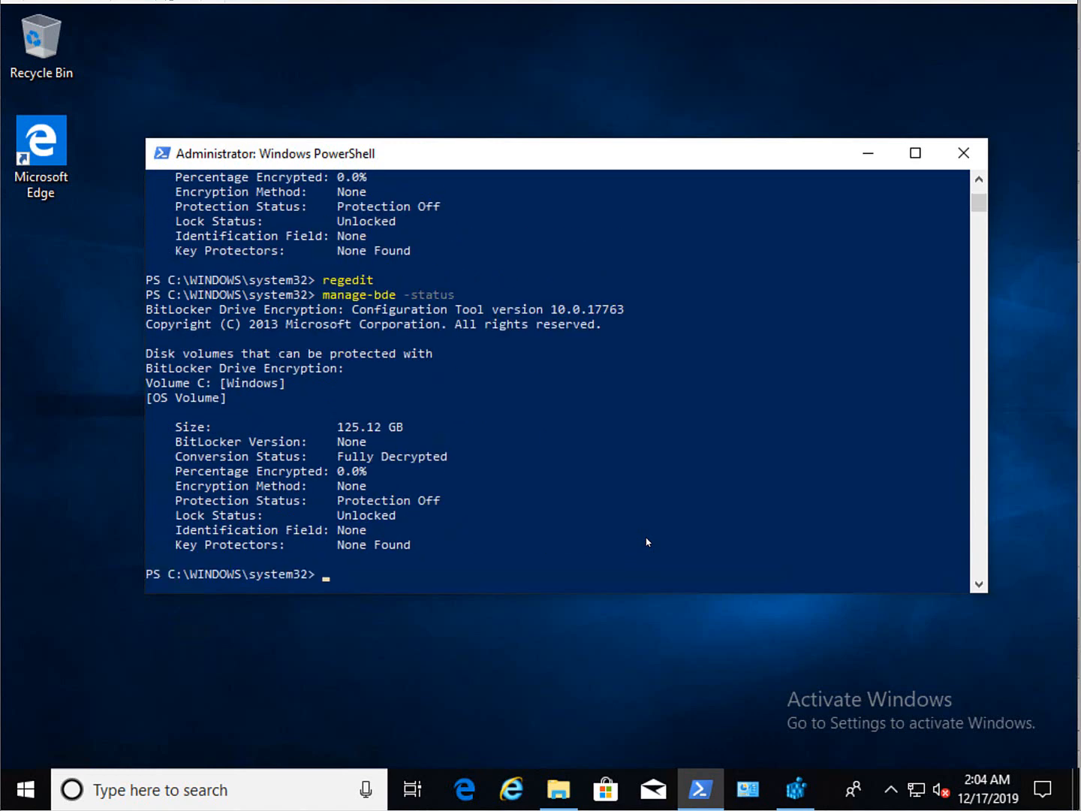
pyautogui.press('Up')
pyautogui.press('Return')
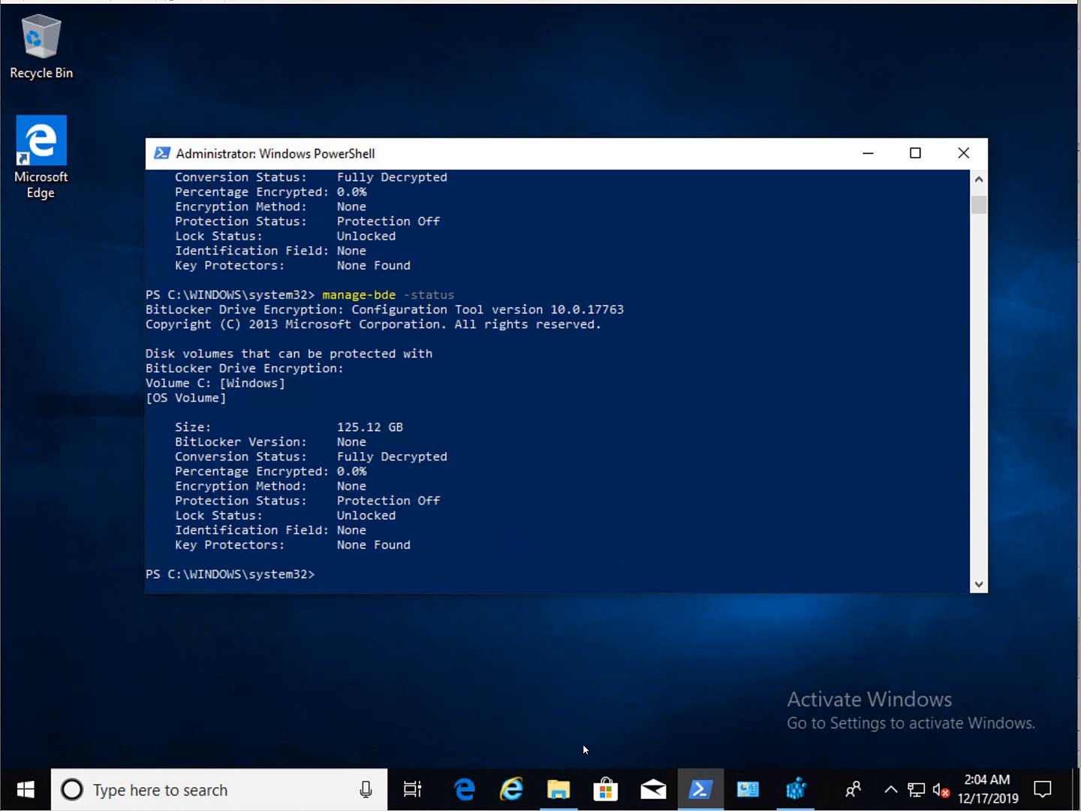
pyautogui.click(559, 790)
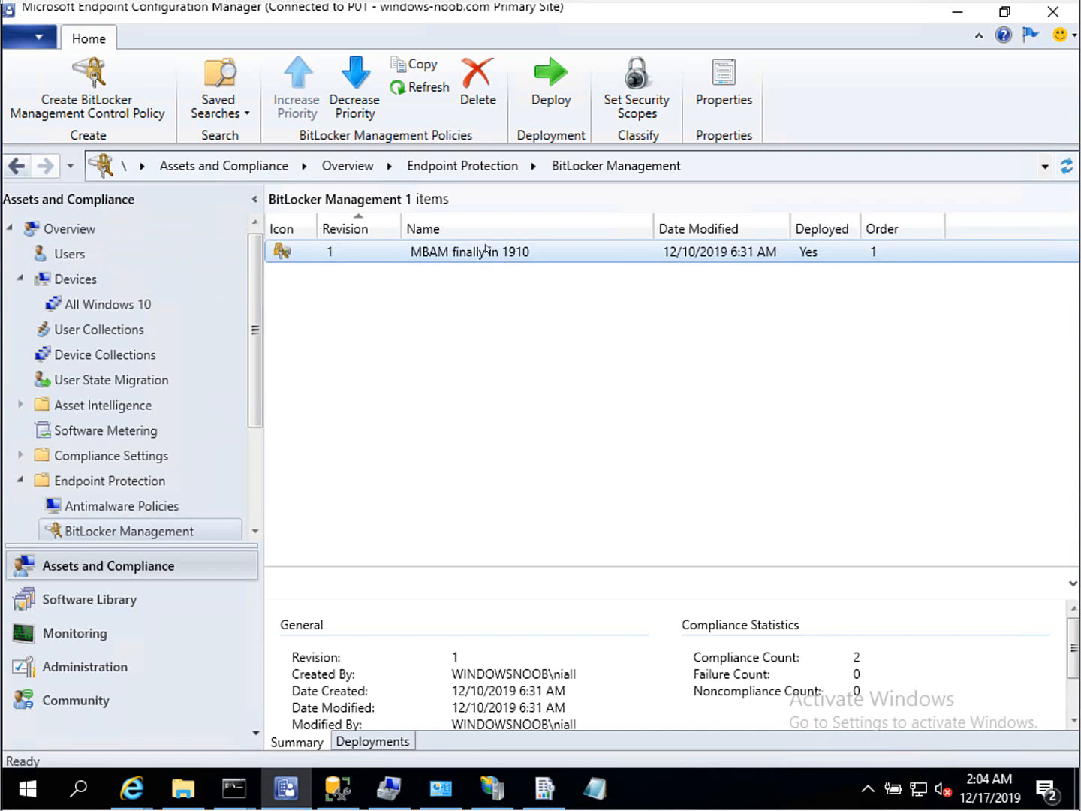
# - Switch to Configuration Manager and review the Setup, Operating System Drive and Client Management settings of the MBAM finally in 1910 policy
pyautogui.click(483, 253)
pyautogui.rightClick(483, 253)
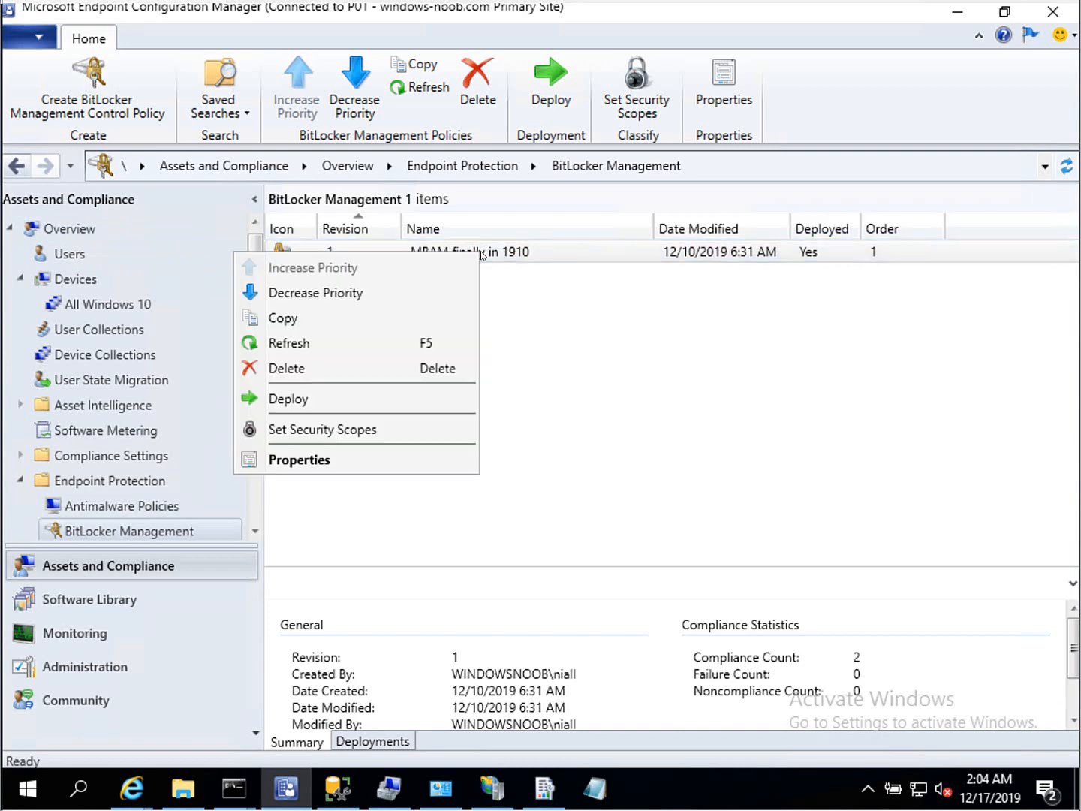
pyautogui.click(320, 461)
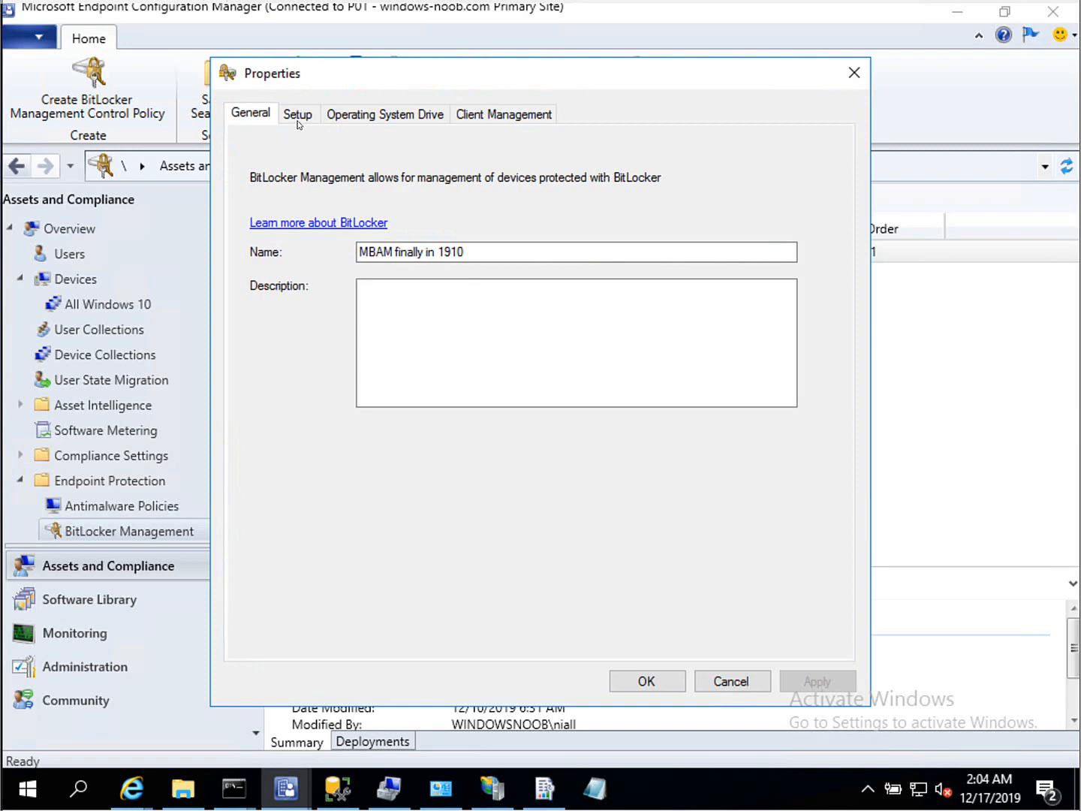
pyautogui.click(298, 120)
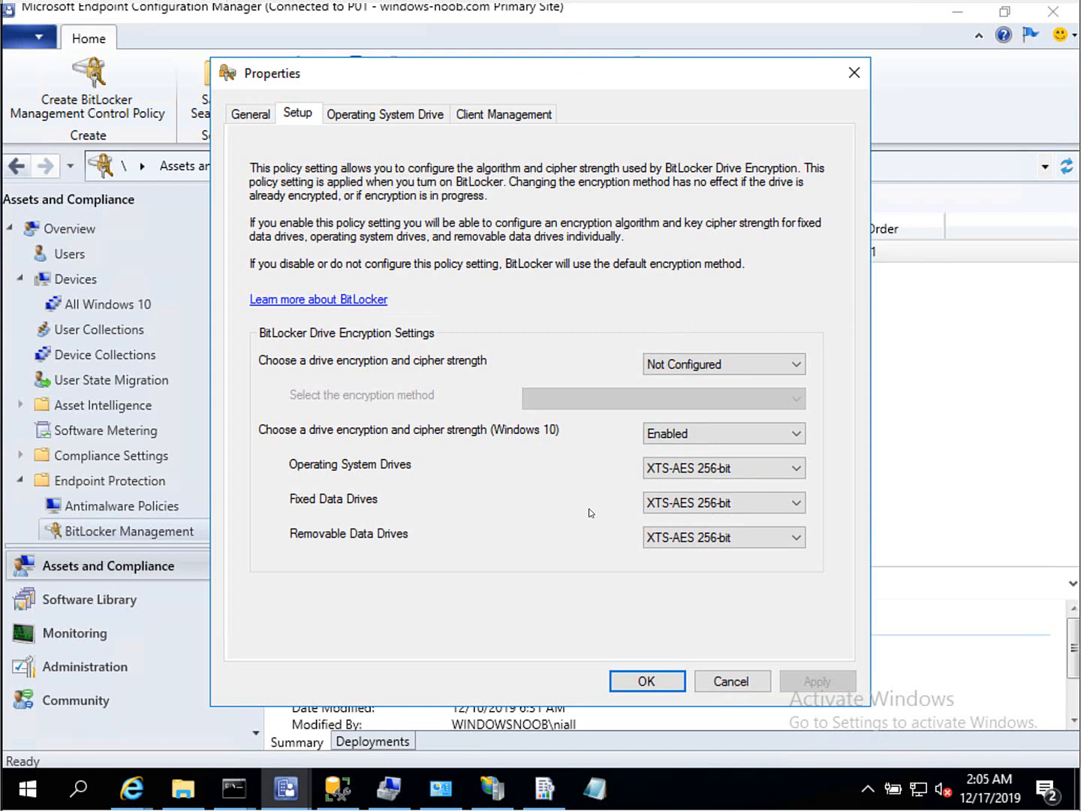
pyautogui.click(383, 114)
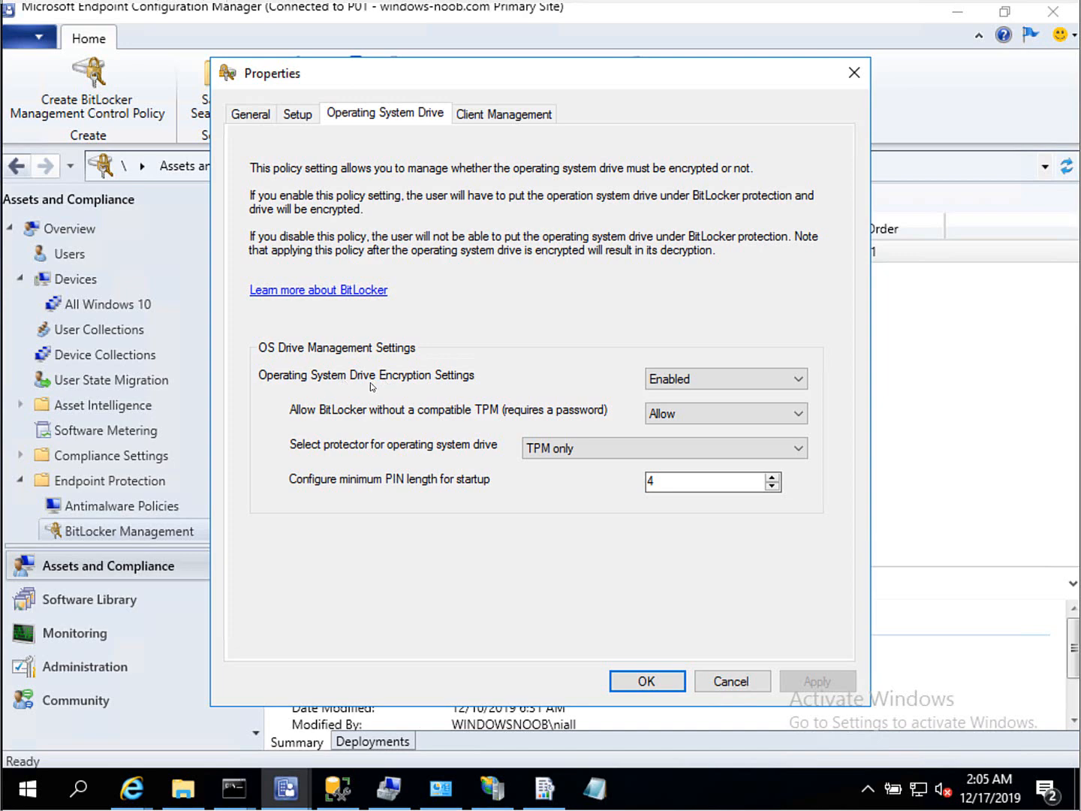
pyautogui.click(477, 114)
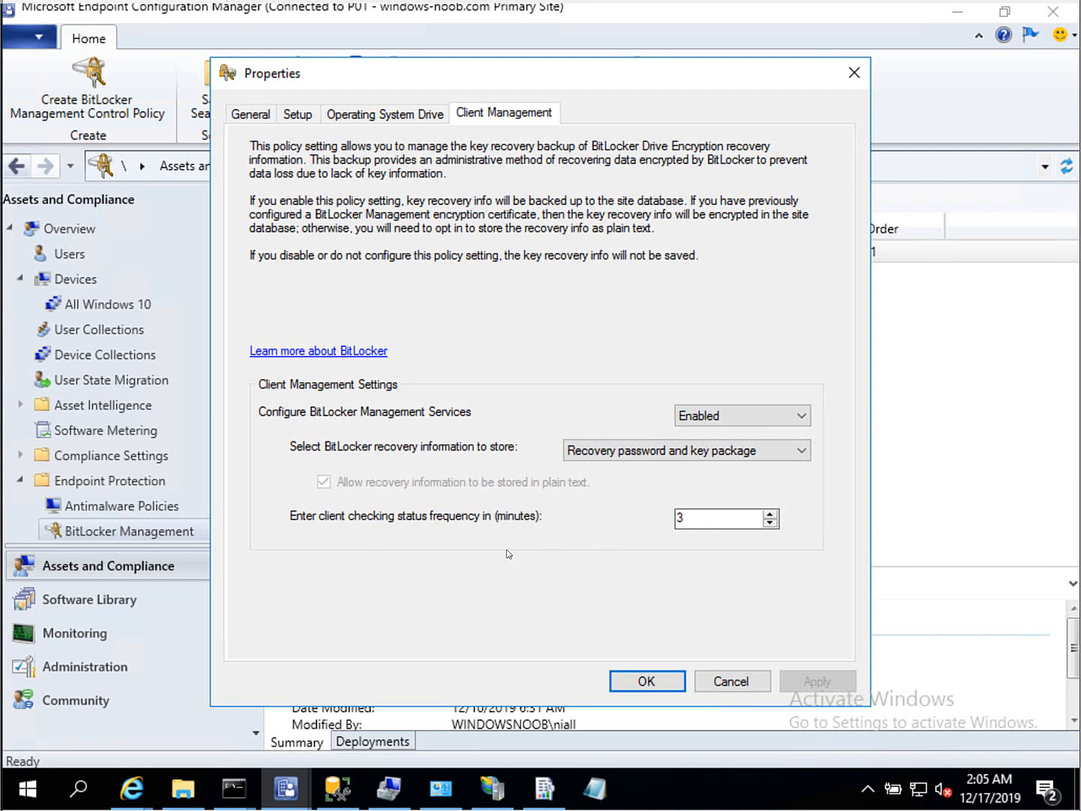
pyautogui.click(713, 527)
pyautogui.moveTo(669, 526); pyautogui.dragTo(648, 530)
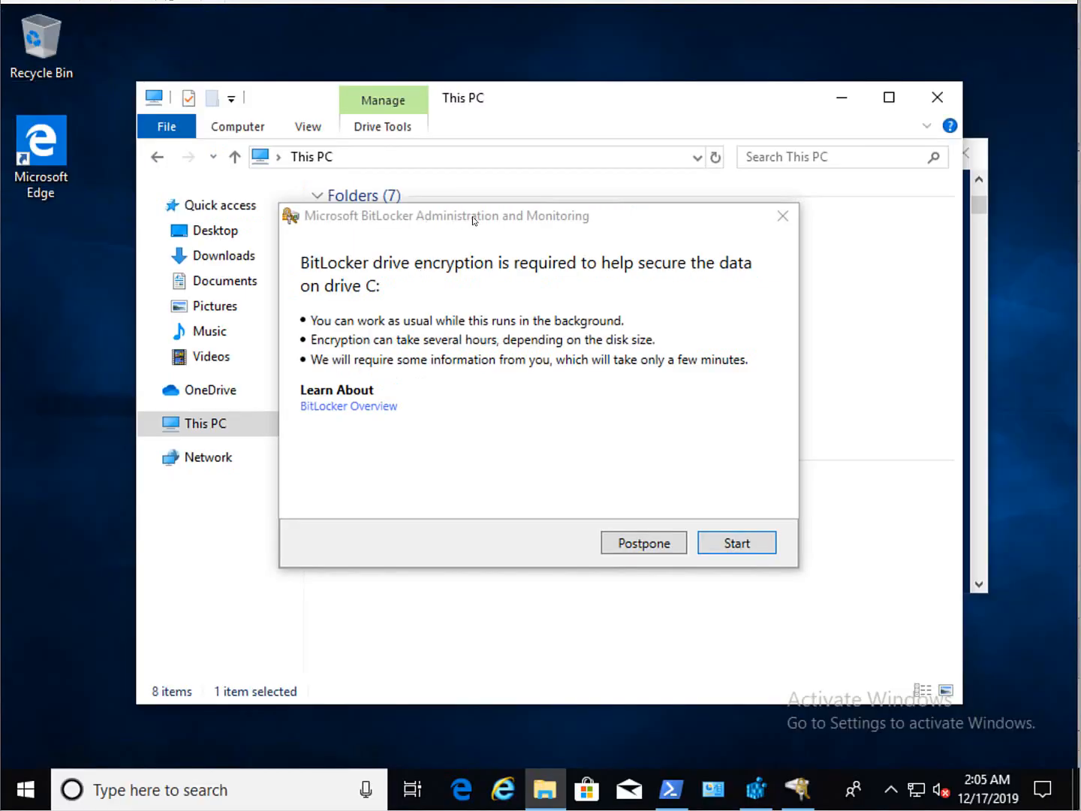
# - Back on the Windows 10 client, dismiss the BitLocker encryption request and minimize File Explorer
pyautogui.moveTo(473, 217); pyautogui.dragTo(500, 278)
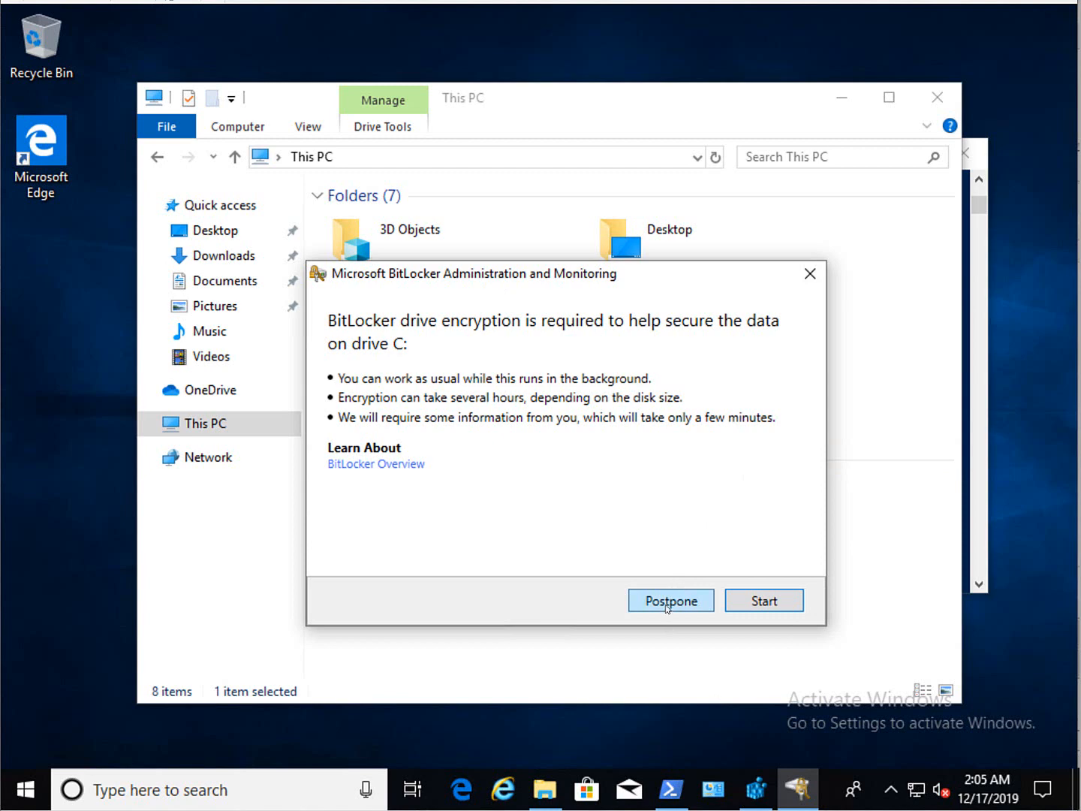
pyautogui.click(810, 275)
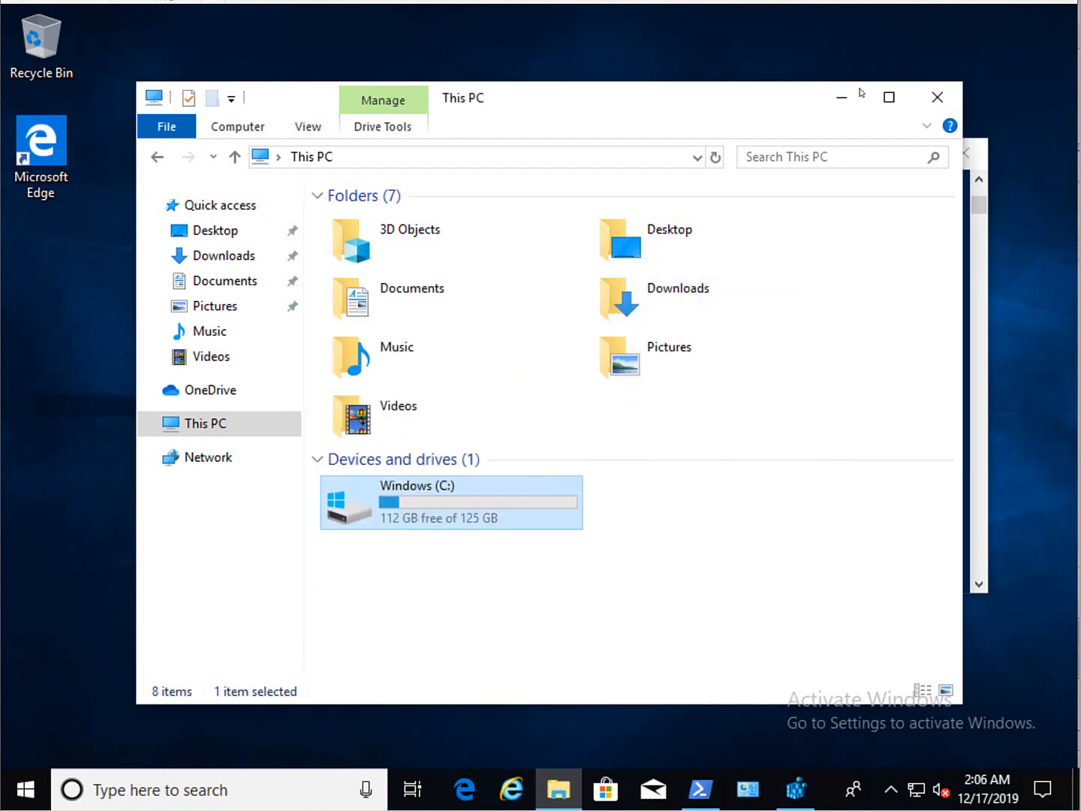
pyautogui.click(843, 98)
# - Recheck the BitLocker status of drive C by rerunning manage-bde -status three times in PowerShell
pyautogui.click(601, 395)
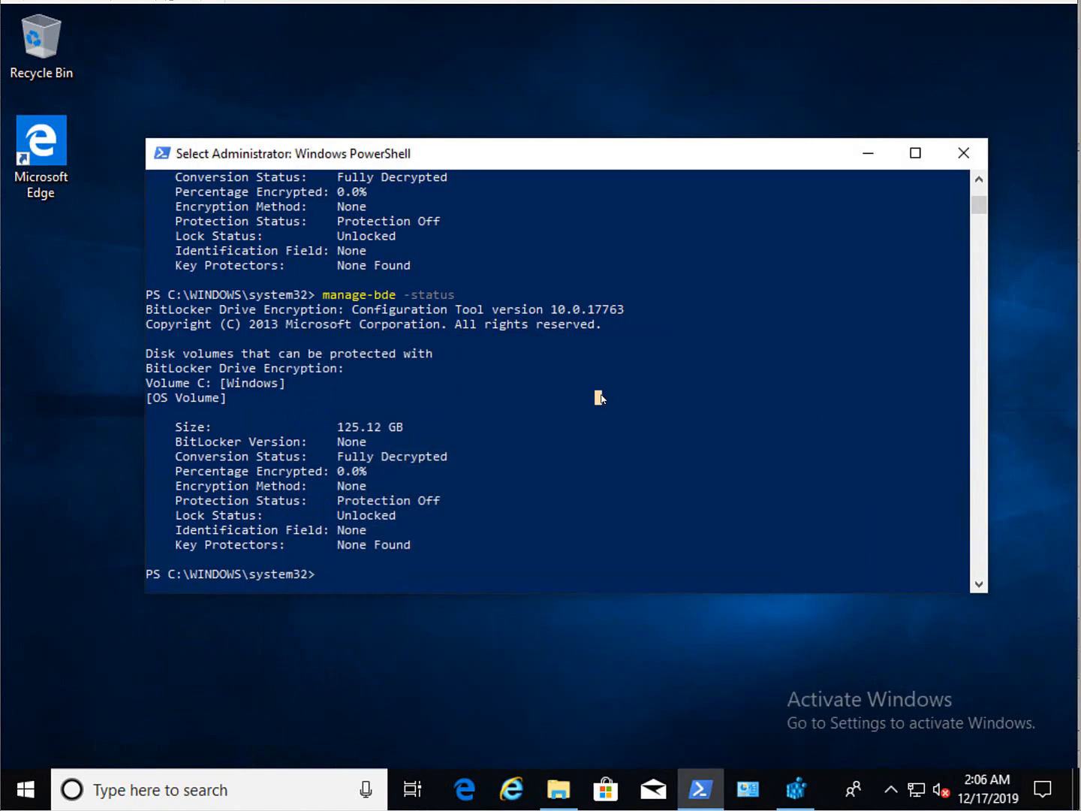
pyautogui.press('Up')
pyautogui.press('Return')
pyautogui.press('Up')
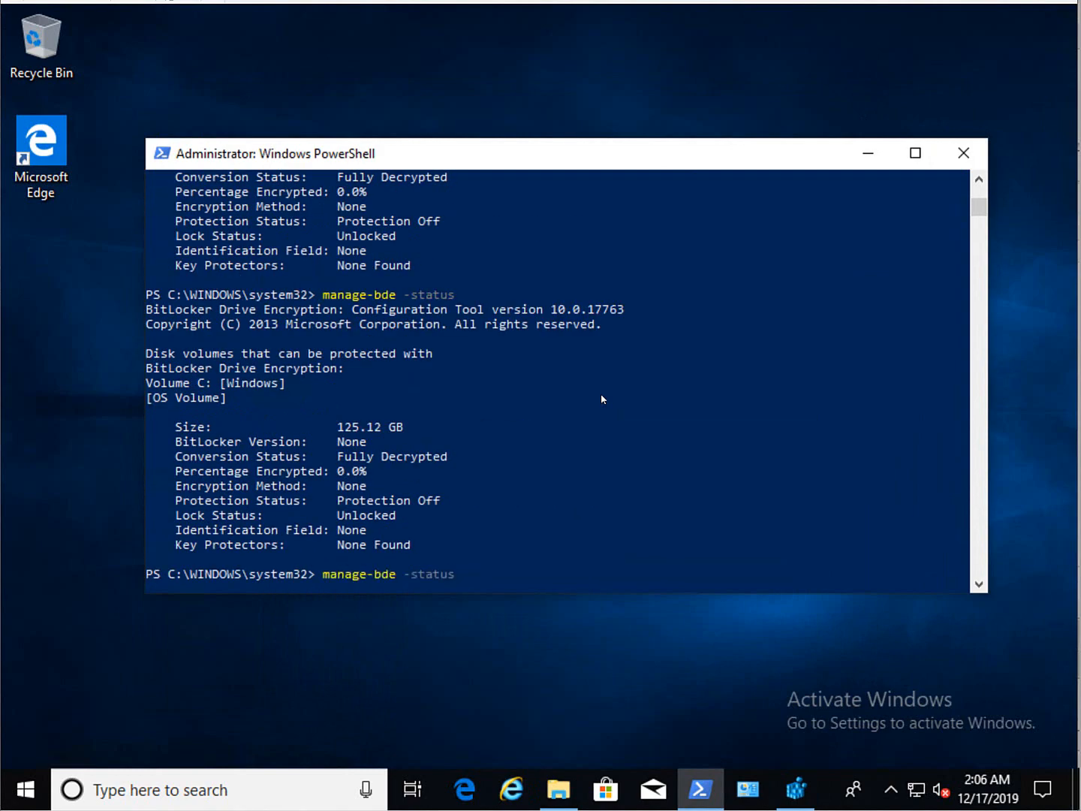
pyautogui.press('Return')
pyautogui.press('Up')
pyautogui.press('Return')
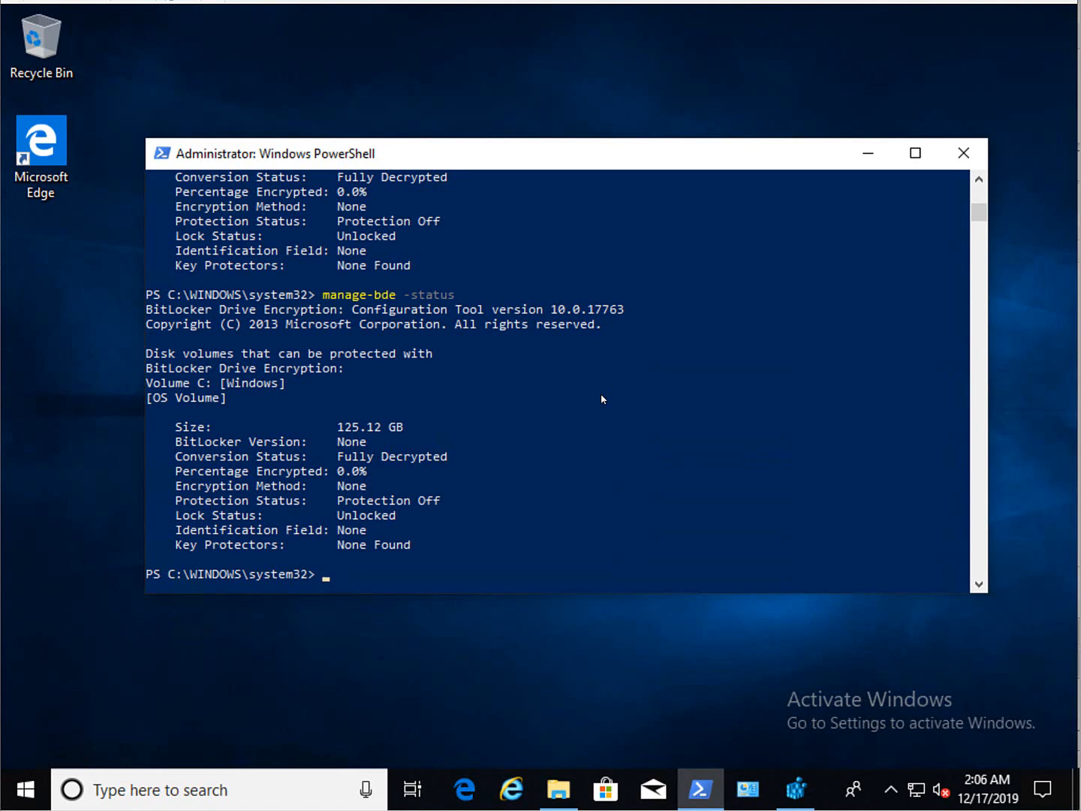
# - Switch to Registry Editor and examine the policy values under FVE\MDOPBitLockerManagement, from ClientWakeupFrequency down to UseStatusReportingService
pyautogui.click(801, 784)
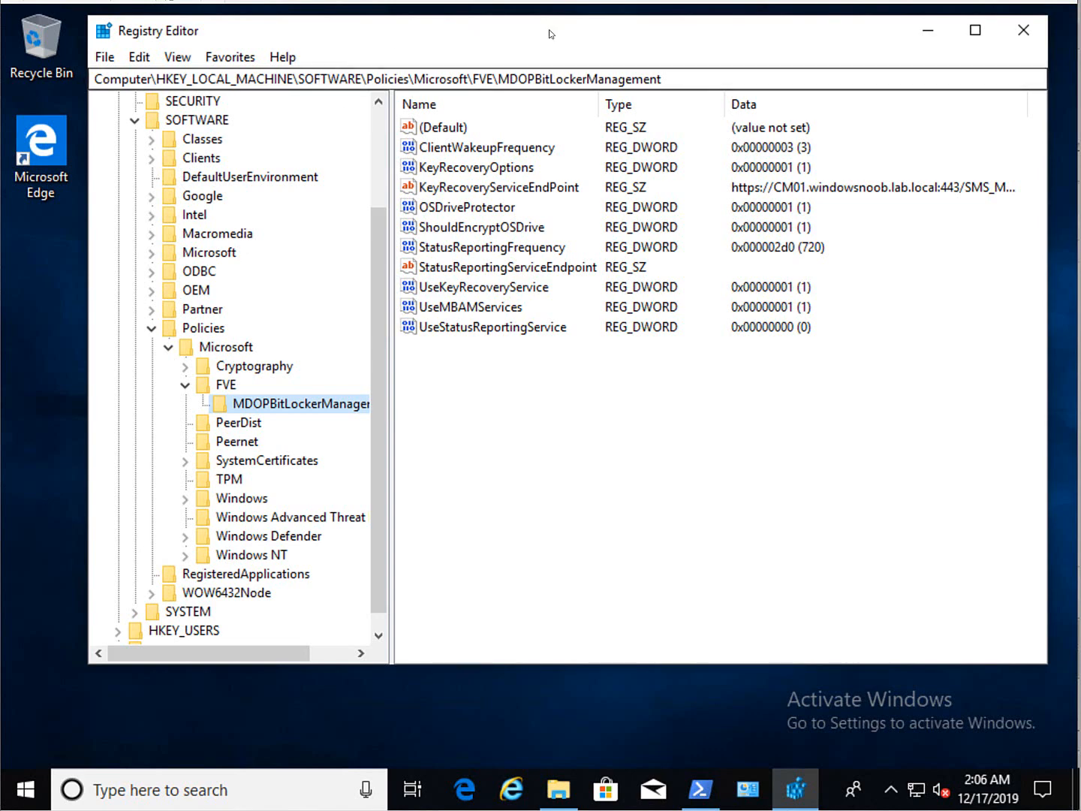
pyautogui.click(698, 85)
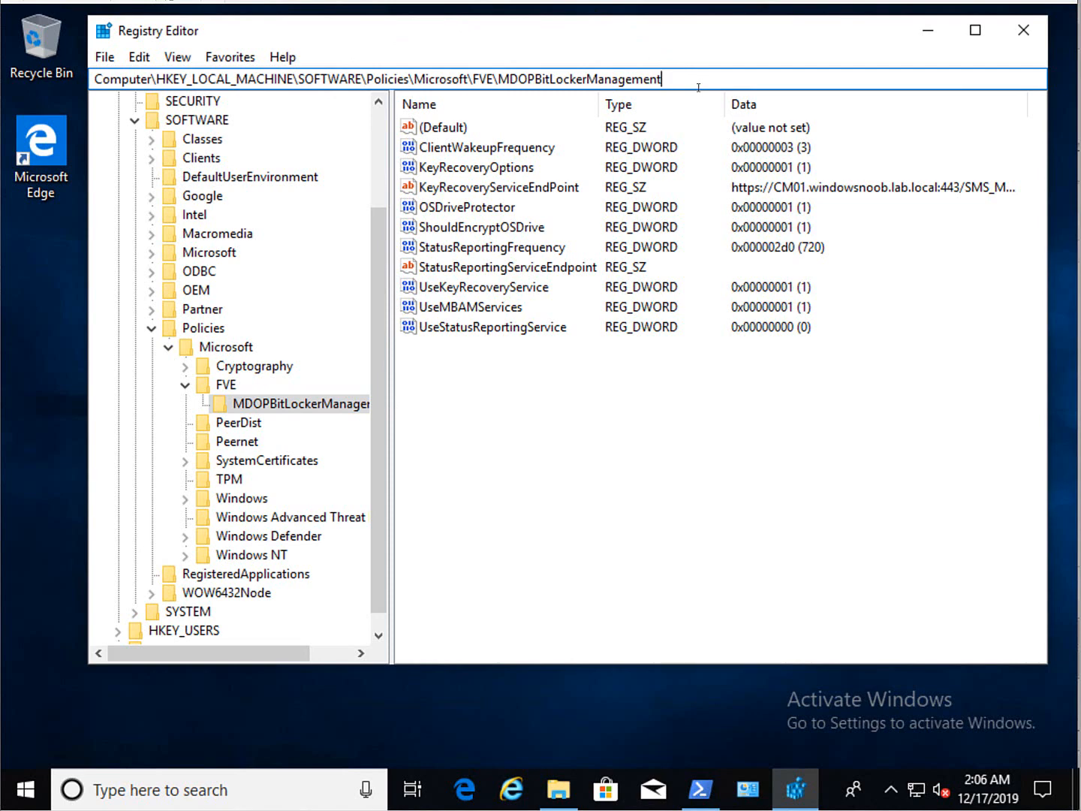
pyautogui.click(473, 150)
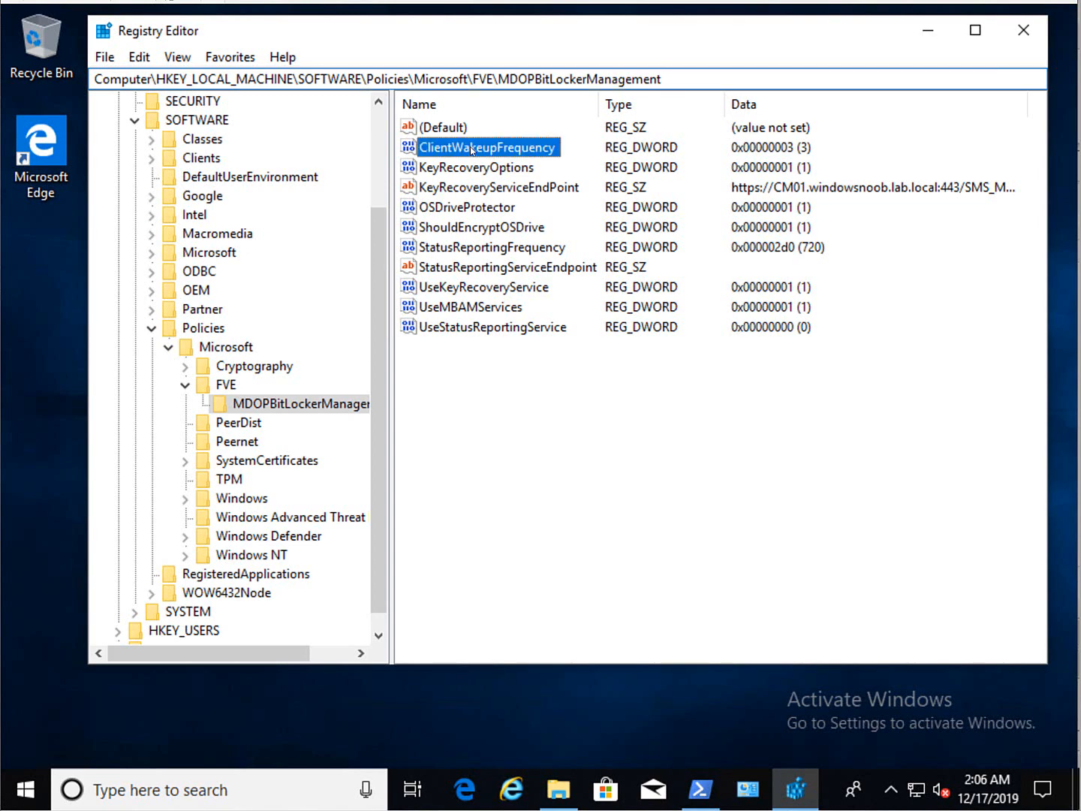
pyautogui.click(459, 193)
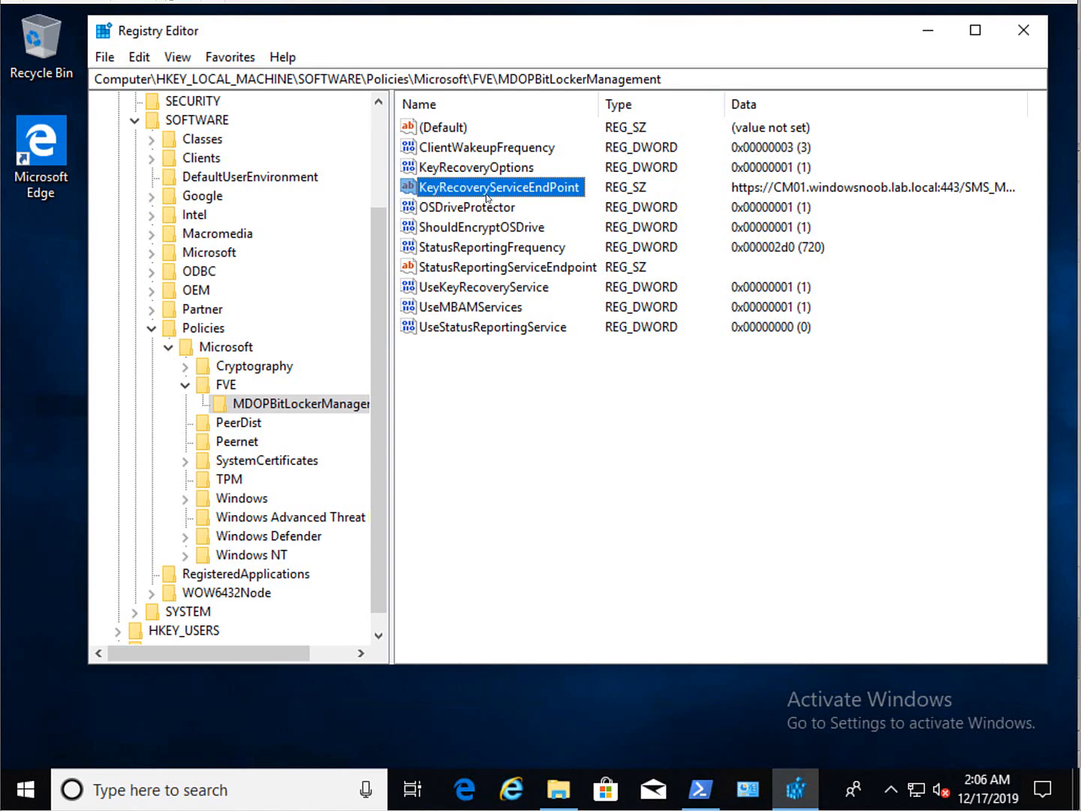
pyautogui.click(476, 215)
pyautogui.click(473, 229)
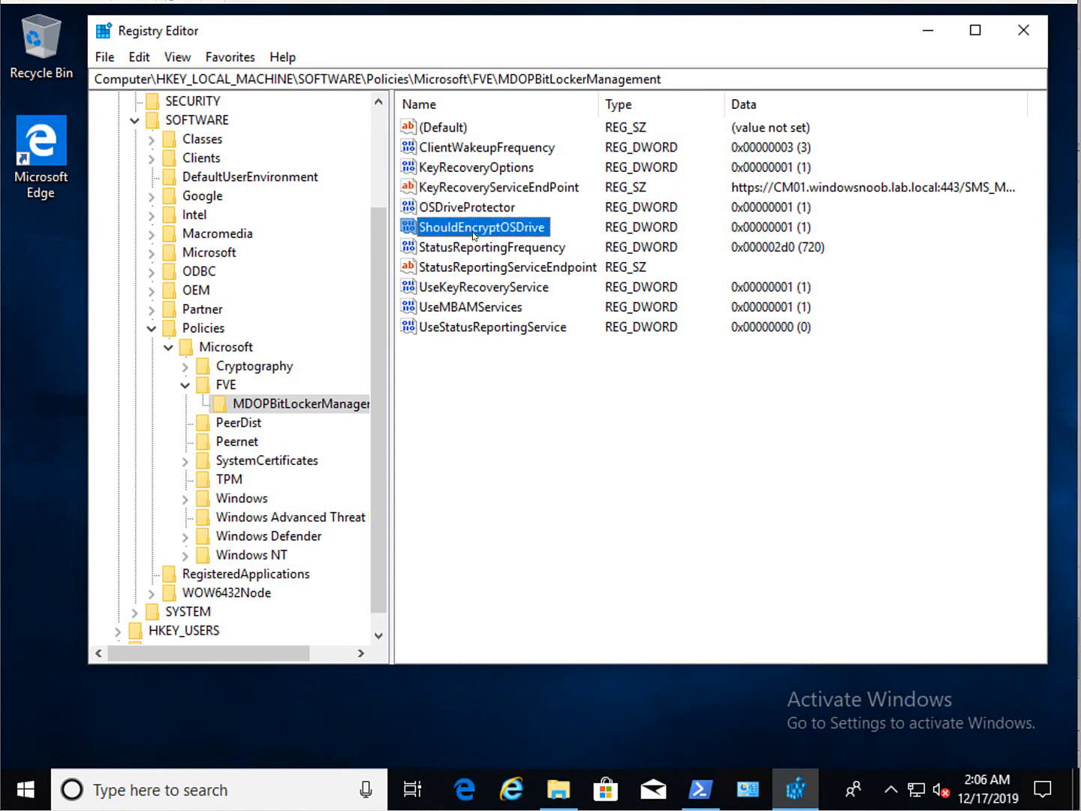
pyautogui.click(503, 252)
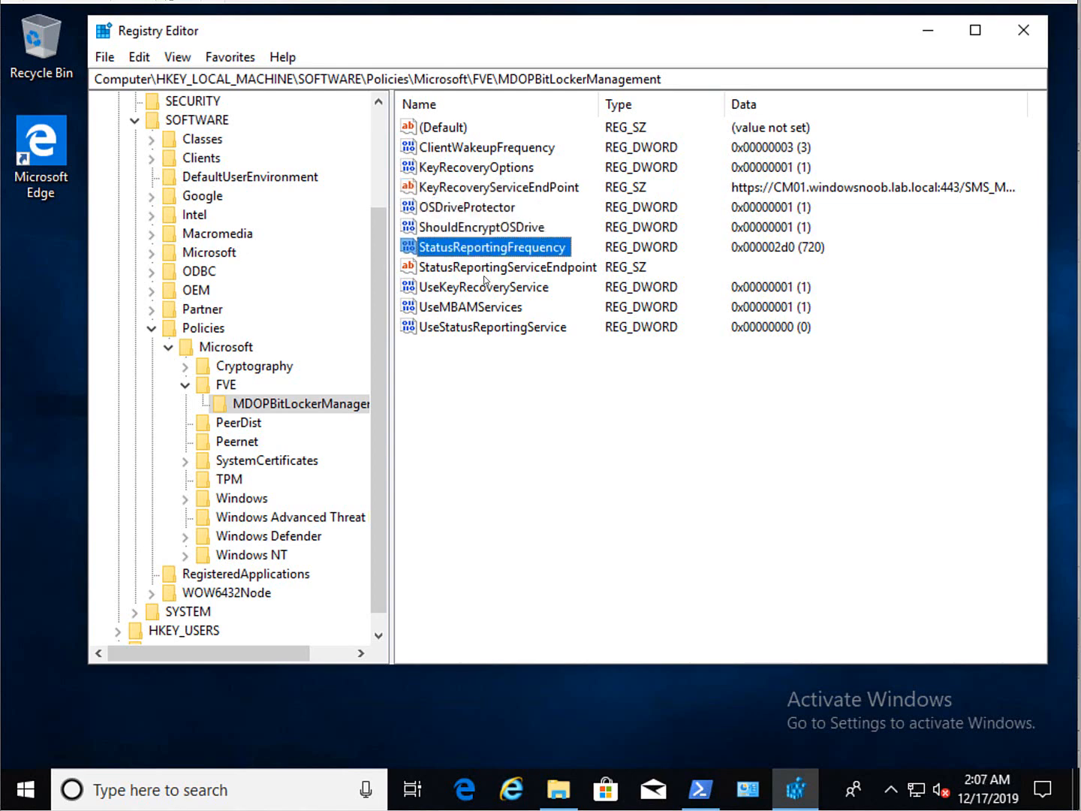
pyautogui.click(488, 274)
pyautogui.click(481, 289)
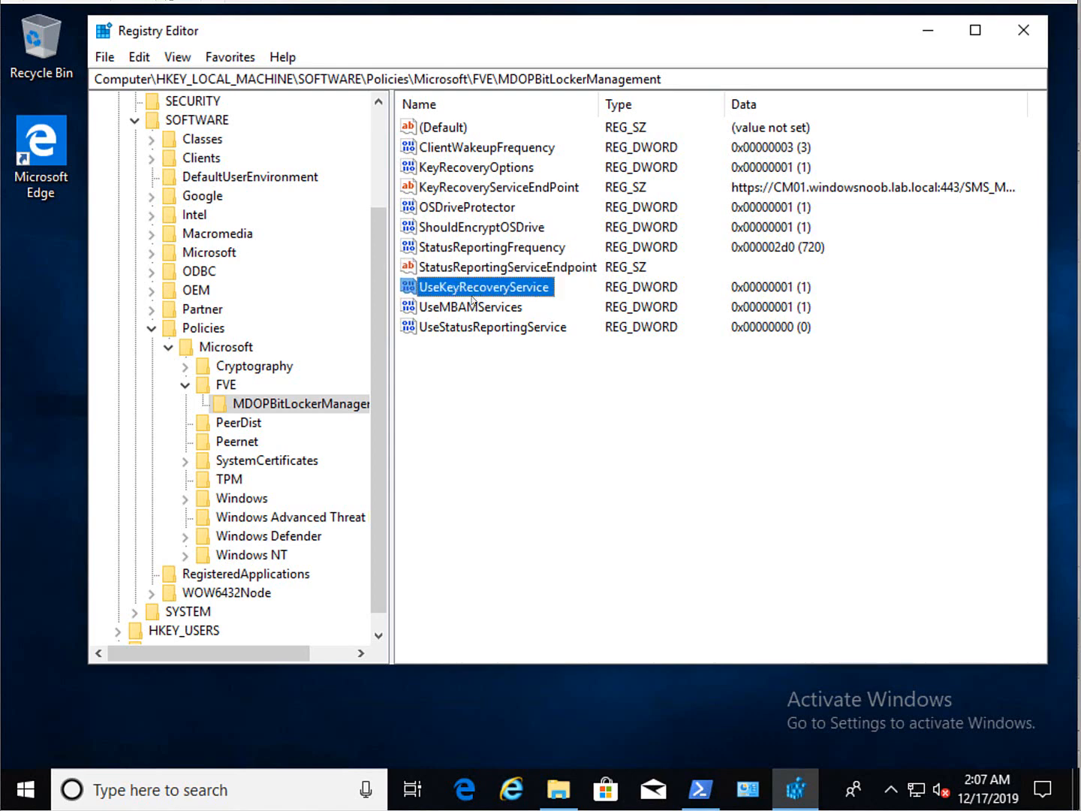
pyautogui.click(470, 310)
pyautogui.click(478, 334)
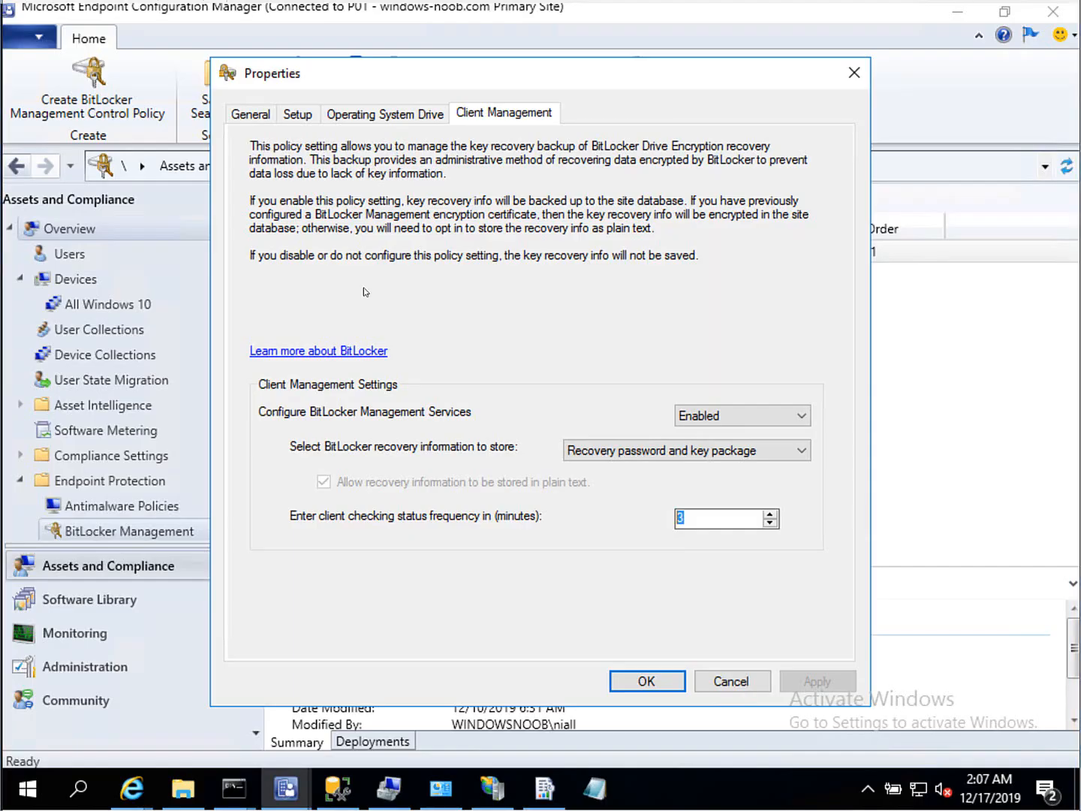
# - In Configuration Manager, close the BitLocker policy's properties without saving and open a new configuration baseline form under Compliance Settings
pyautogui.click(727, 680)
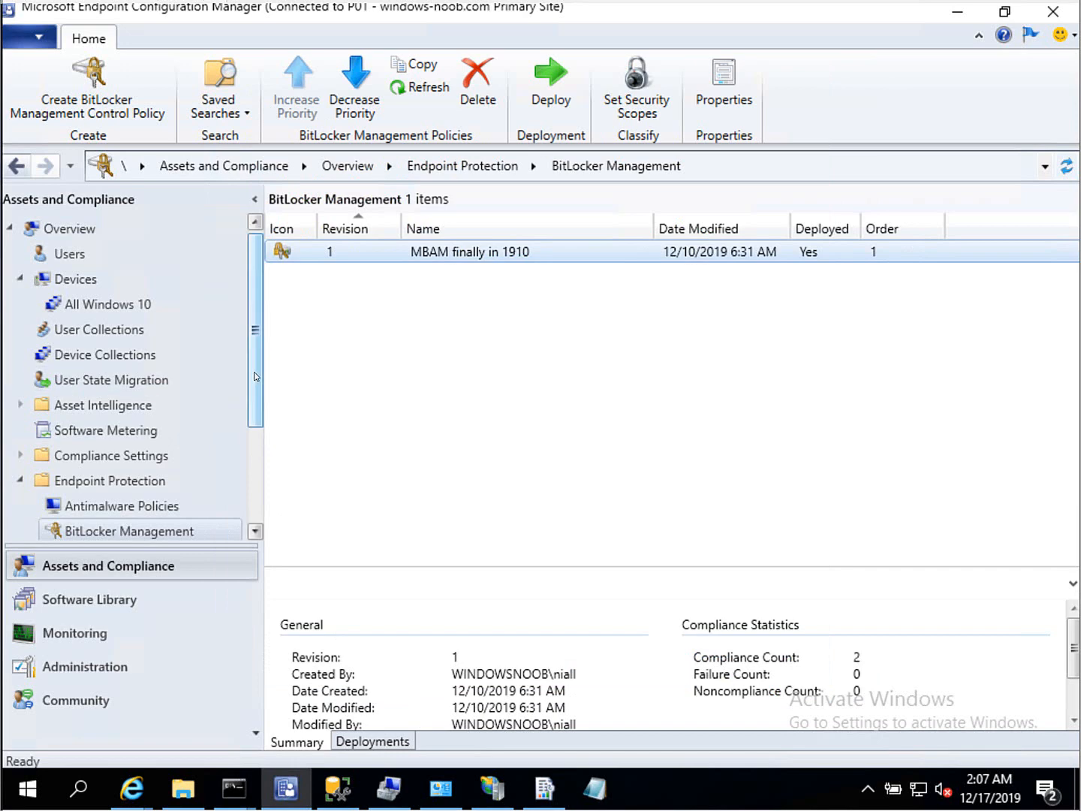
pyautogui.moveTo(257, 395)
pyautogui.mouseDown()
pyautogui.moveTo(262, 481)
pyautogui.moveTo(262, 390)
pyautogui.mouseUp()
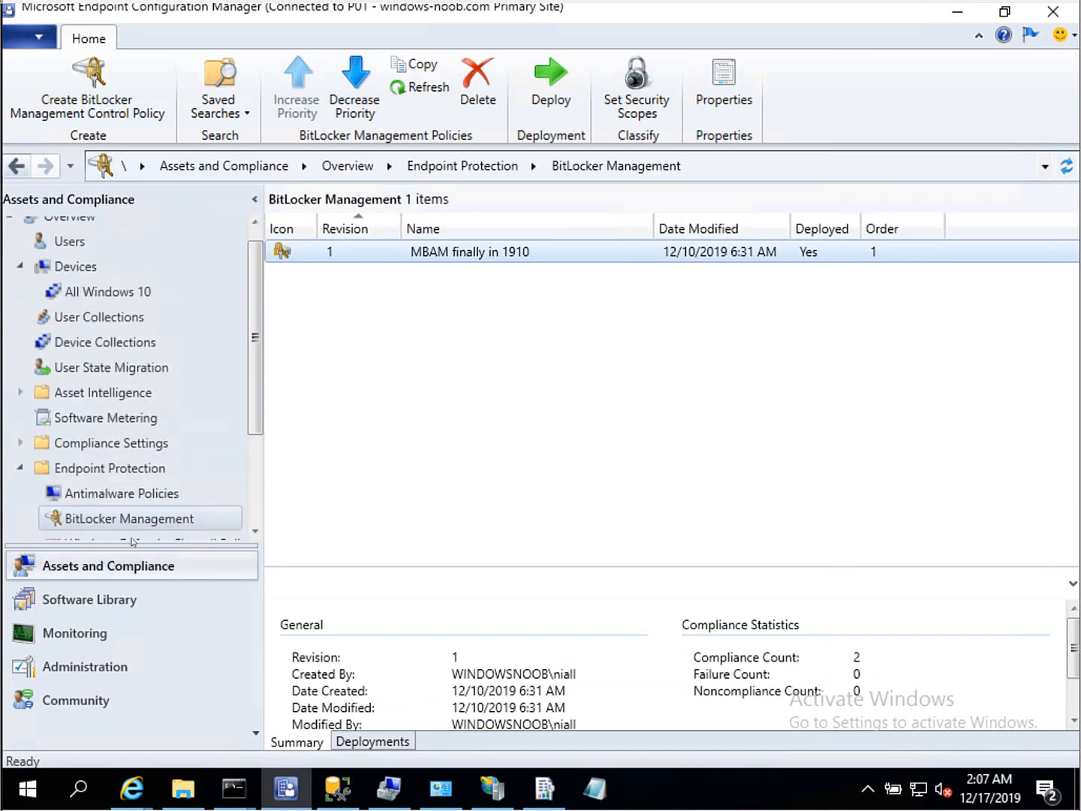
pyautogui.click(23, 443)
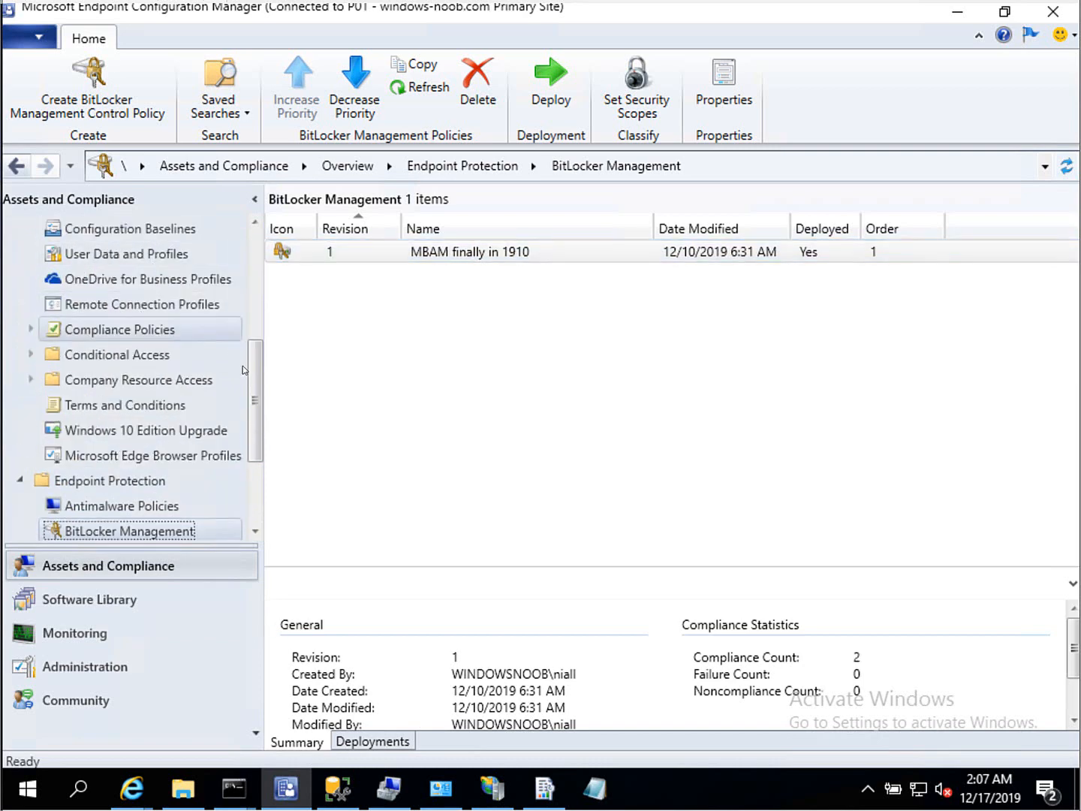
pyautogui.moveTo(262, 379); pyautogui.dragTo(257, 362)
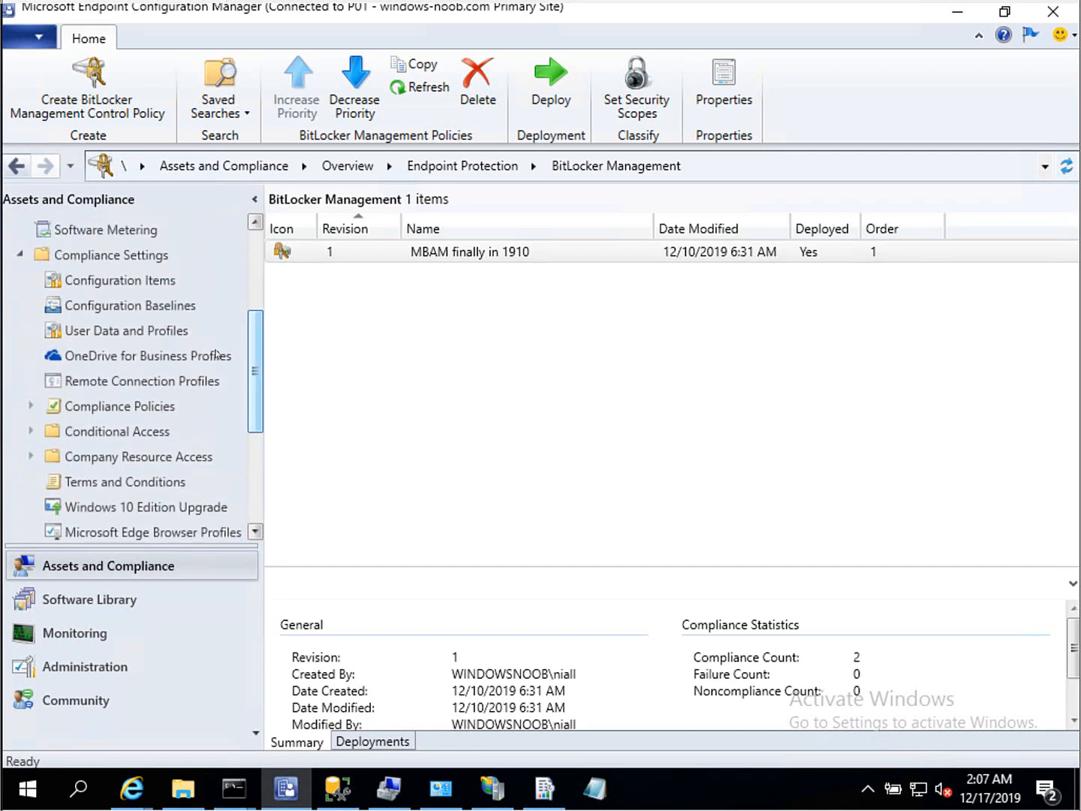
pyautogui.click(175, 303)
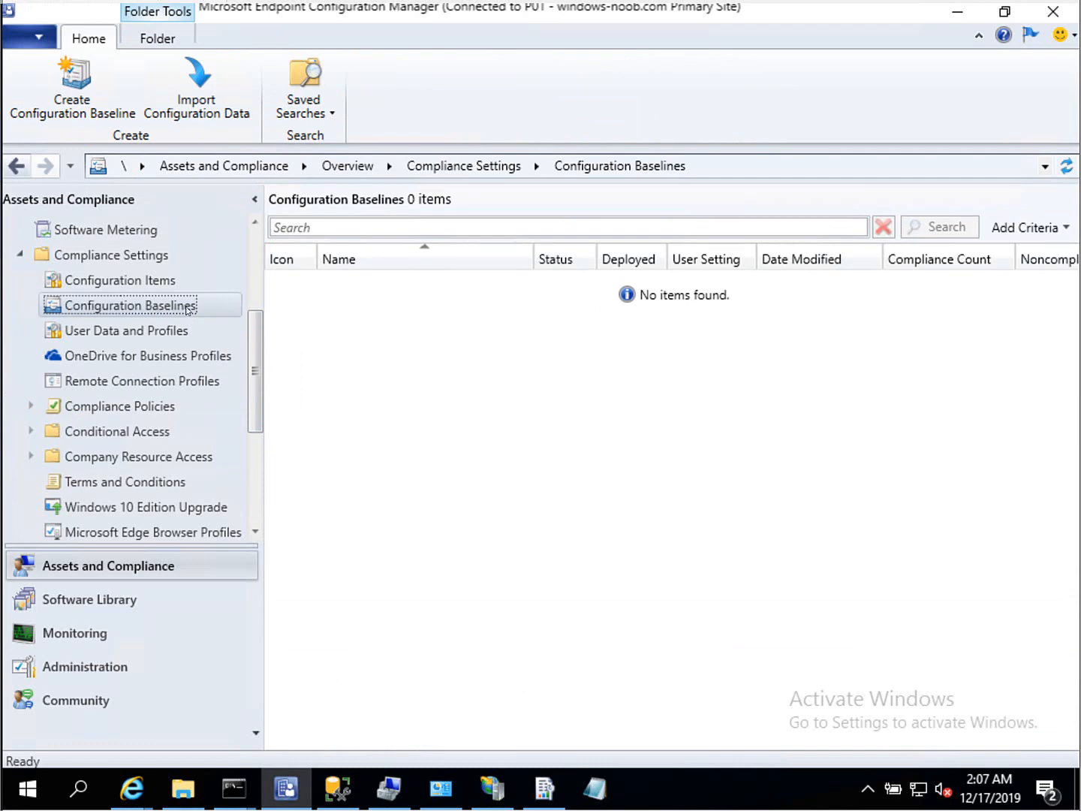
pyautogui.rightClick(188, 308)
pyautogui.click(252, 321)
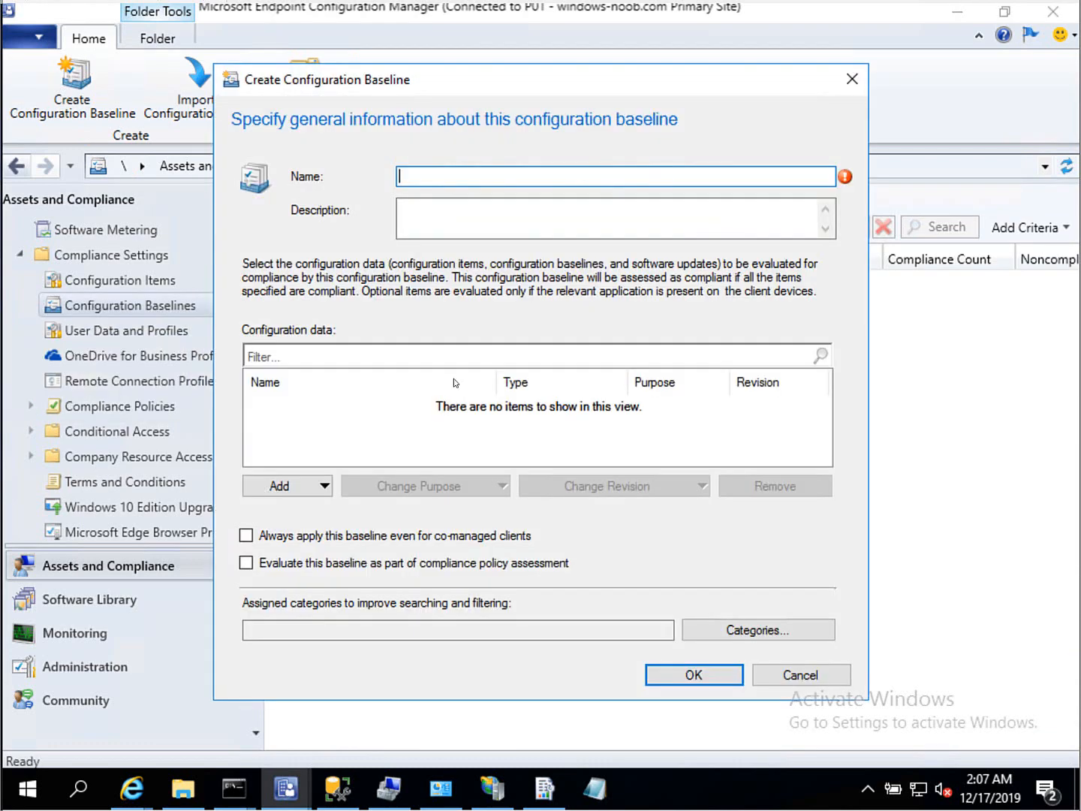
# - Create the configuration baseline named Enforce MBAM Encryption with the IT Infrastructure category assigned
pyautogui.write('En')
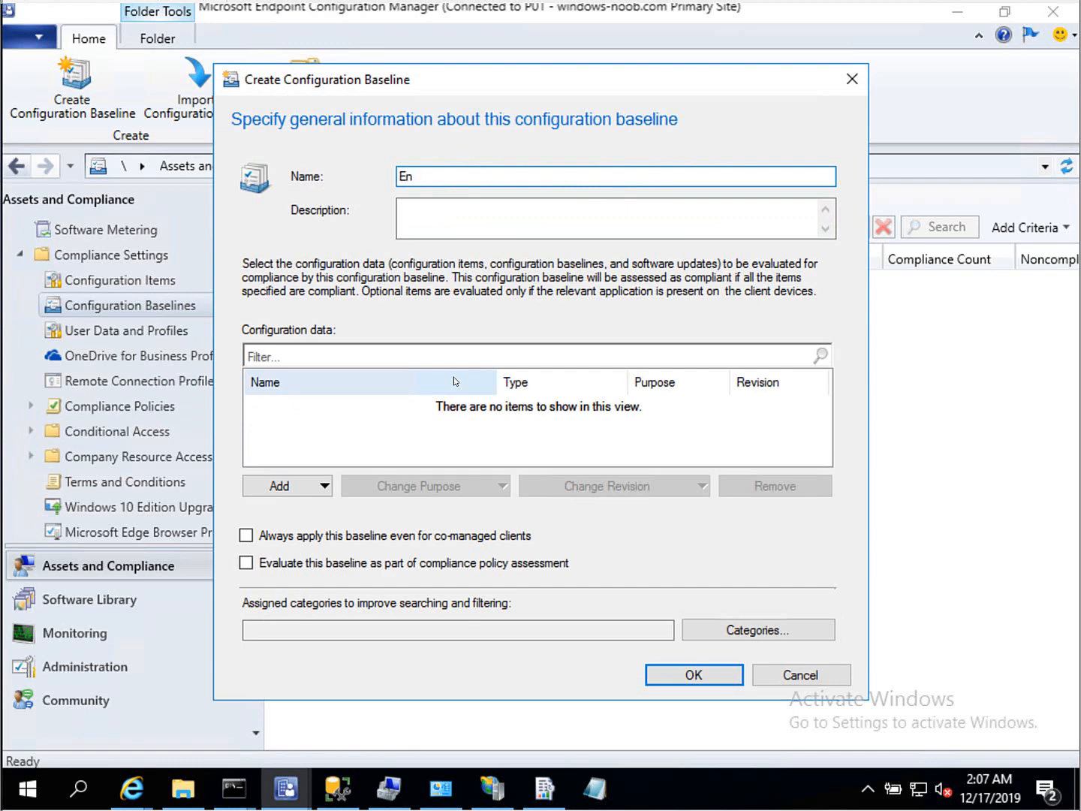
pyautogui.write('force MBAM Encryption')
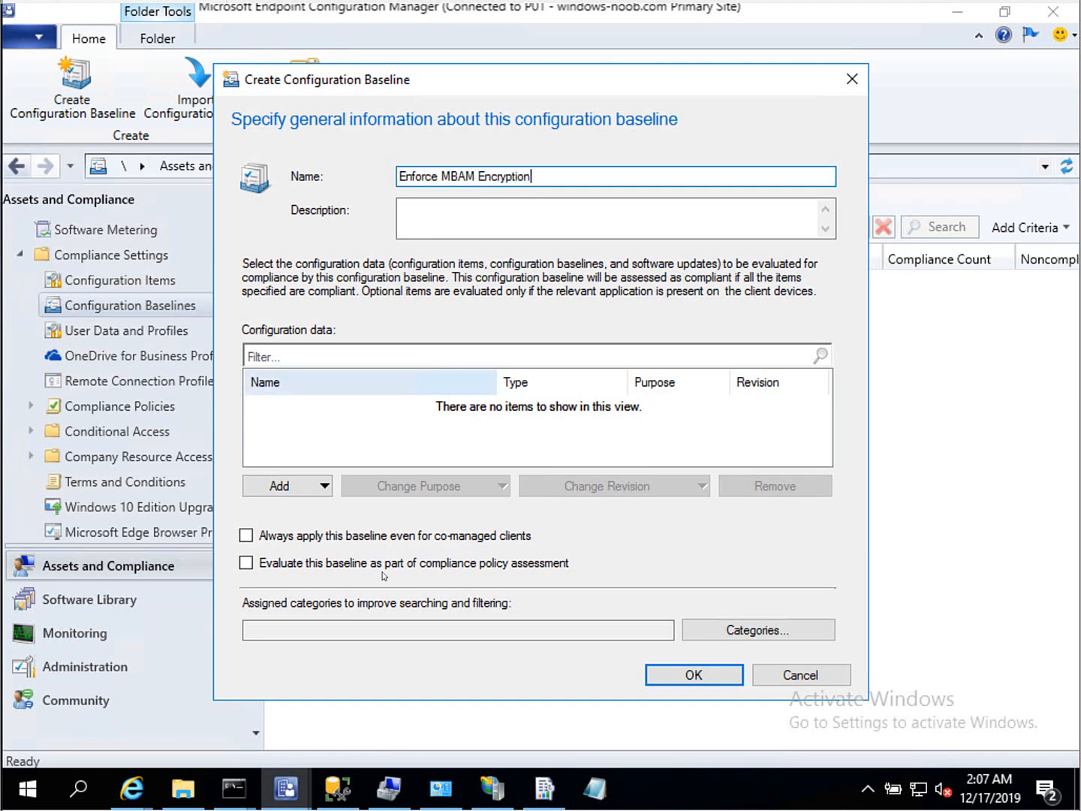
pyautogui.click(743, 635)
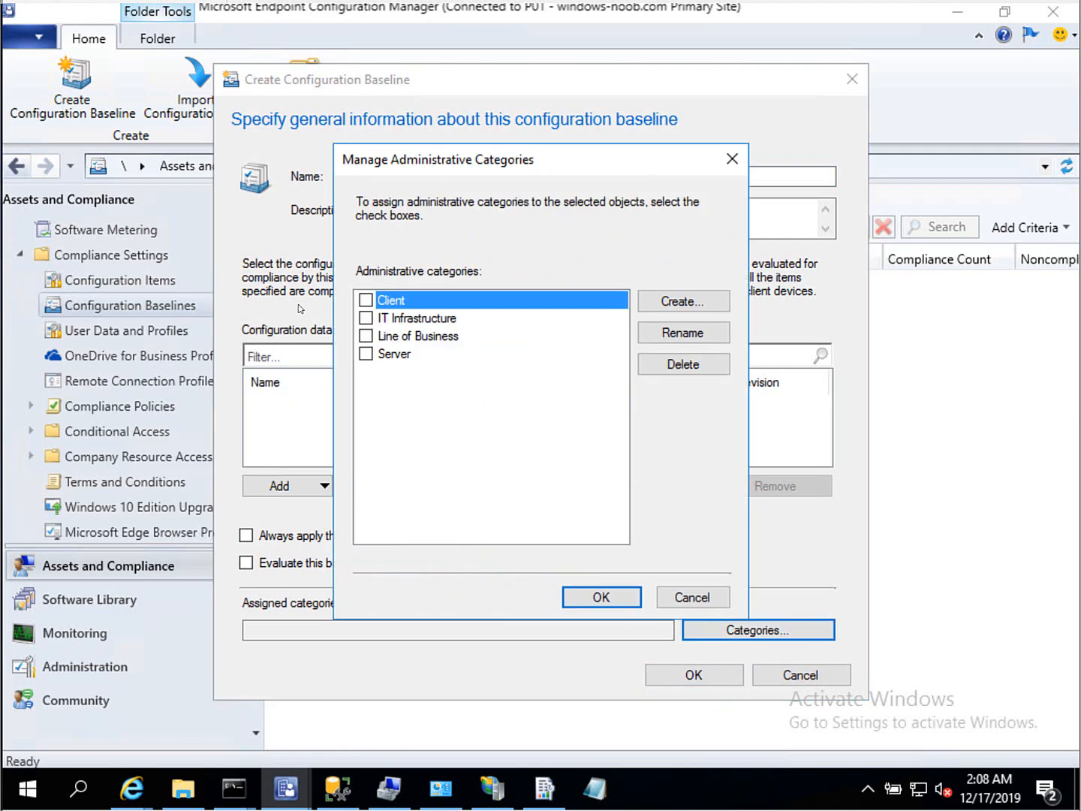
pyautogui.click(366, 317)
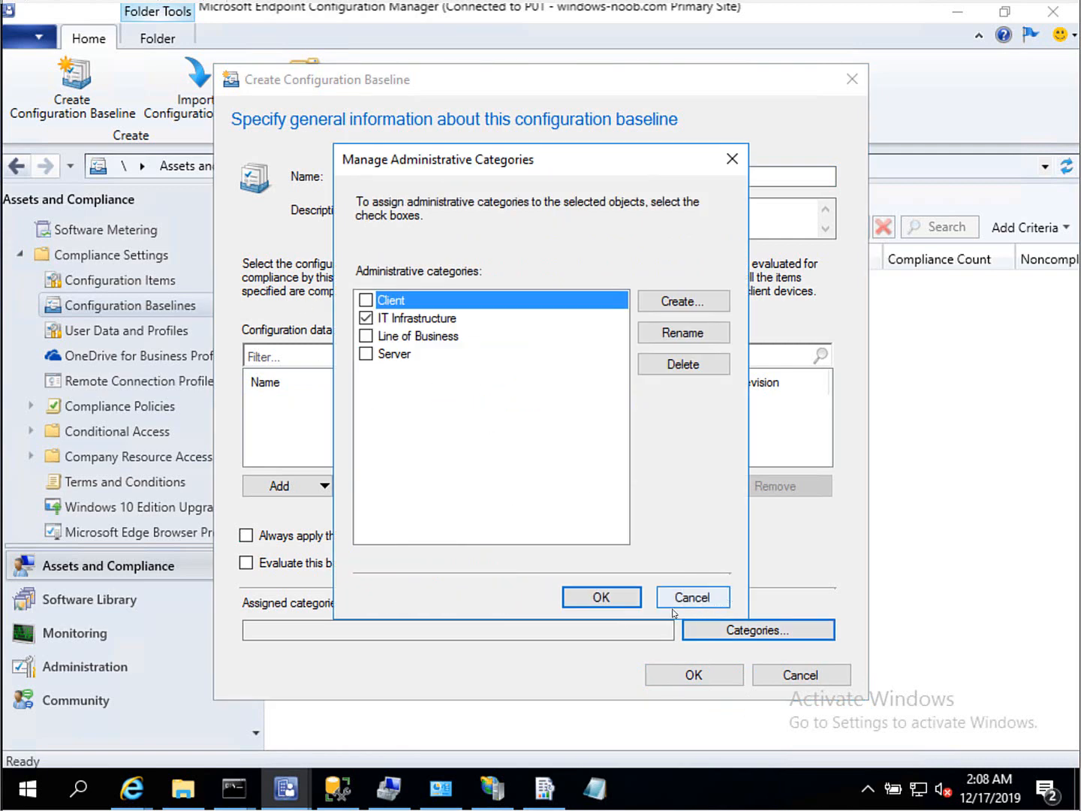
pyautogui.click(617, 599)
pyautogui.click(694, 674)
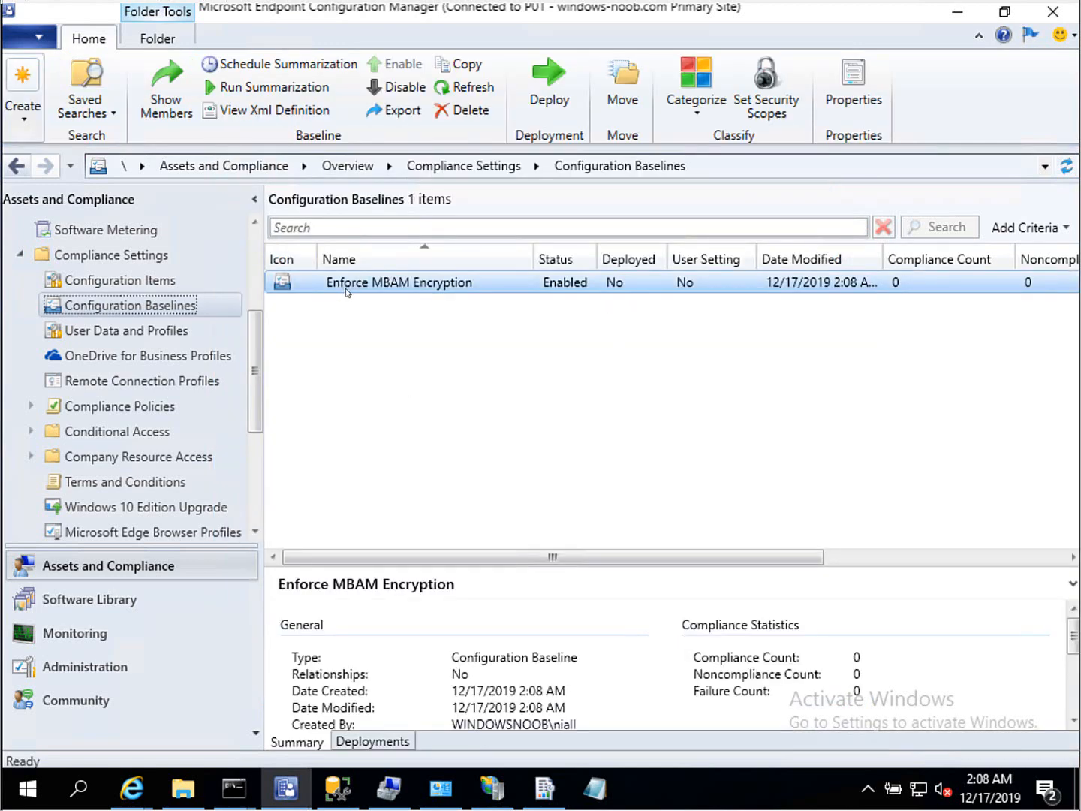
# - Start a new configuration item named Enforce MBAM Encryption with the description "contains 2 registry settings."
pyautogui.click(134, 282)
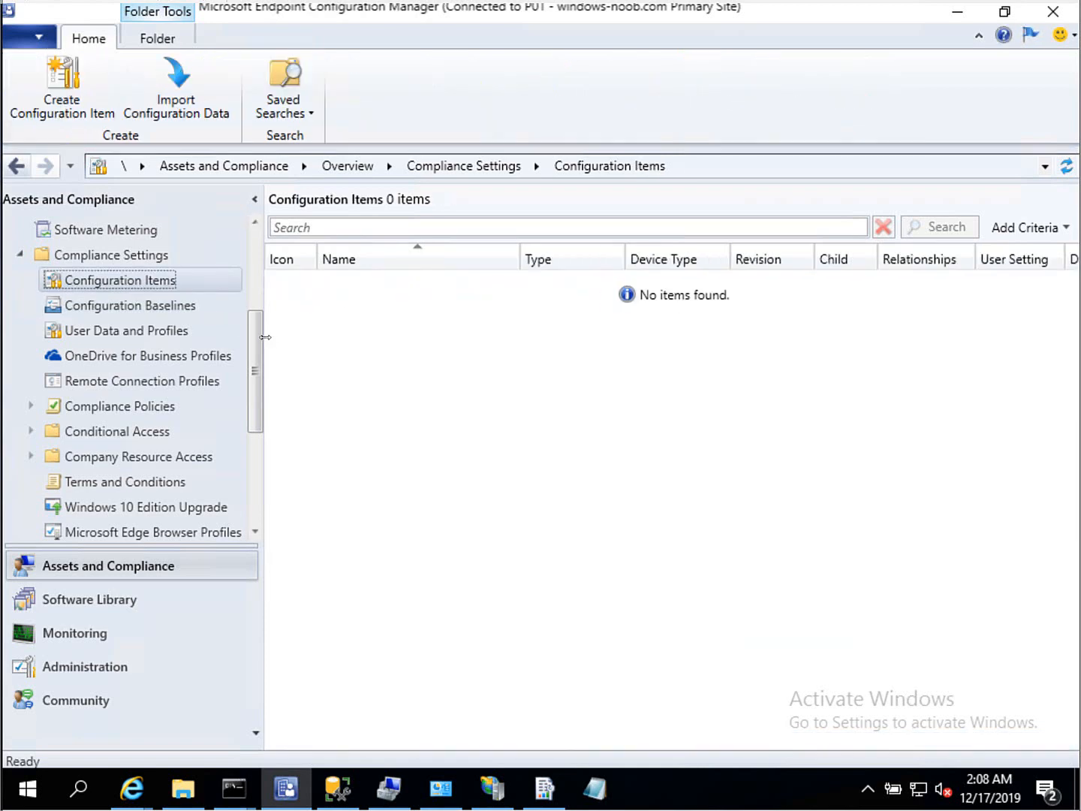
pyautogui.rightClick(112, 282)
pyautogui.click(156, 295)
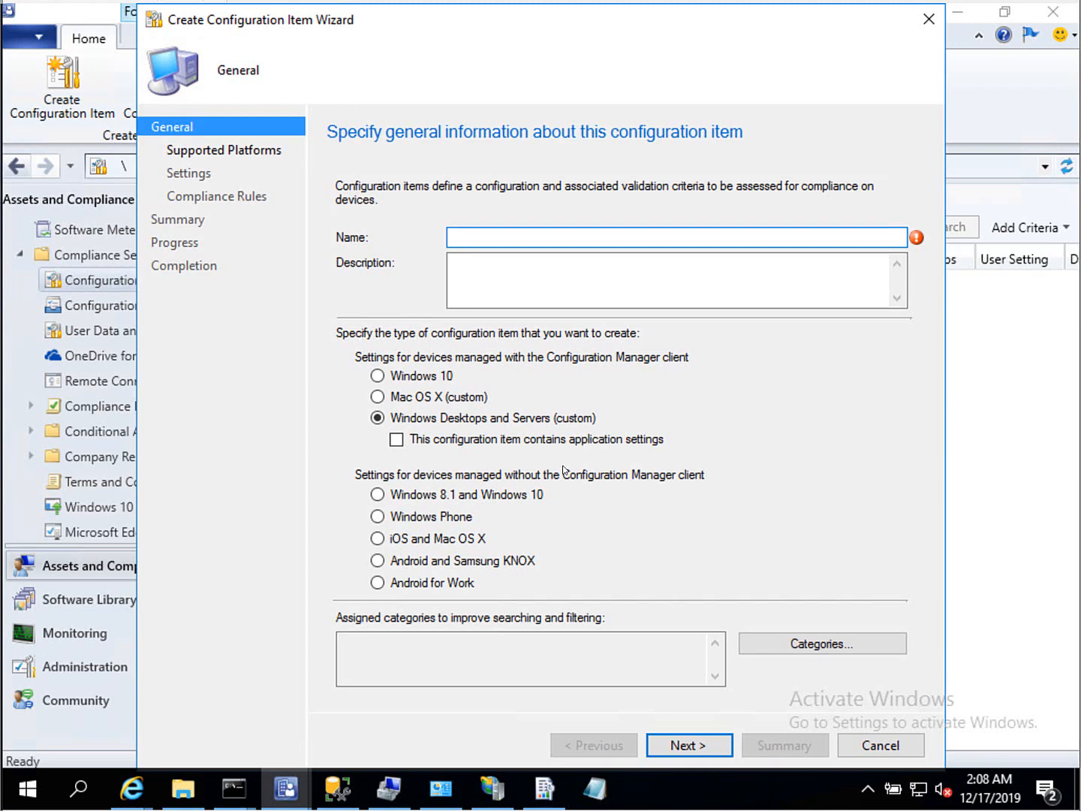
pyautogui.write('Enfo')
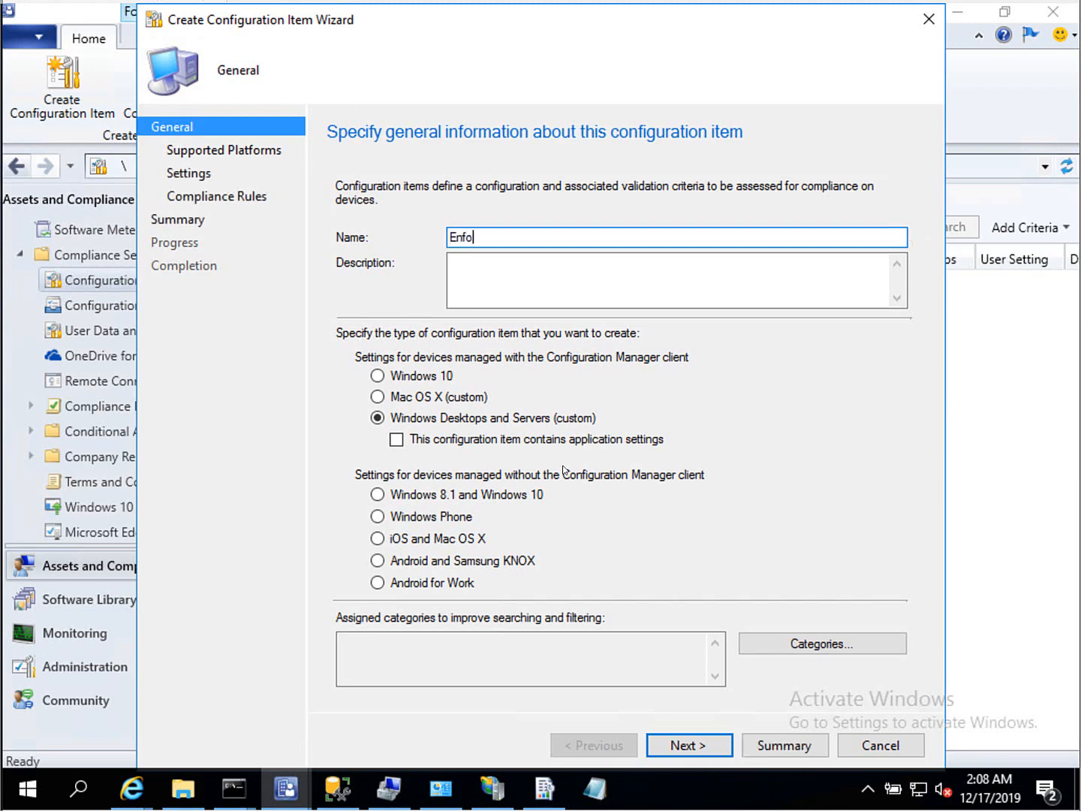
pyautogui.write('rce MBAM Encryption')
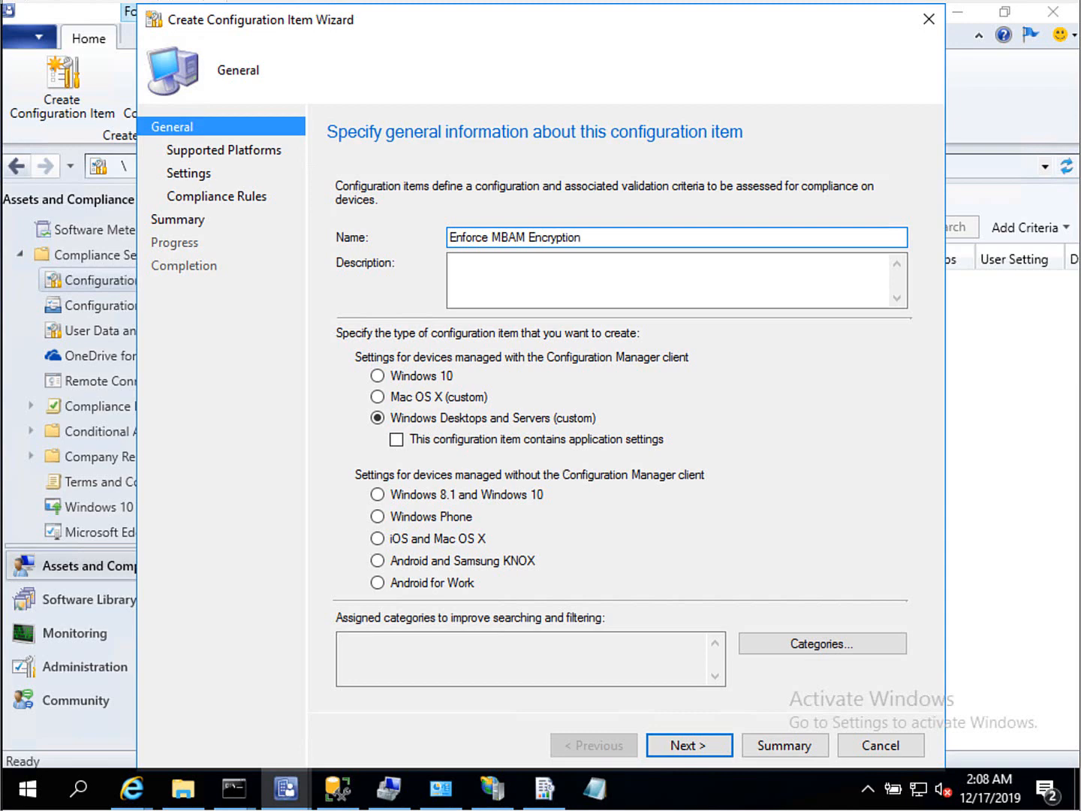
pyautogui.click(515, 285)
pyautogui.write('co')
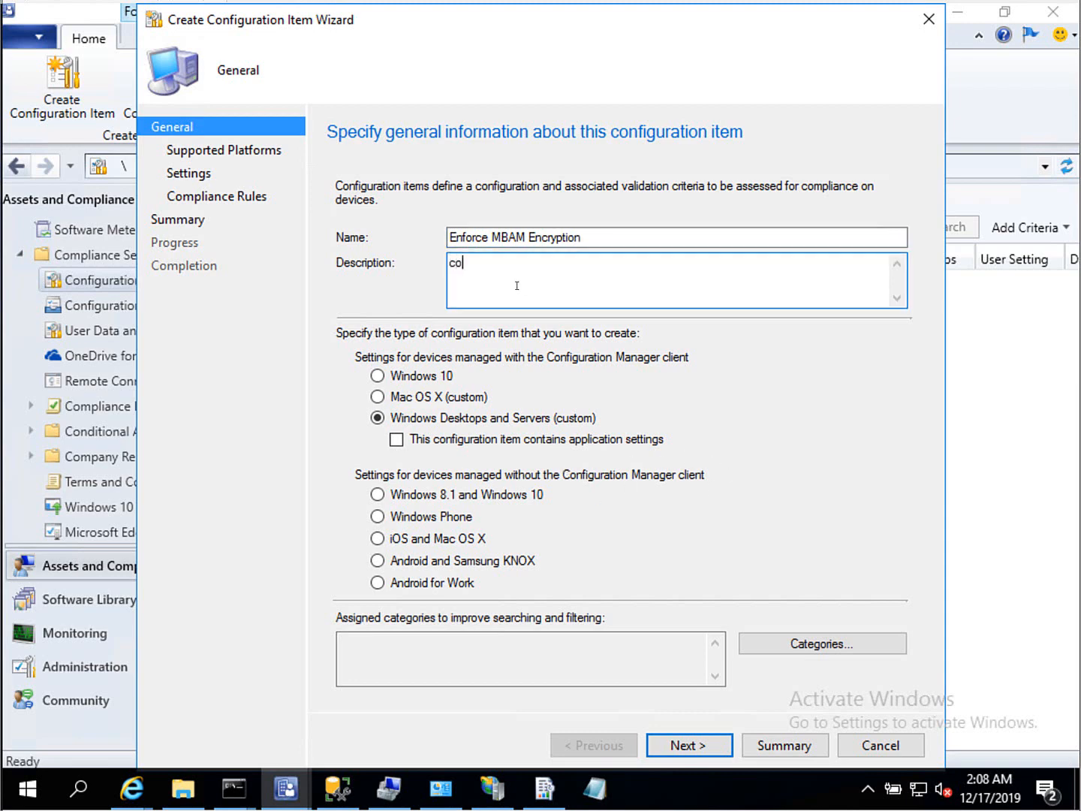
pyautogui.write('ntains 2 registry settings.')
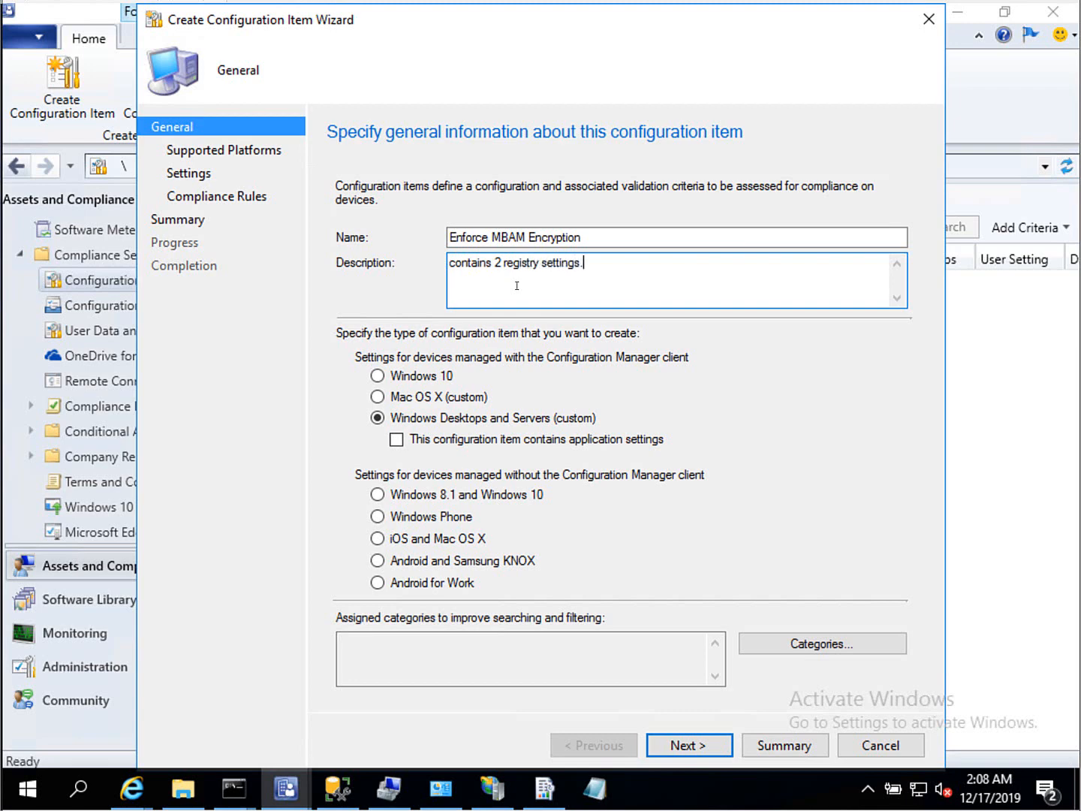
# - Switch to Internet Explorer and read the Encryption Policy Enforcement Settings guidance for fixed drives in the MBAM 2.5 Group Policy planning article
pyautogui.click(131, 788)
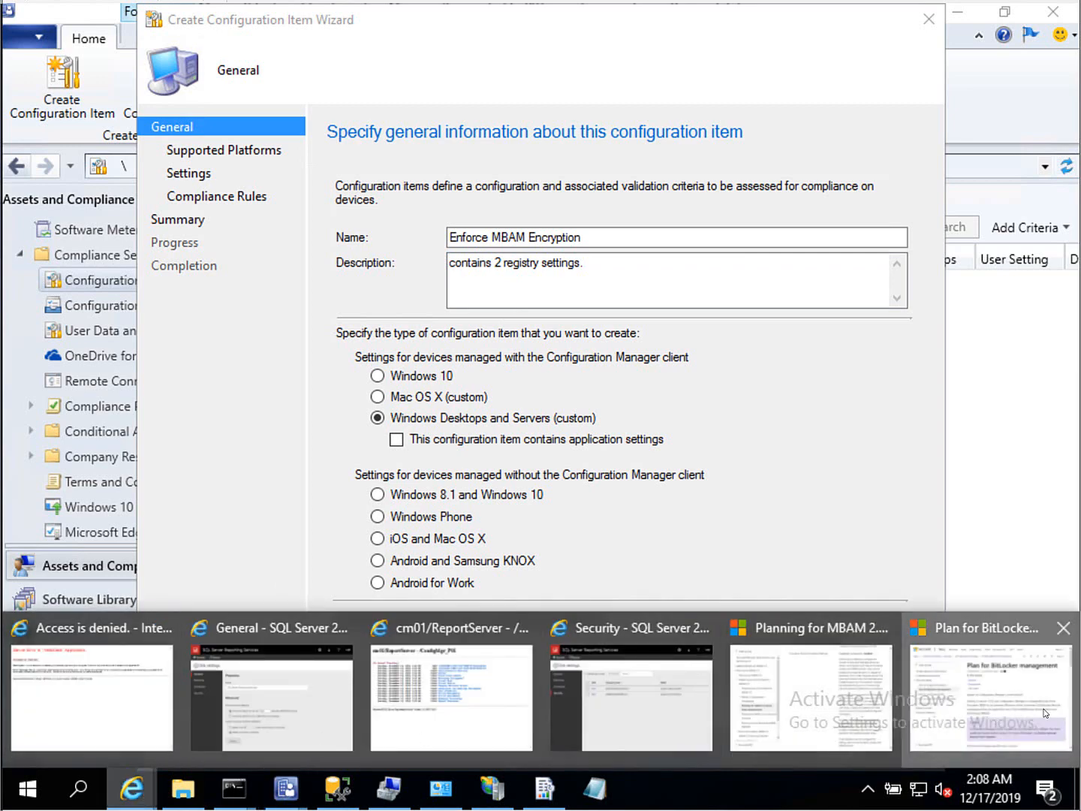
pyautogui.click(954, 723)
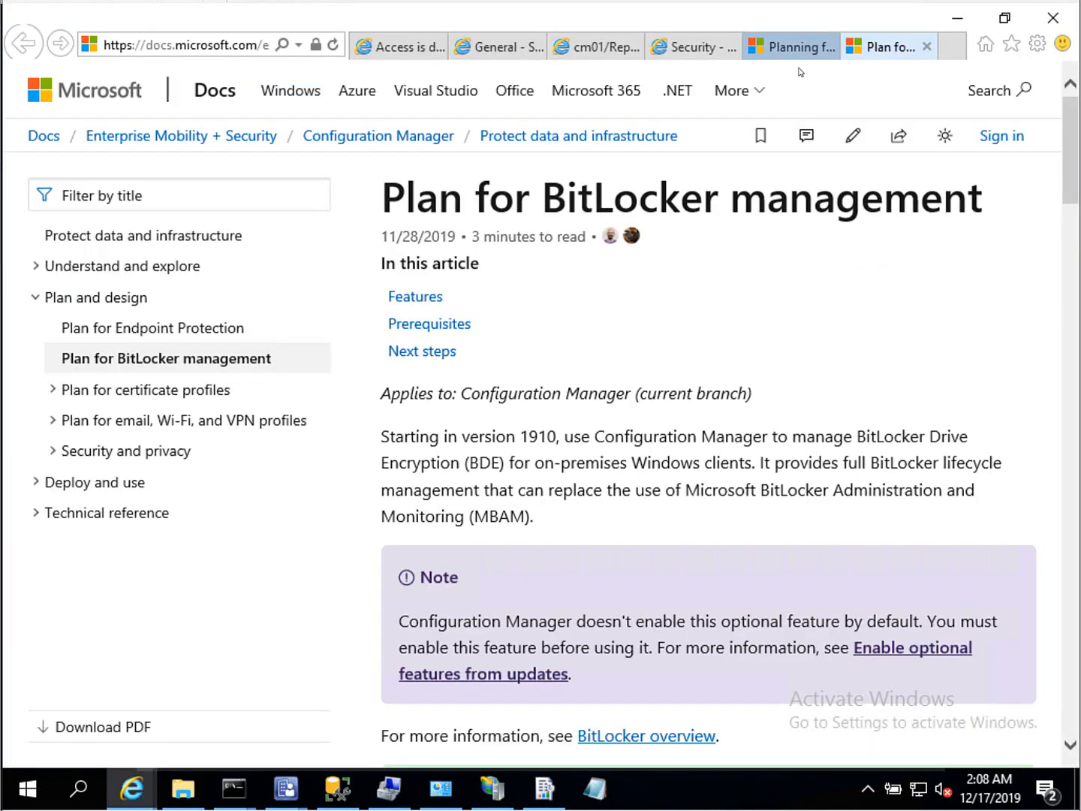
pyautogui.click(892, 49)
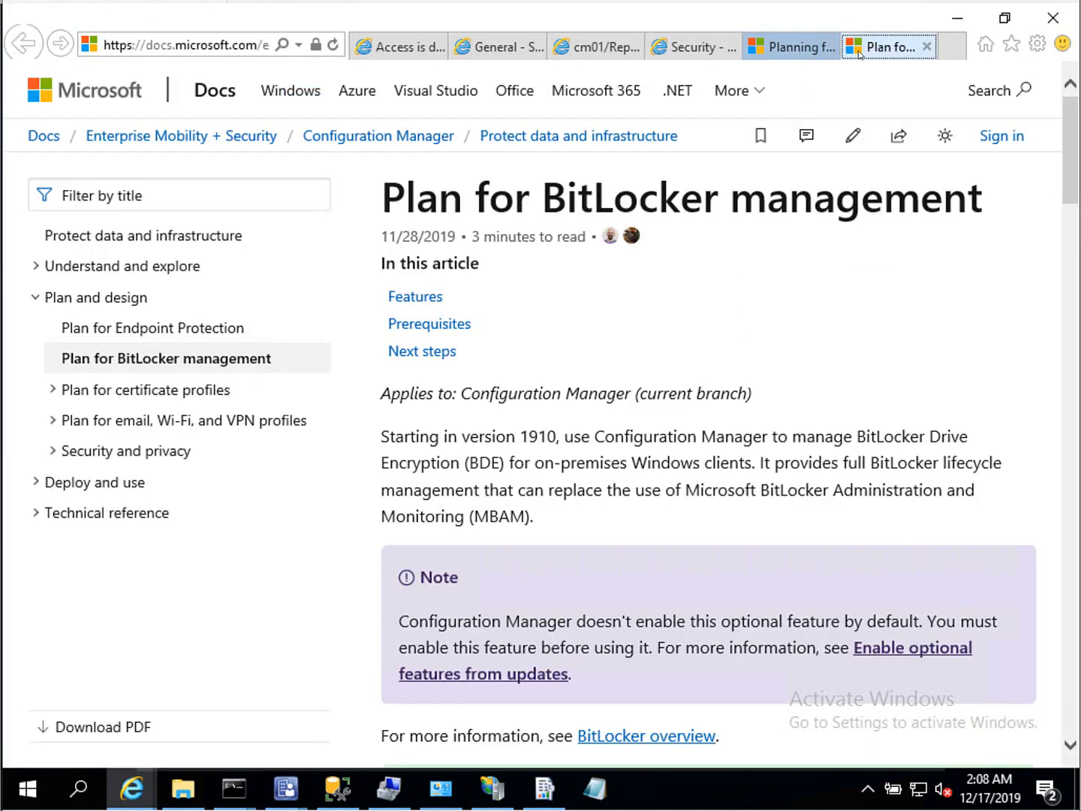
pyautogui.click(805, 50)
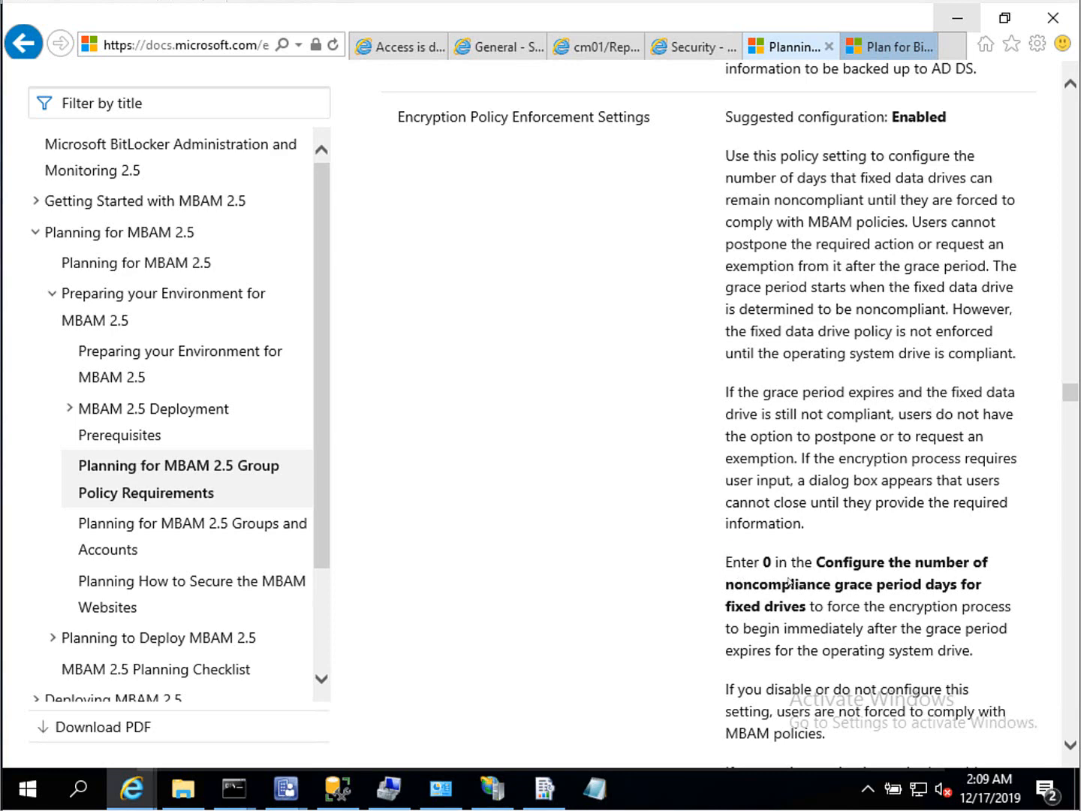
pyautogui.moveTo(789, 581); pyautogui.dragTo(829, 606)
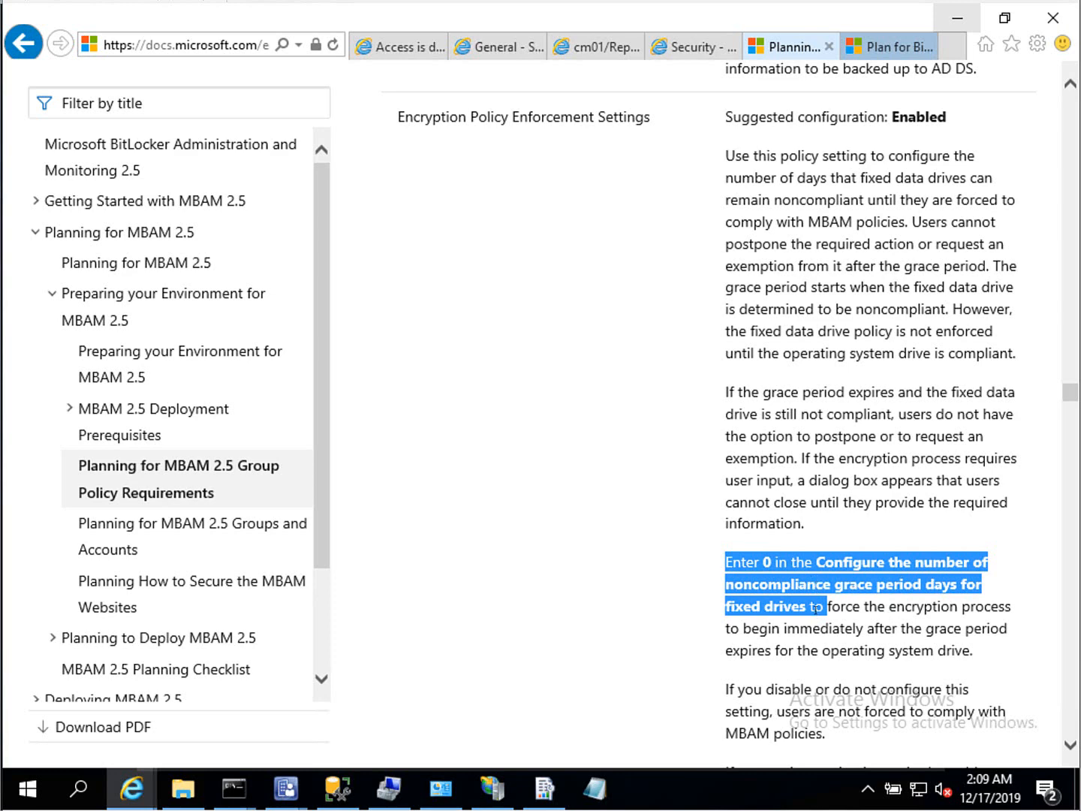
pyautogui.click(847, 621)
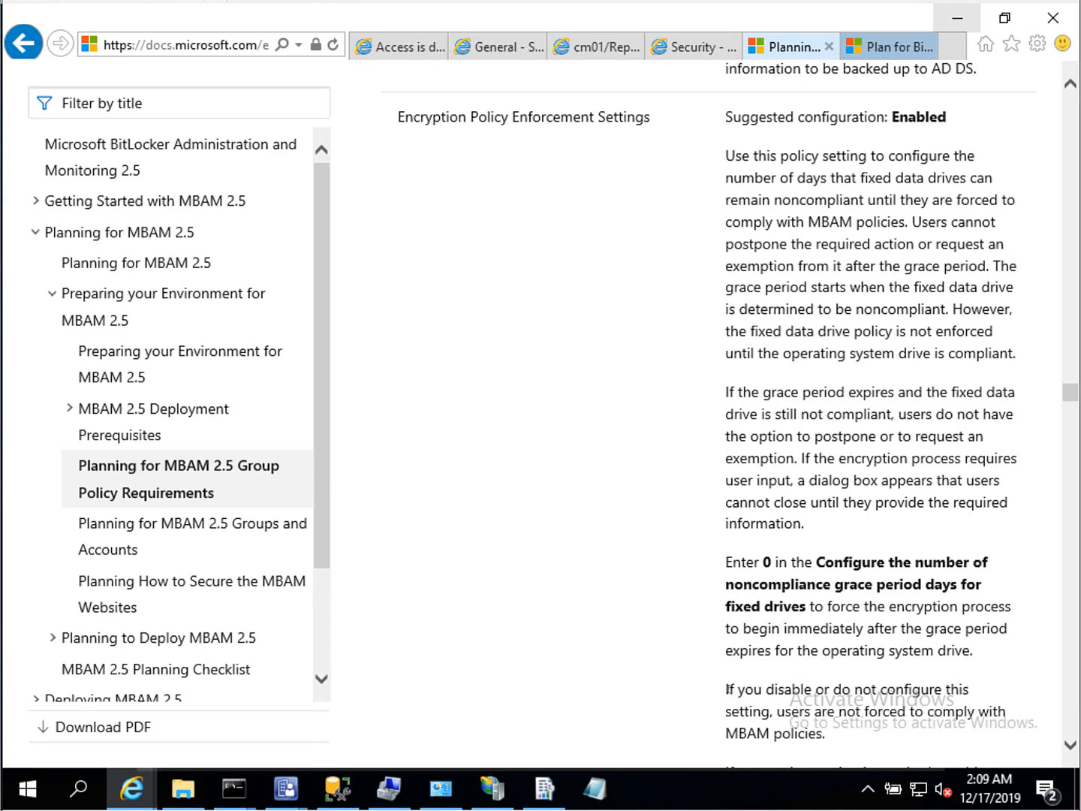
pyautogui.moveTo(725, 689); pyautogui.dragTo(823, 738)
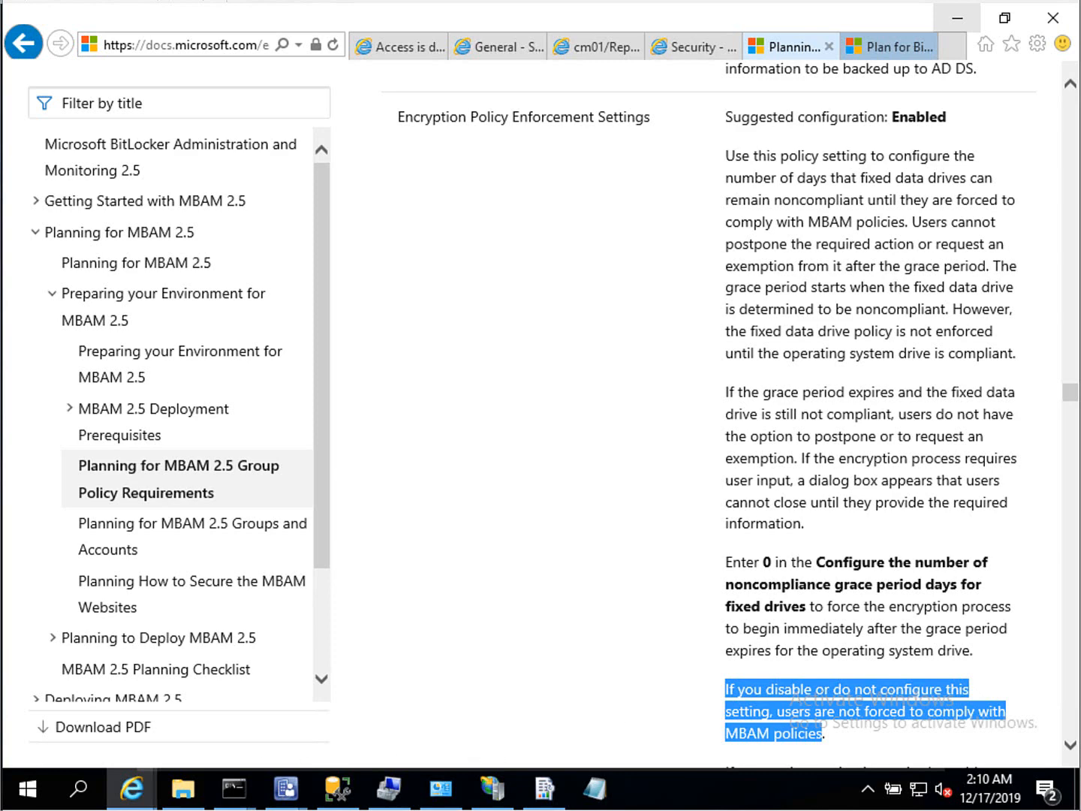
# - Return to the Configuration Manager wizard, mark the item as containing application settings with category IT Infrastructure, and continue to its Settings page
pyautogui.click(286, 788)
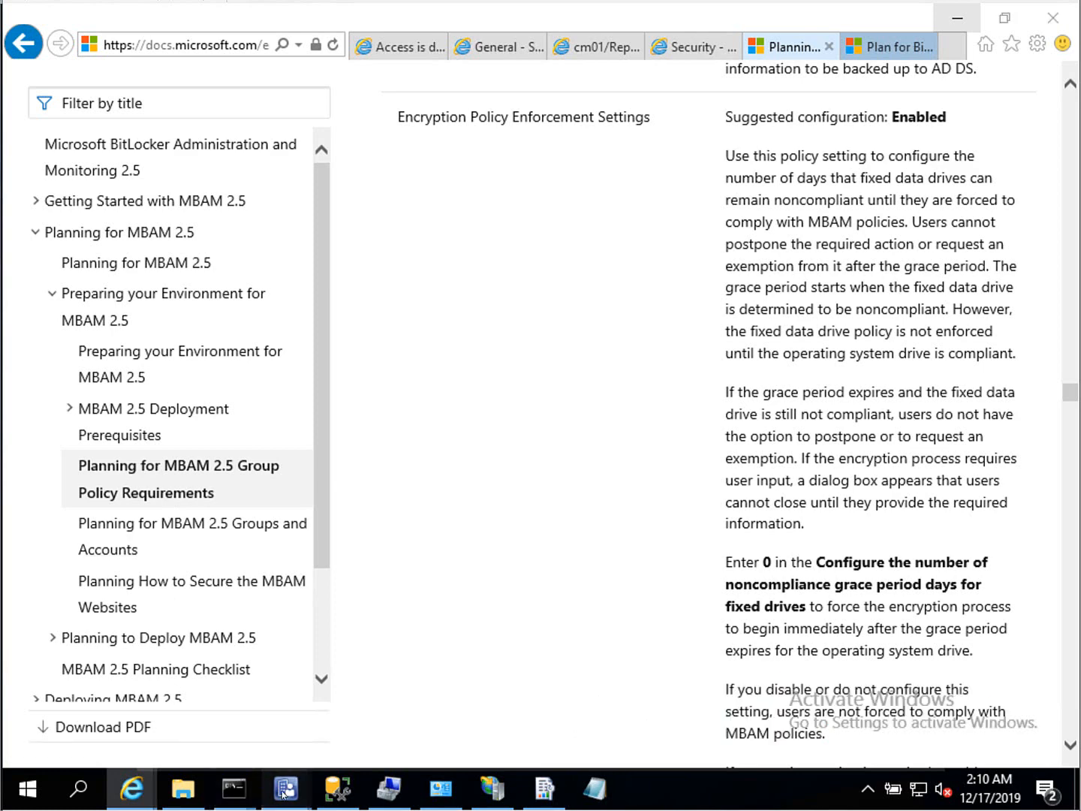
pyautogui.click(429, 702)
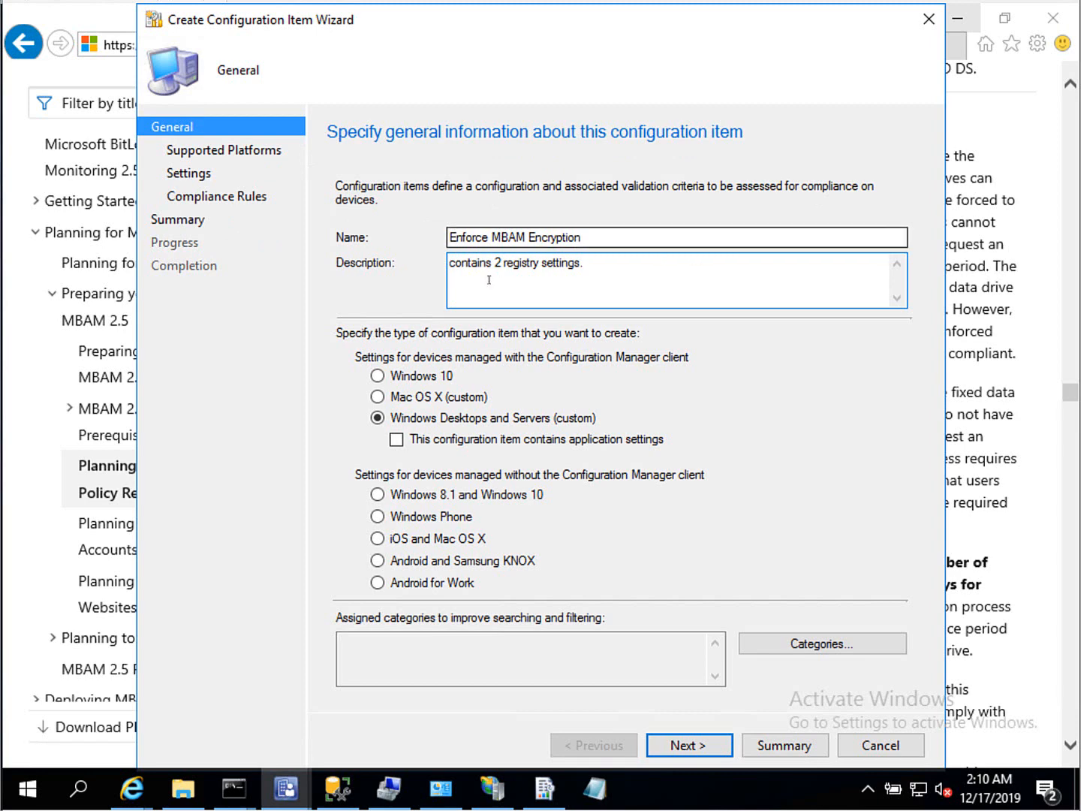
pyautogui.click(449, 439)
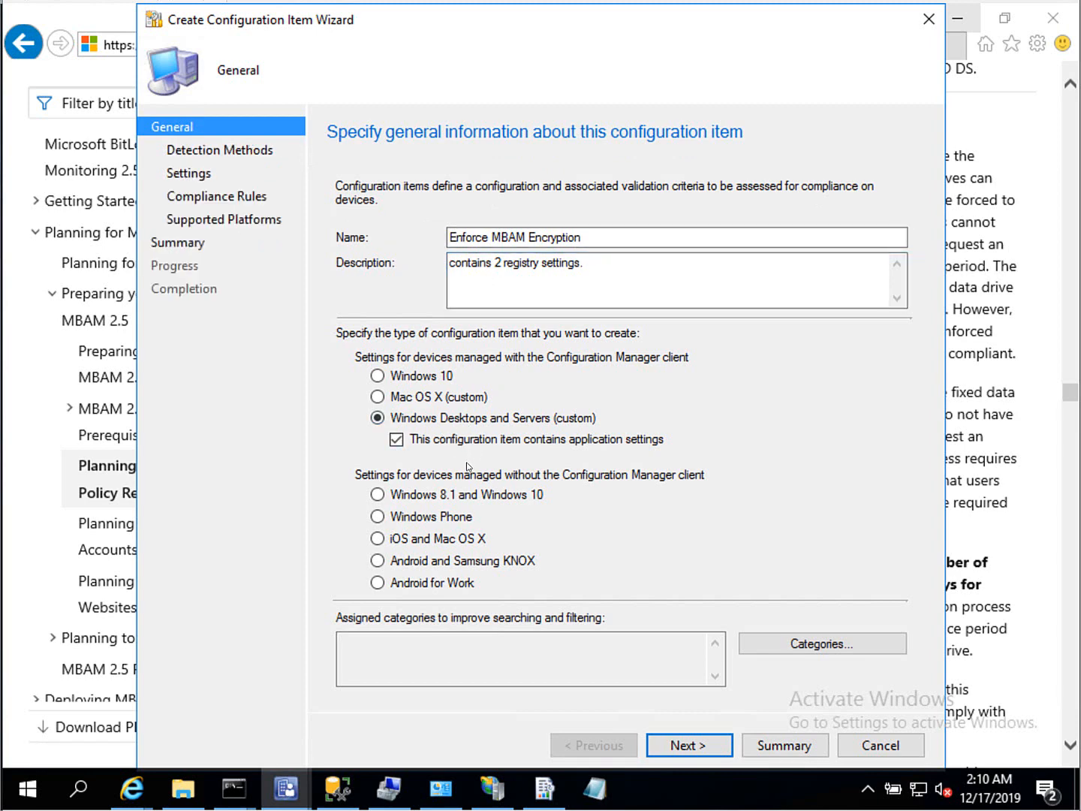
pyautogui.click(841, 645)
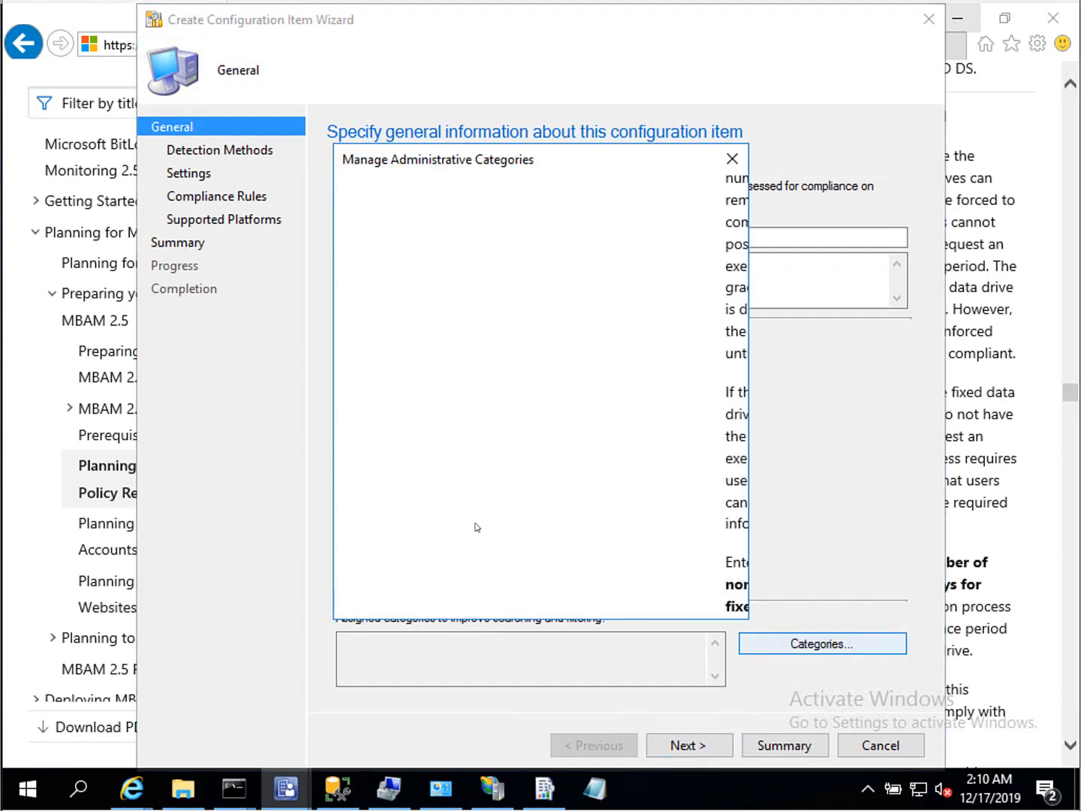
pyautogui.click(368, 319)
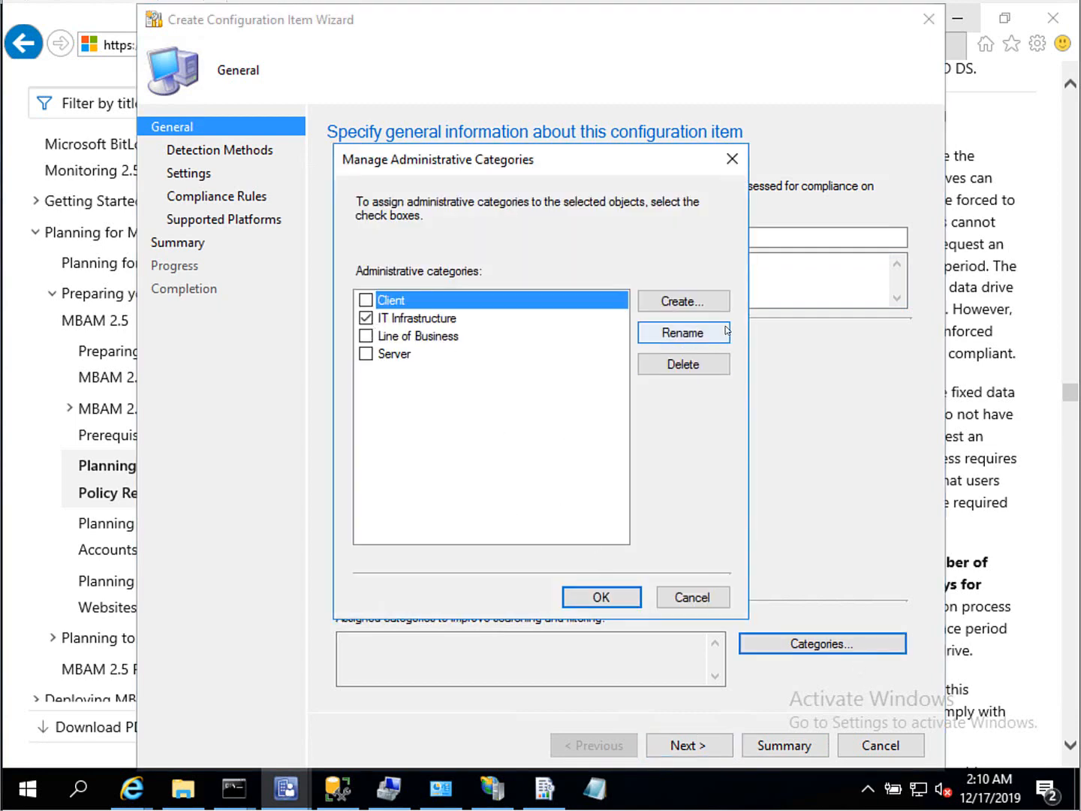
pyautogui.click(599, 596)
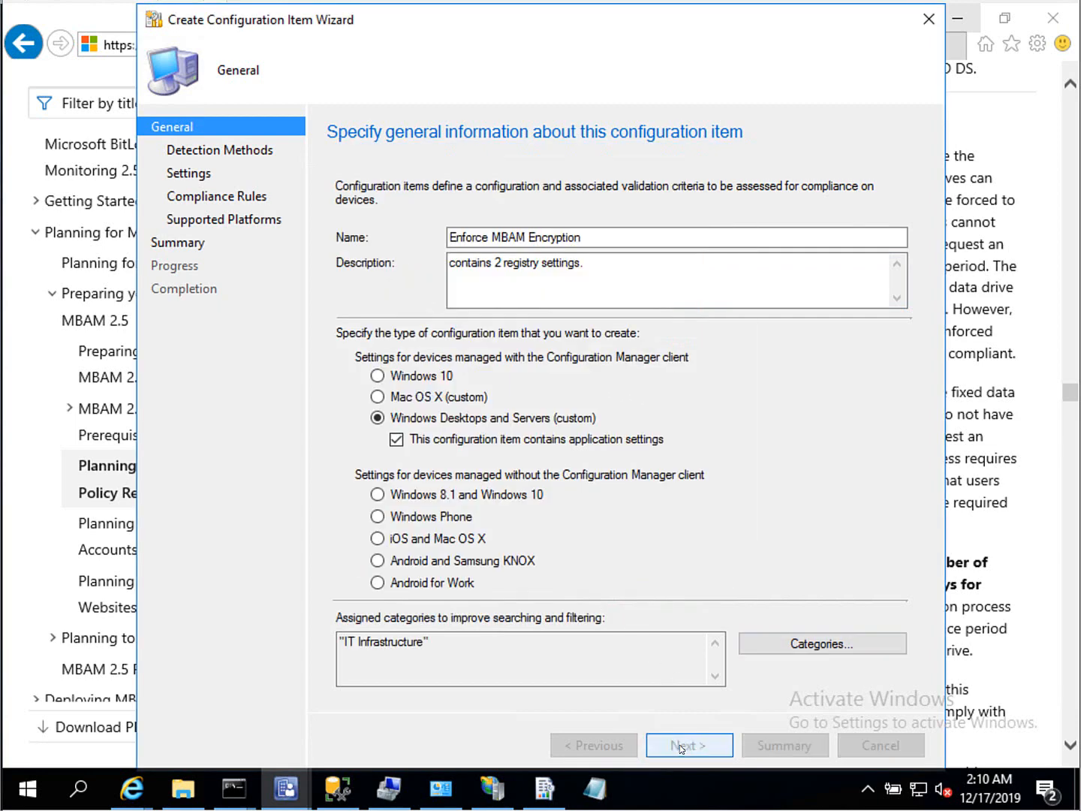
pyautogui.click(680, 745)
pyautogui.click(682, 744)
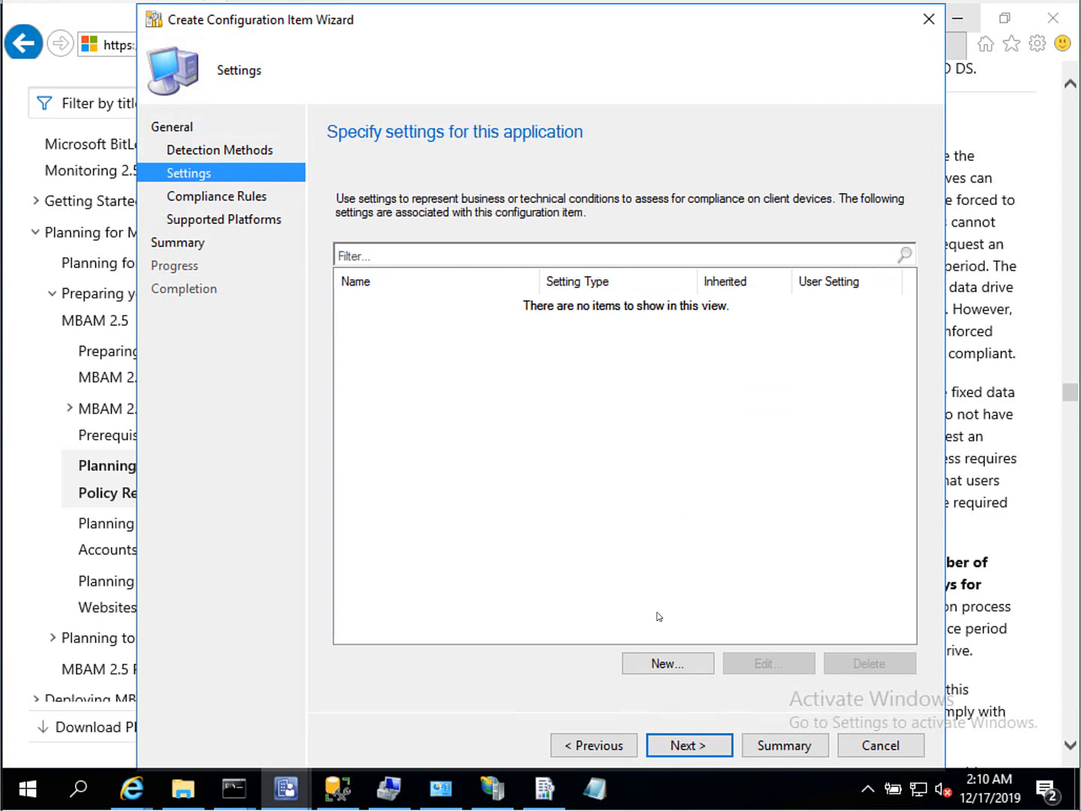
# - Start a new registry value setting named OsEnforcePolicyPeriod, copied from ci reg keys.txt in Notepad, with the Integer data type
pyautogui.click(679, 666)
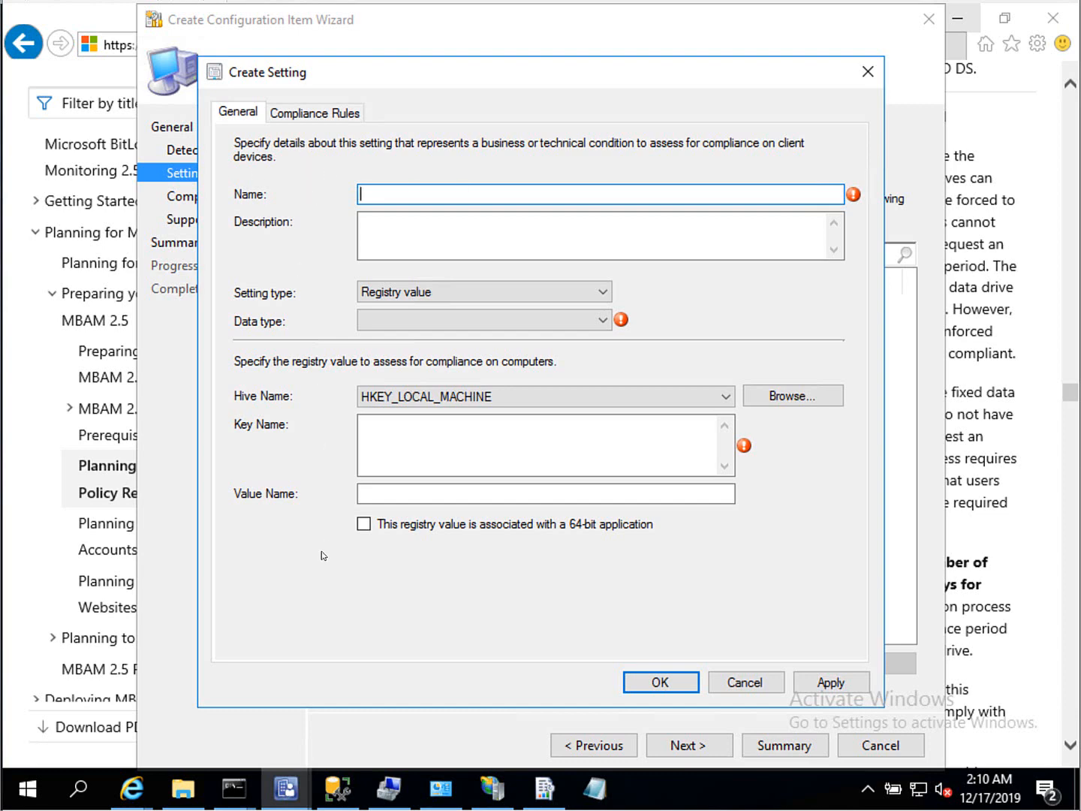
pyautogui.rightClick(598, 794)
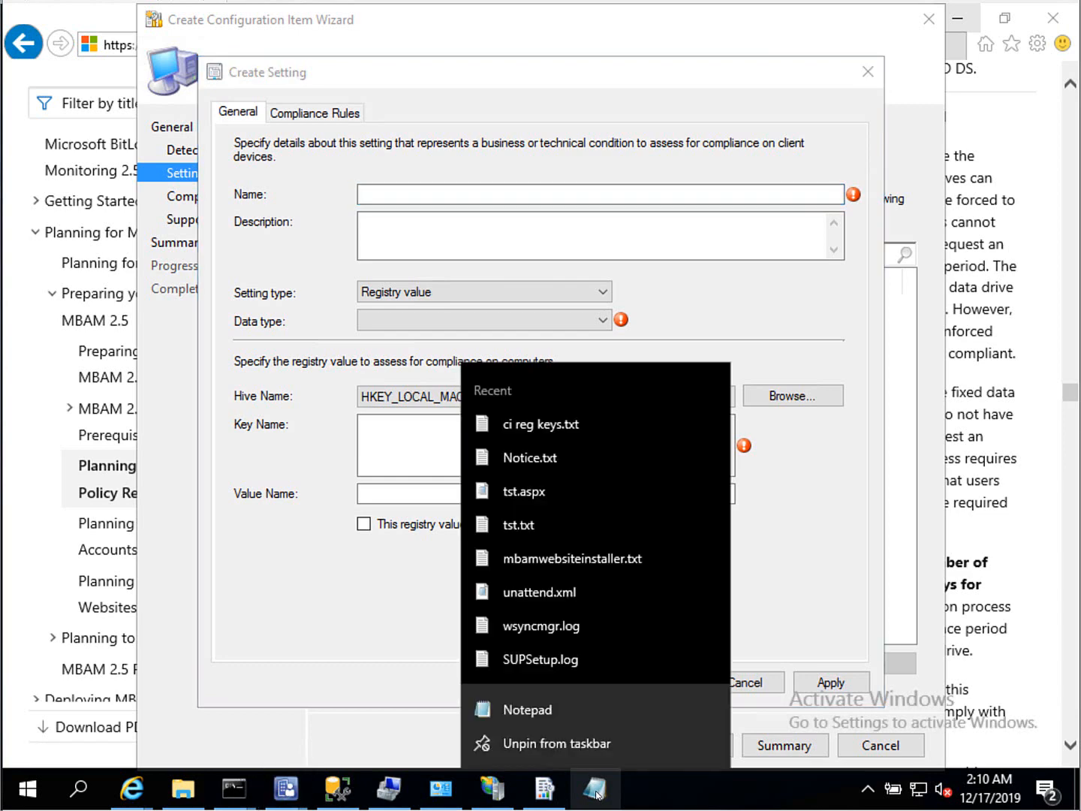
pyautogui.click(550, 427)
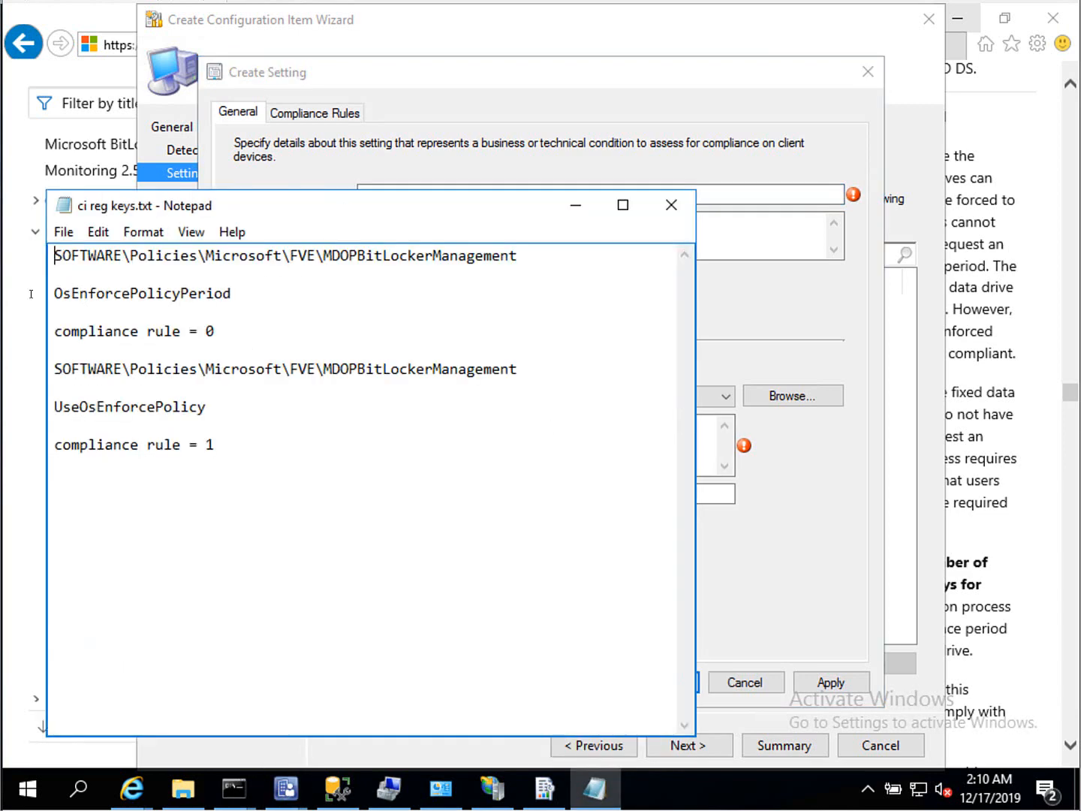
pyautogui.doubleClick(143, 293)
pyautogui.rightClick(101, 294)
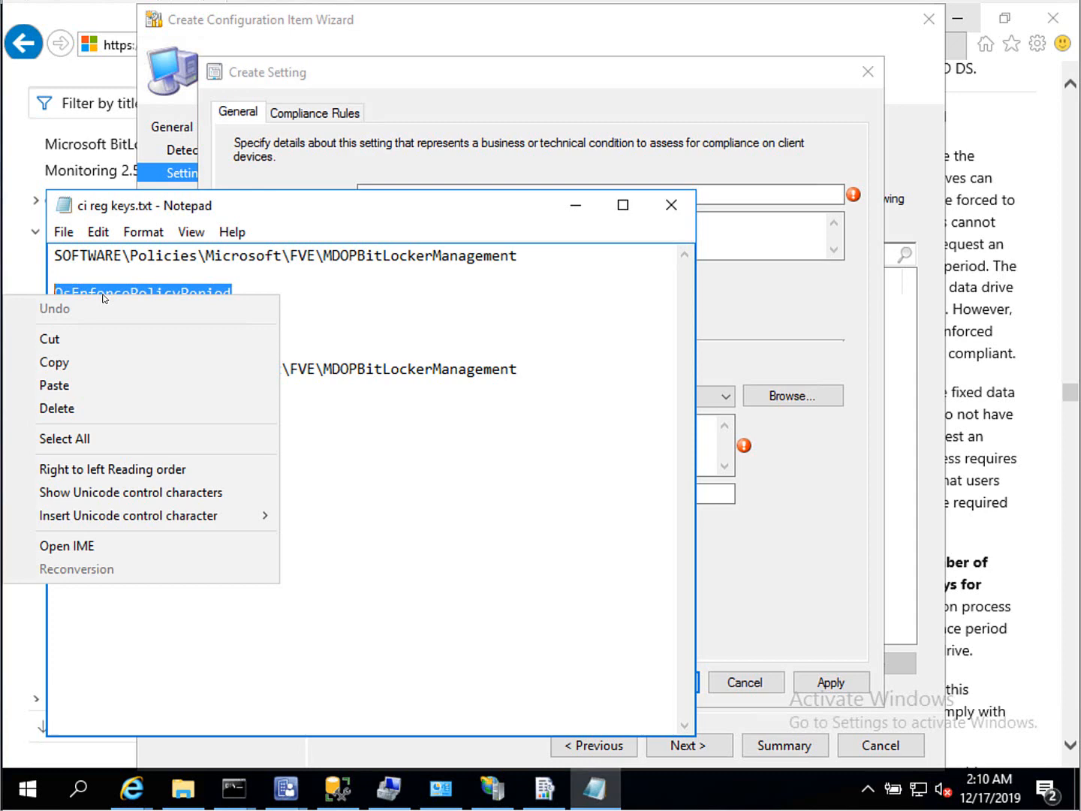
pyautogui.click(106, 362)
pyautogui.click(576, 204)
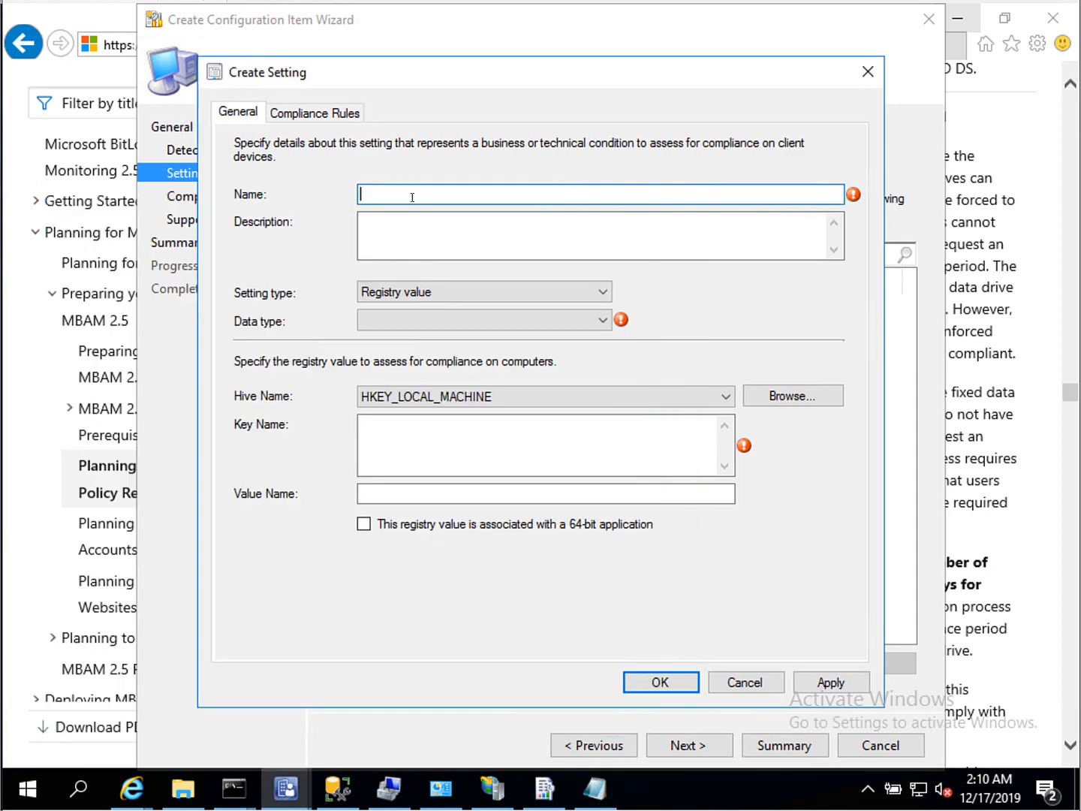
pyautogui.rightClick(412, 195)
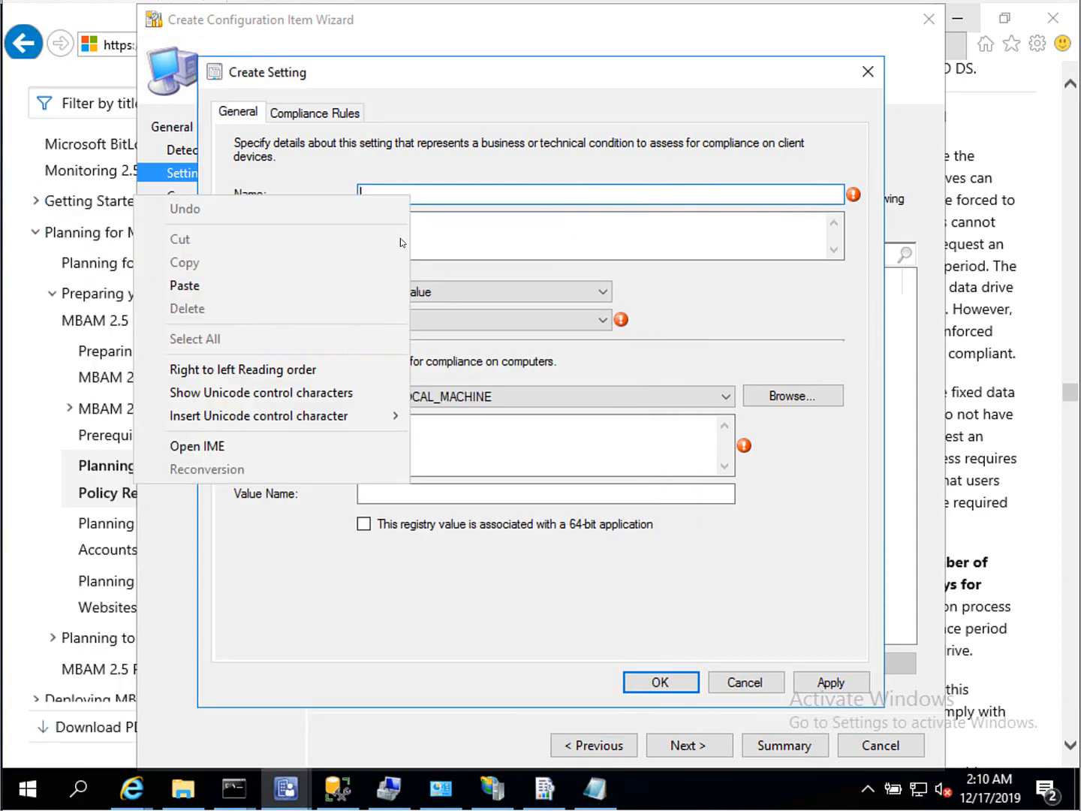
pyautogui.click(362, 282)
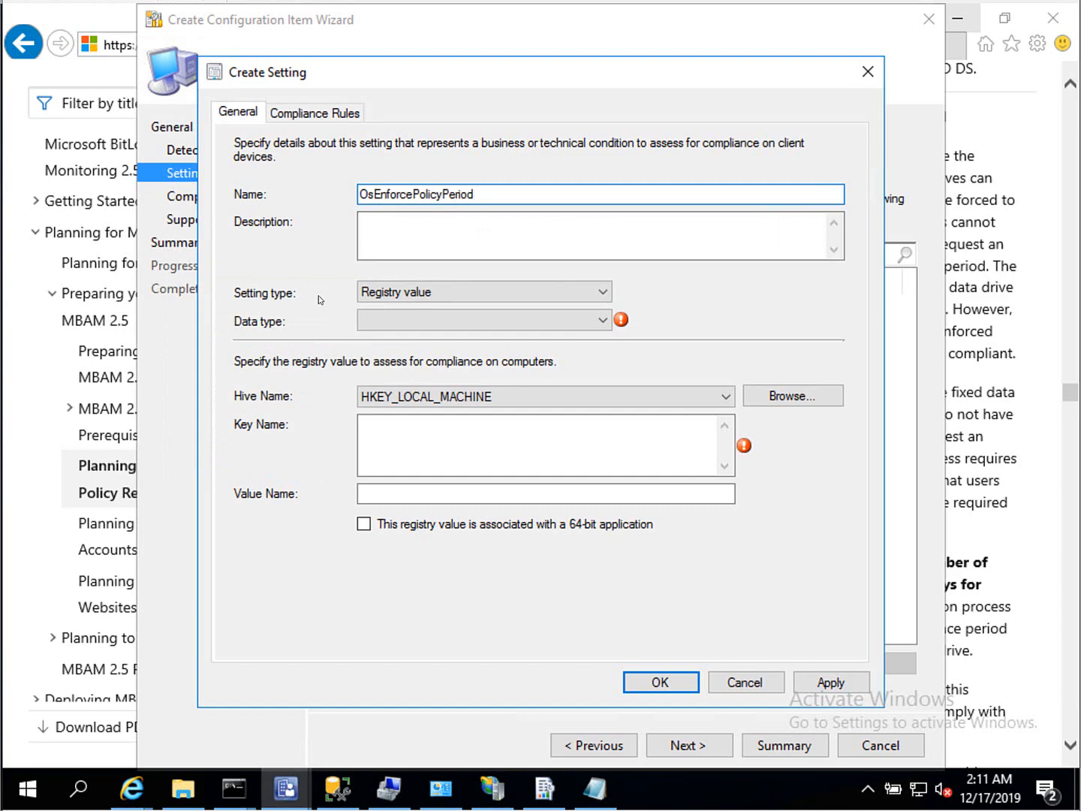
pyautogui.click(452, 321)
pyautogui.click(442, 352)
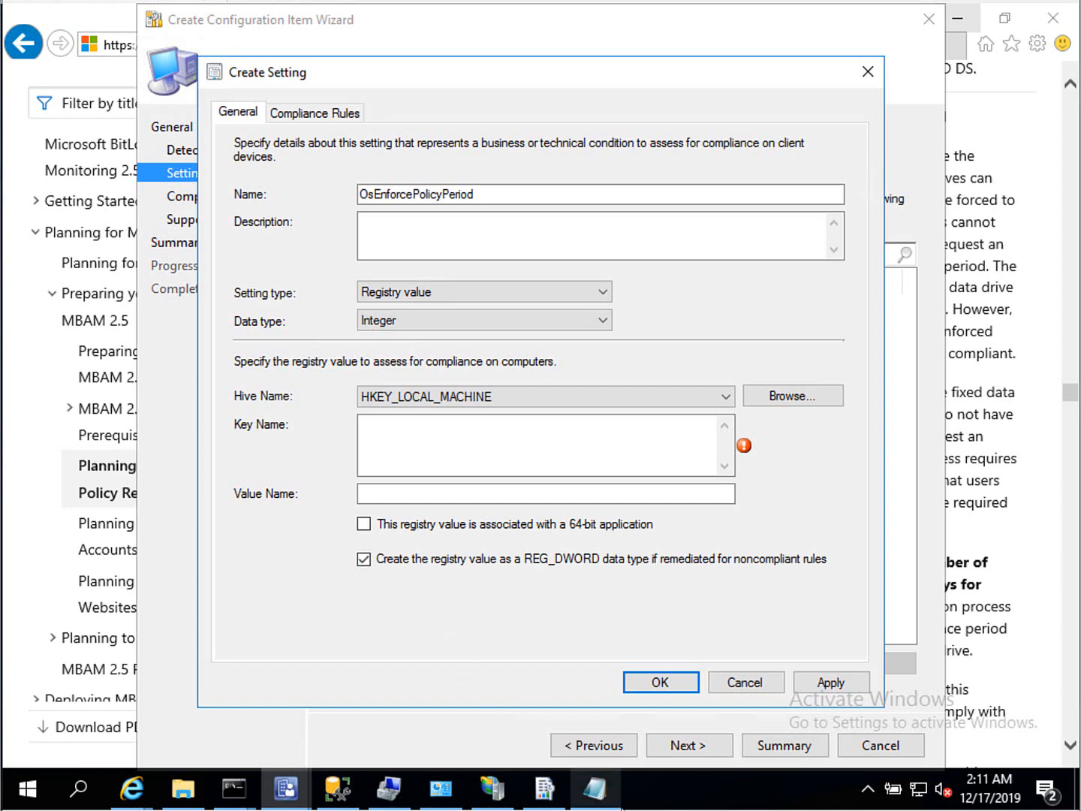
# - Copy SOFTWARE\Policies\Microsoft\FVE\MDOPBitLockerManagement from ci reg keys.txt in Notepad into the key name of the OsEnforcePolicyPeriod setting
pyautogui.click(610, 802)
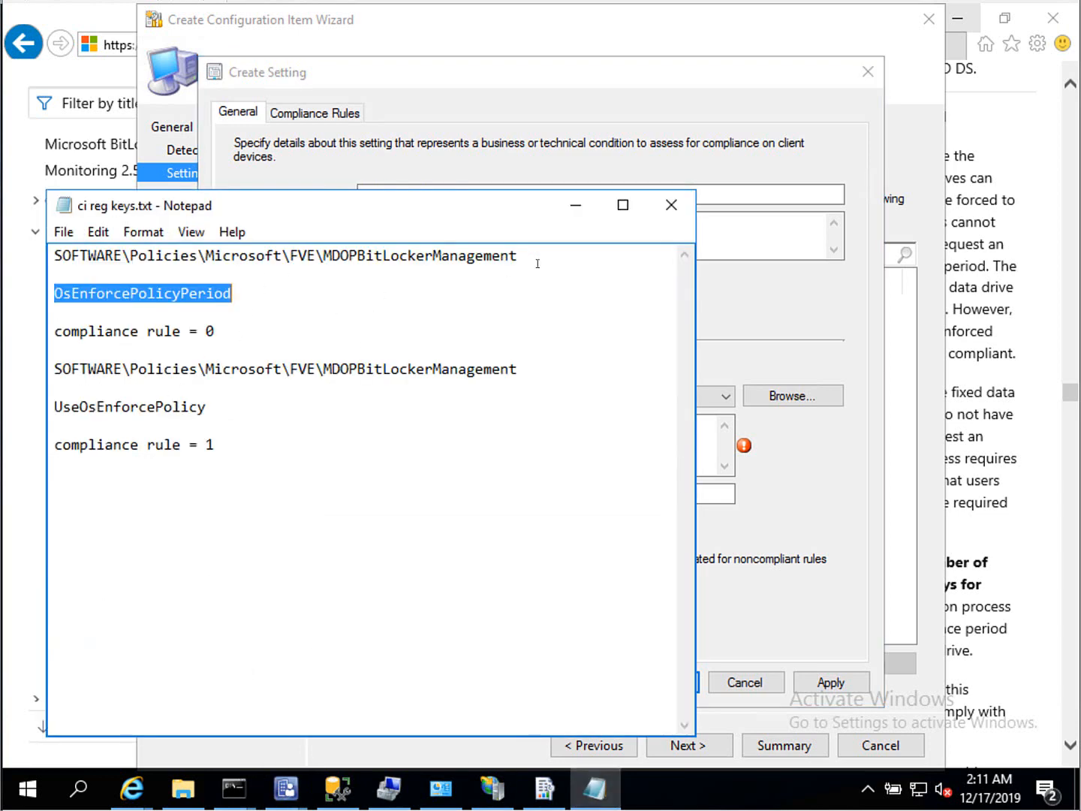
pyautogui.moveTo(537, 264); pyautogui.dragTo(32, 261)
pyautogui.rightClick(112, 256)
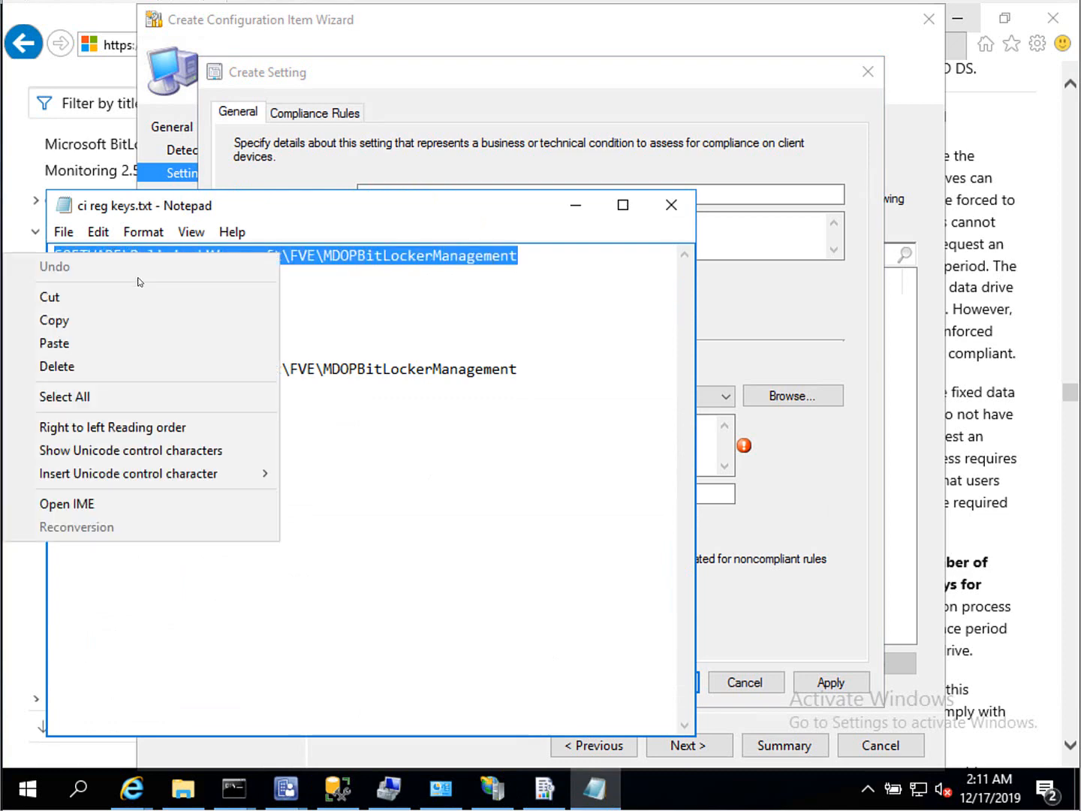
pyautogui.click(109, 318)
pyautogui.click(776, 335)
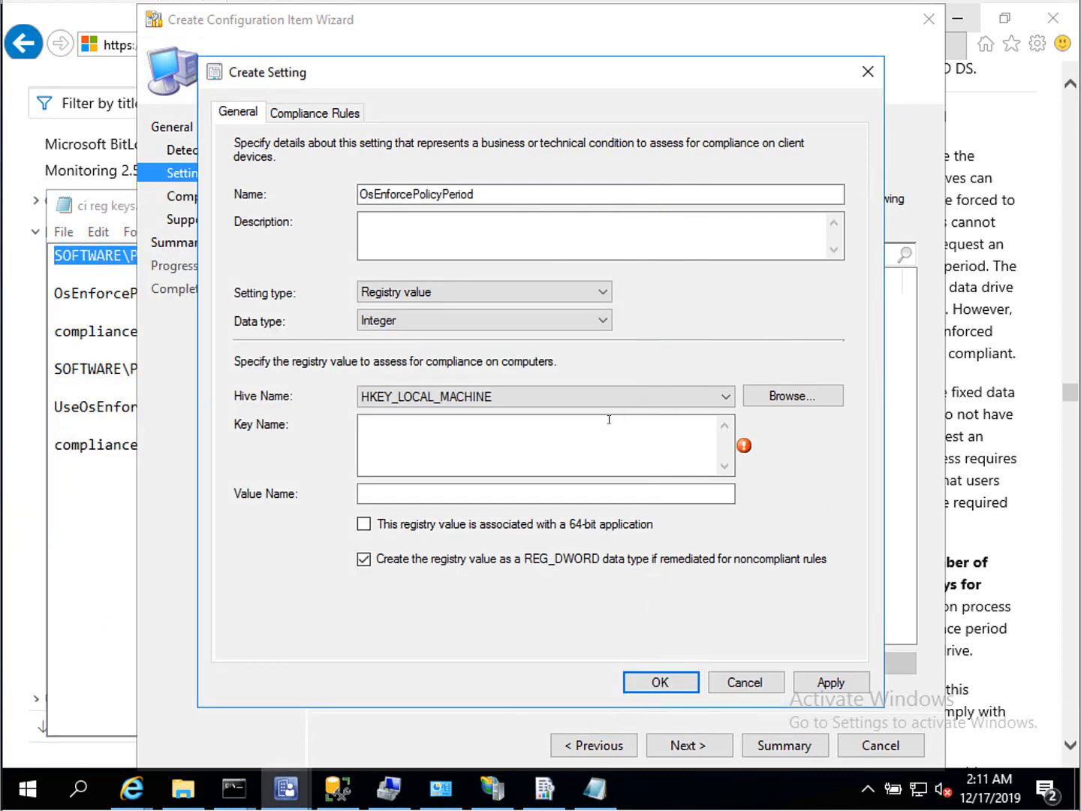
pyautogui.click(496, 434)
pyautogui.rightClick(495, 434)
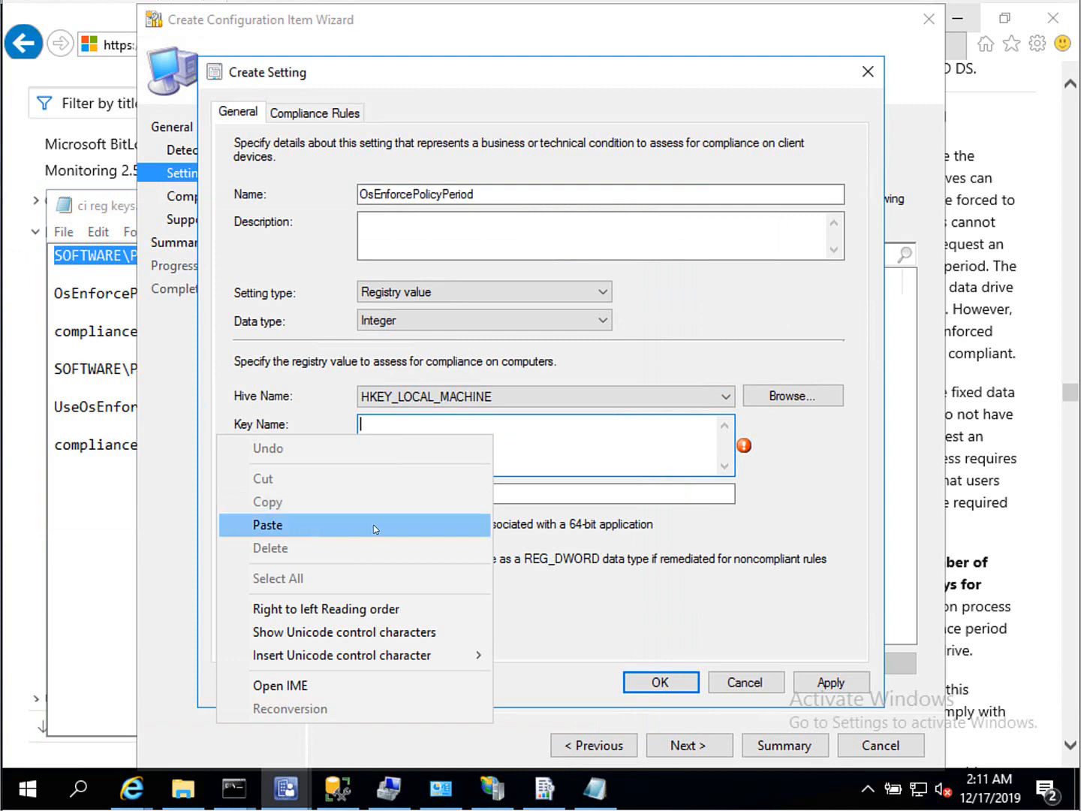
pyautogui.click(314, 526)
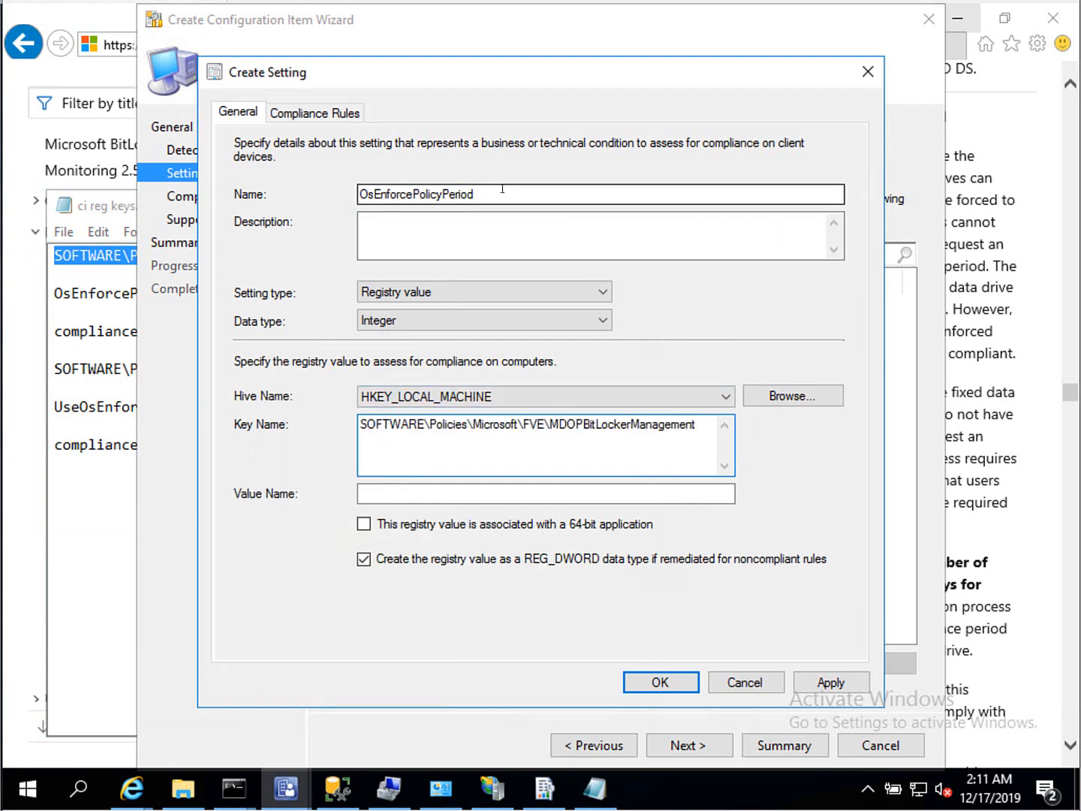
# - Copy the setting's name, OsEnforcePolicyPeriod, into its registry value name
pyautogui.moveTo(497, 193); pyautogui.dragTo(354, 195)
pyautogui.rightClick(434, 194)
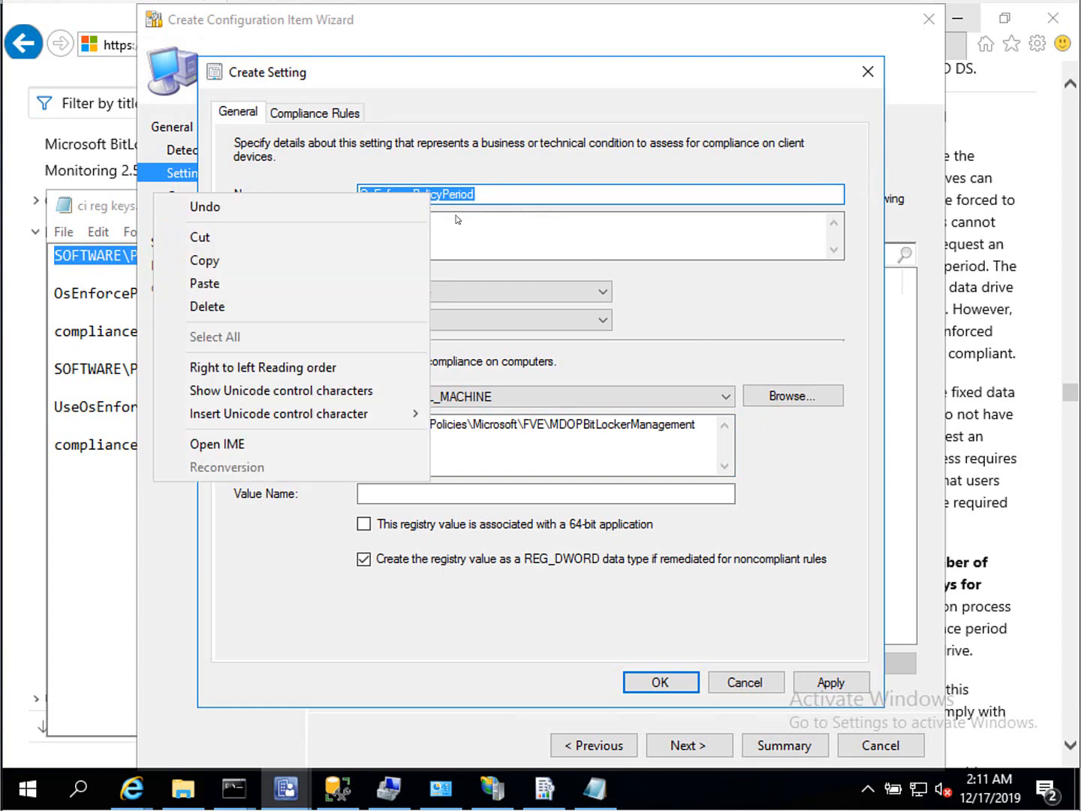
pyautogui.click(292, 259)
pyautogui.click(382, 493)
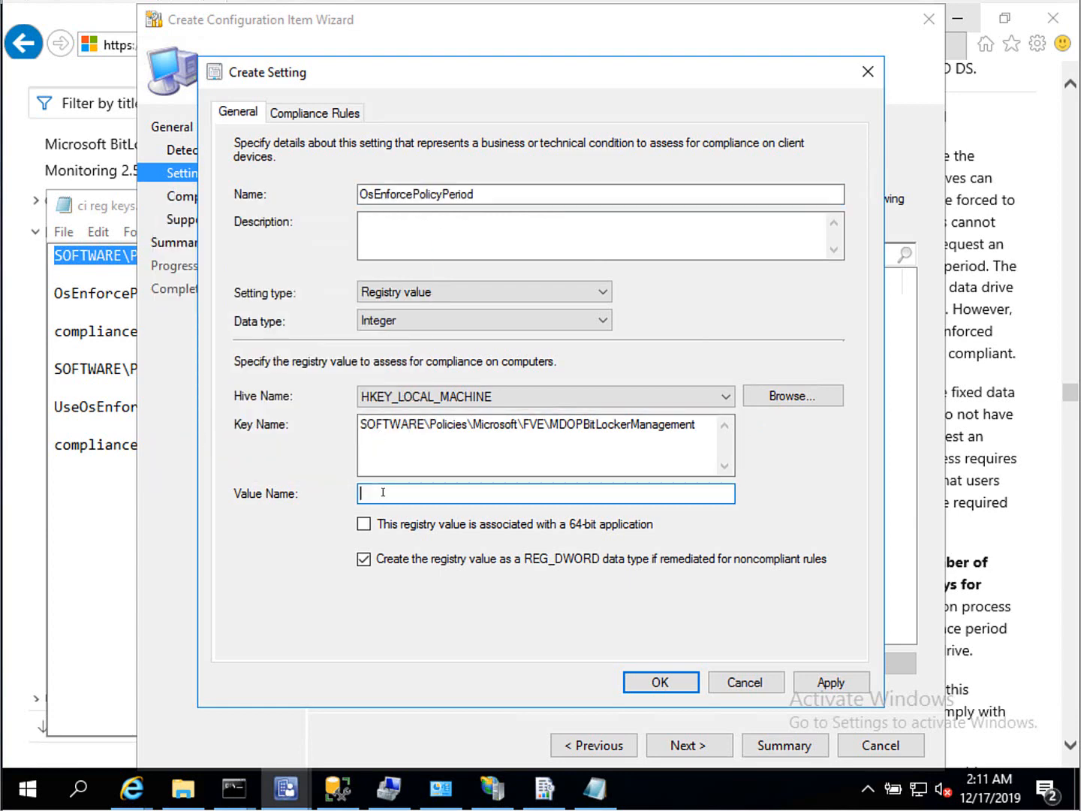
pyautogui.rightClick(382, 492)
pyautogui.click(203, 292)
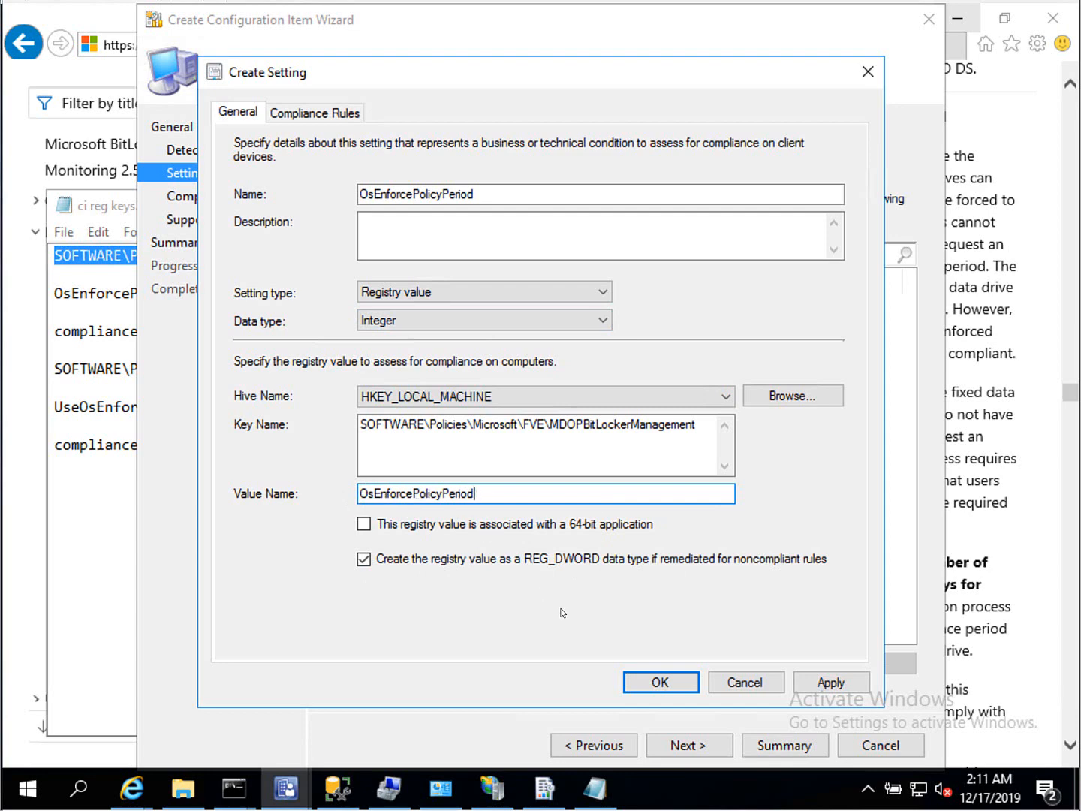
# - Add a compliance rule named "Create Key with 0 days remaining" that requires the value to equal 0 and remediates noncompliant rules when supported
pyautogui.click(310, 114)
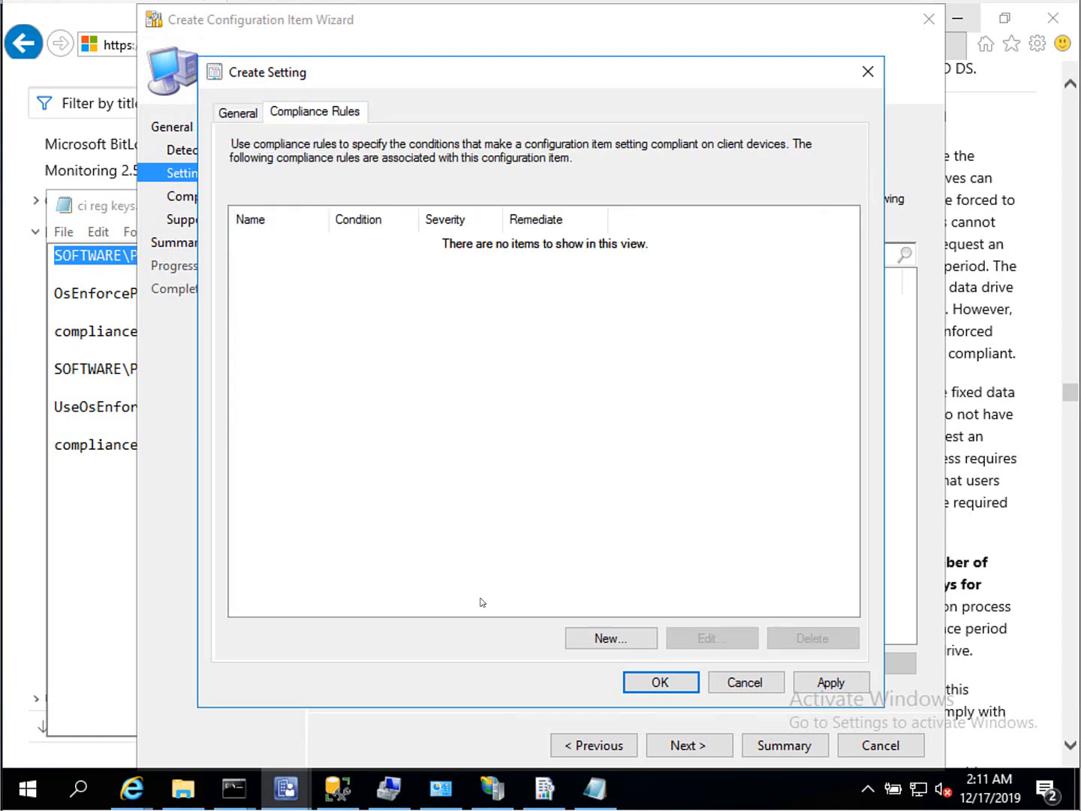
pyautogui.click(605, 642)
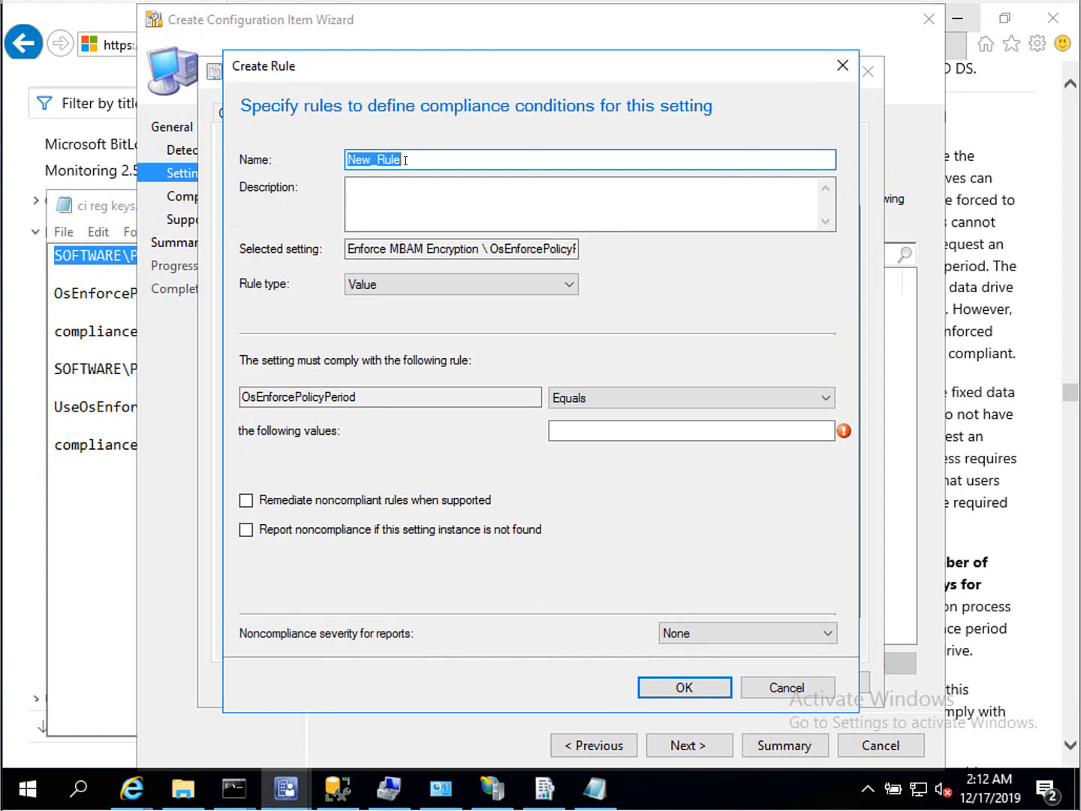
pyautogui.write('Create Key with')
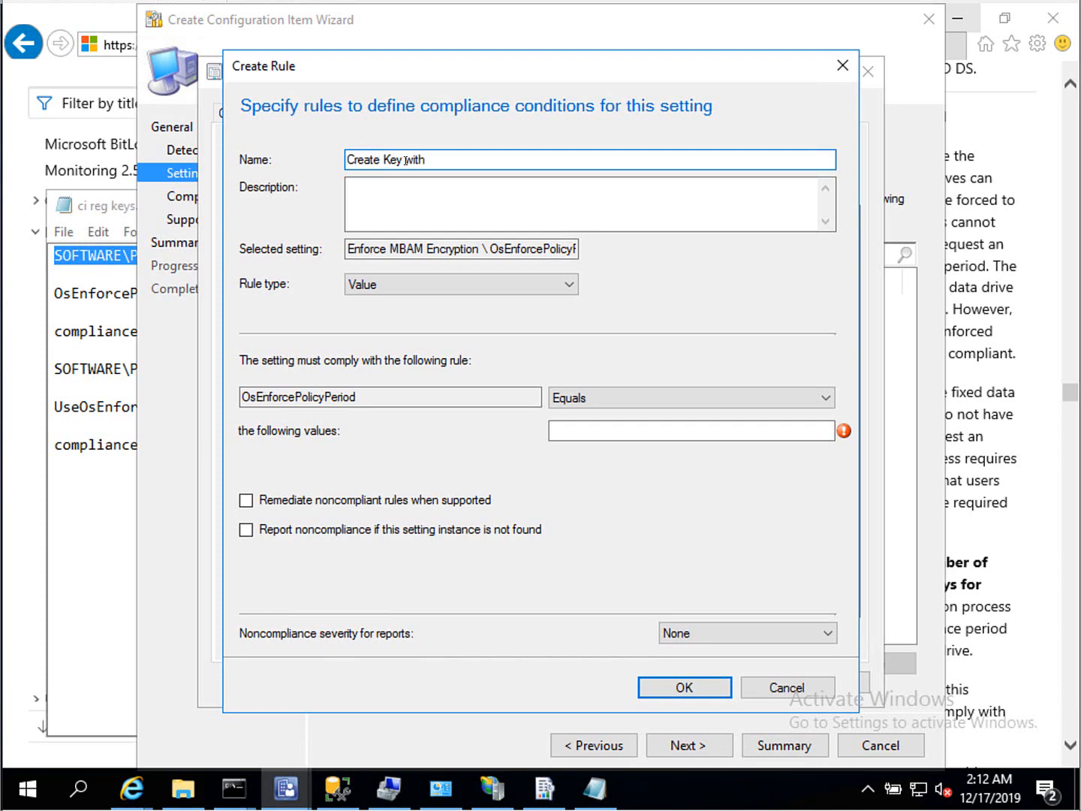
pyautogui.write(' 0 days remaining')
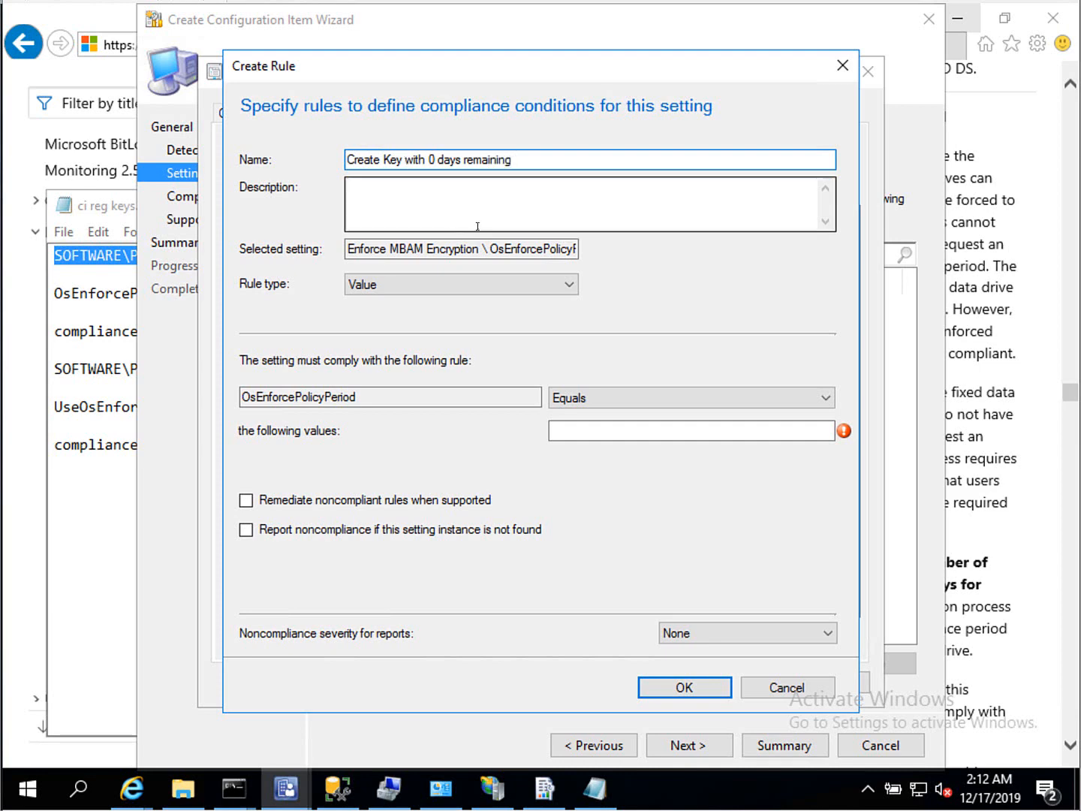
pyautogui.click(596, 437)
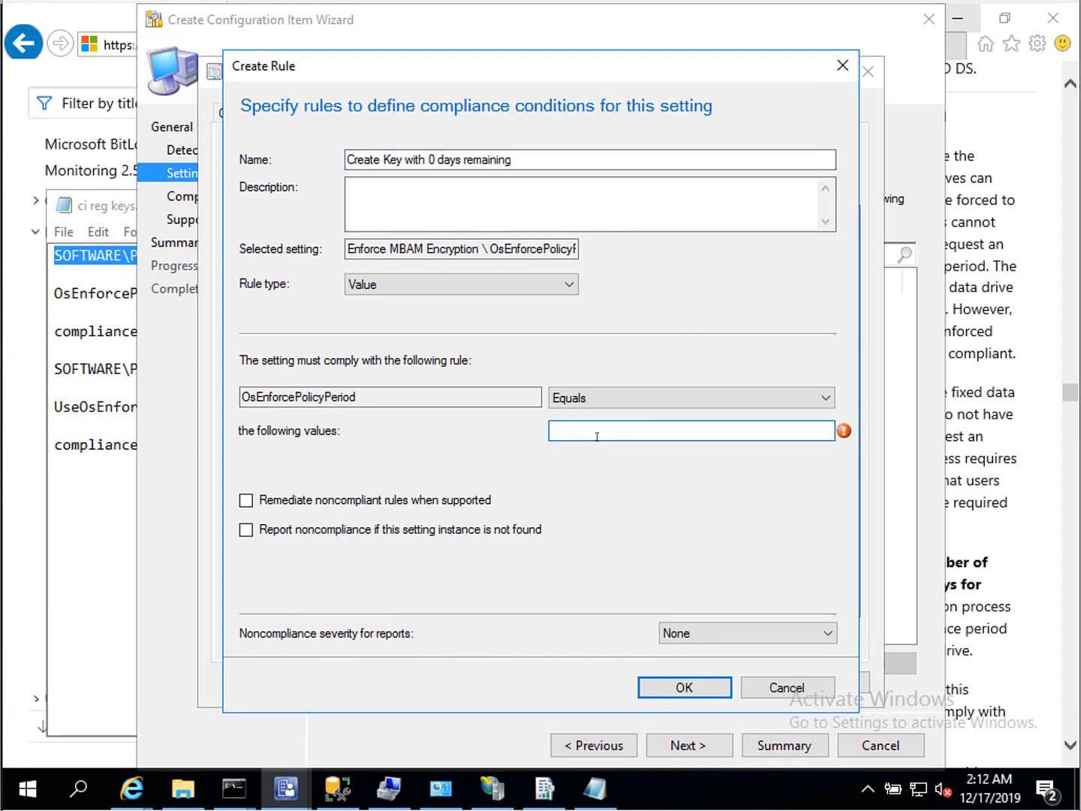
pyautogui.write('0')
pyautogui.click(245, 501)
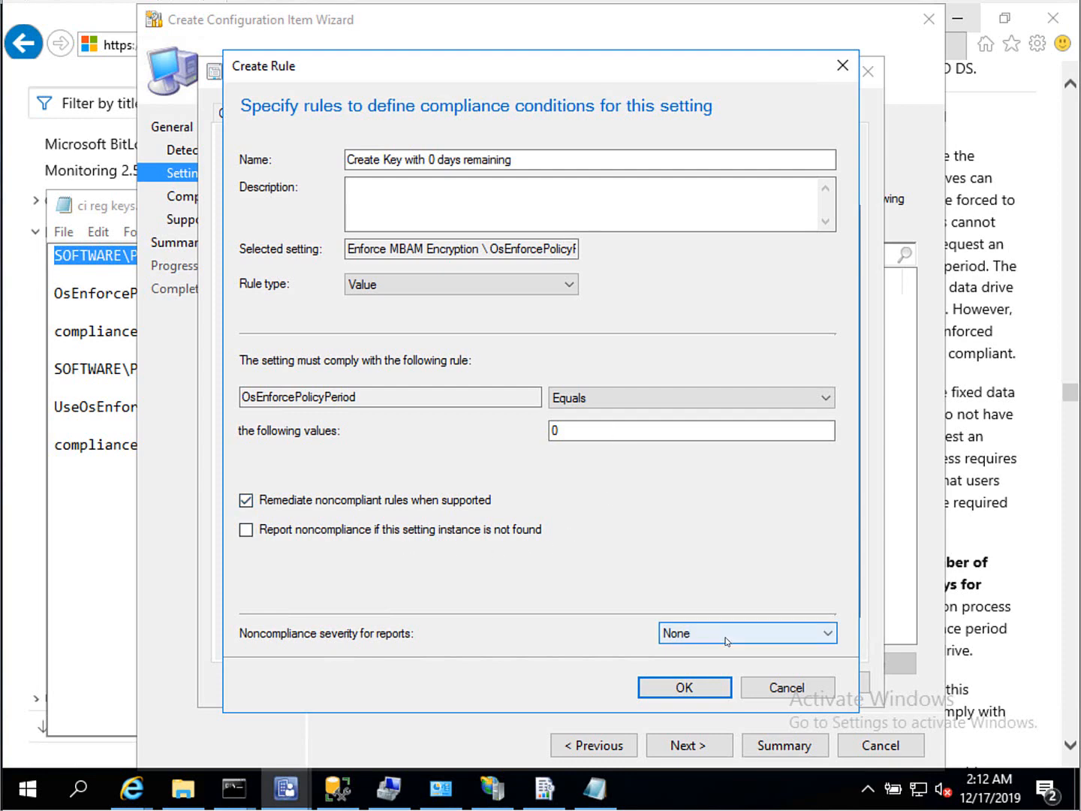
pyautogui.click(678, 691)
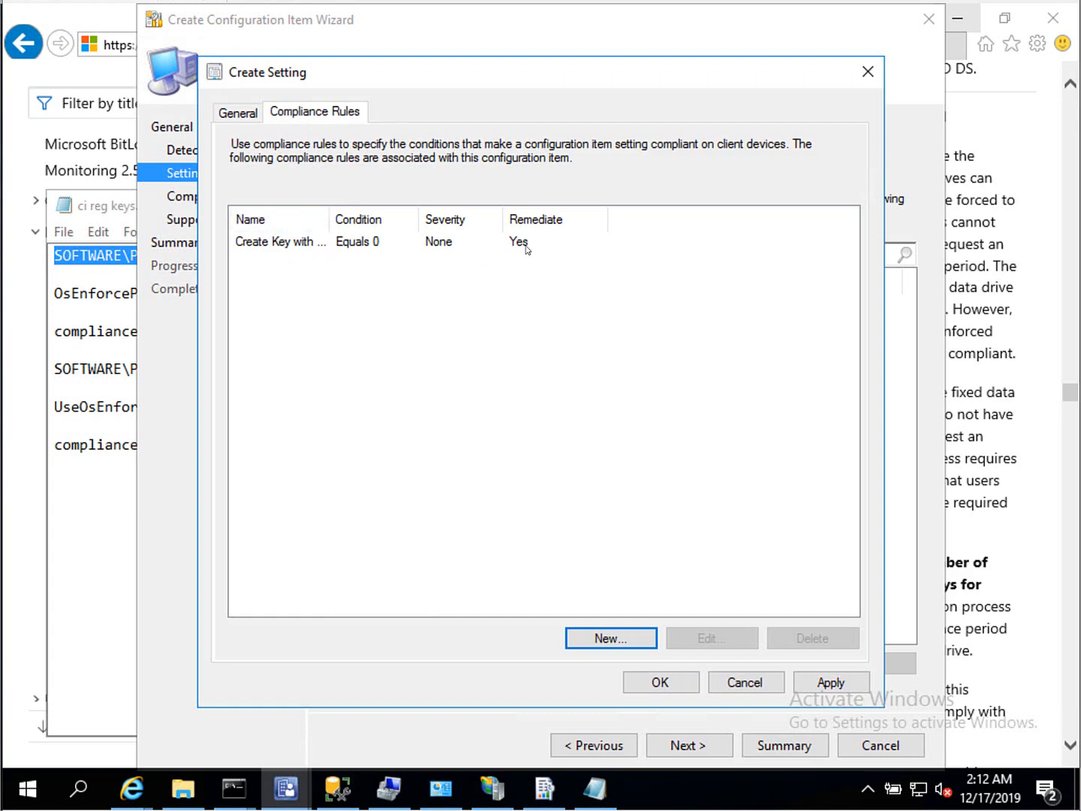
# - Review the general details of the OsEnforcePolicyPeriod setting, apply it and save it to the configuration item
pyautogui.click(235, 114)
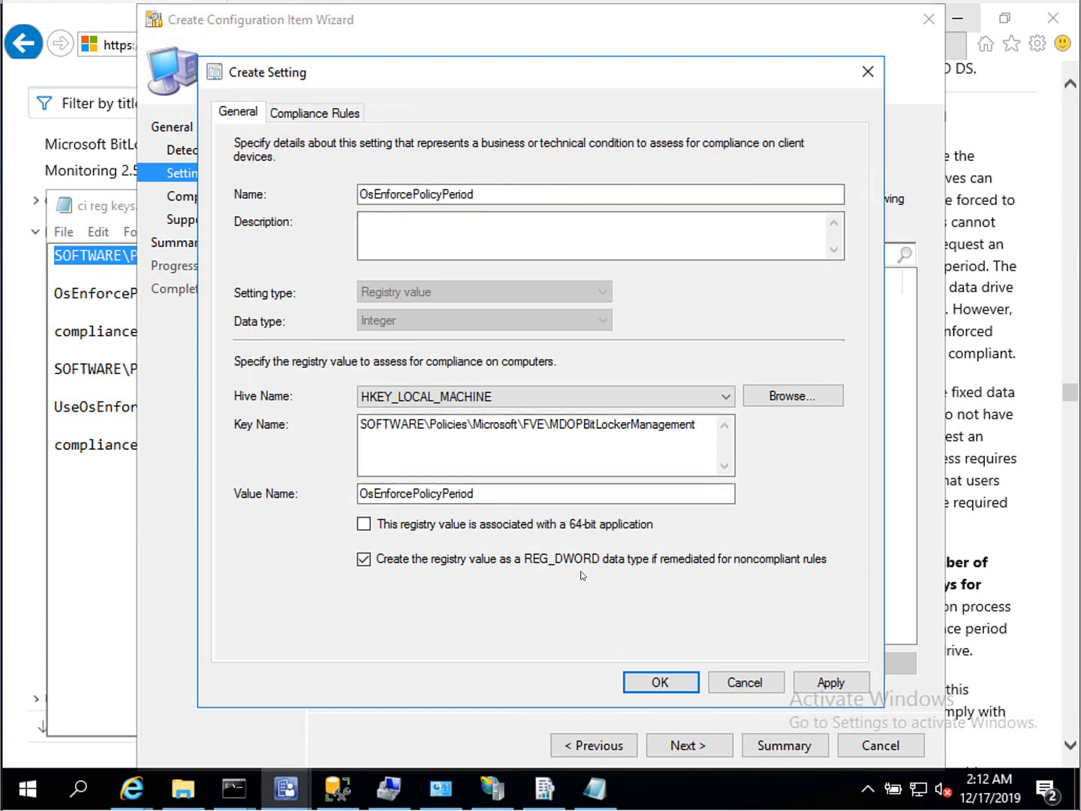
pyautogui.click(832, 684)
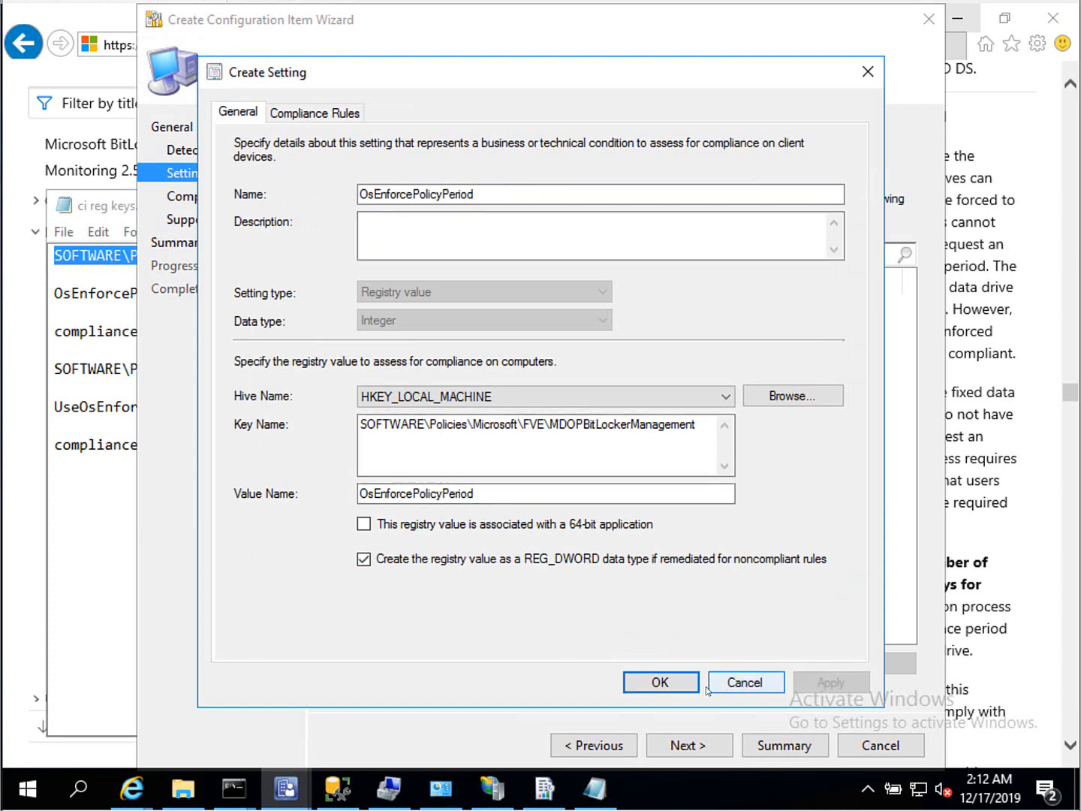
pyautogui.click(660, 682)
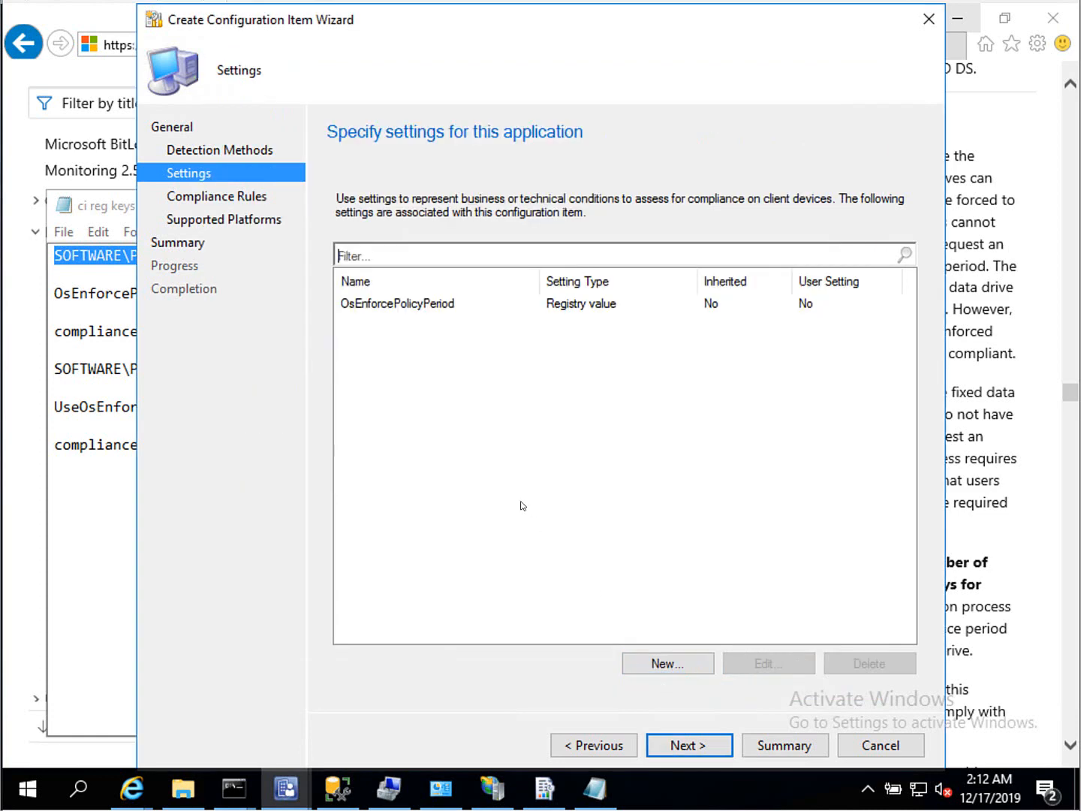
# - Start a second registry value setting and name it UseOsEnforcePolicy, copied from ci reg keys.txt in Notepad
pyautogui.click(460, 308)
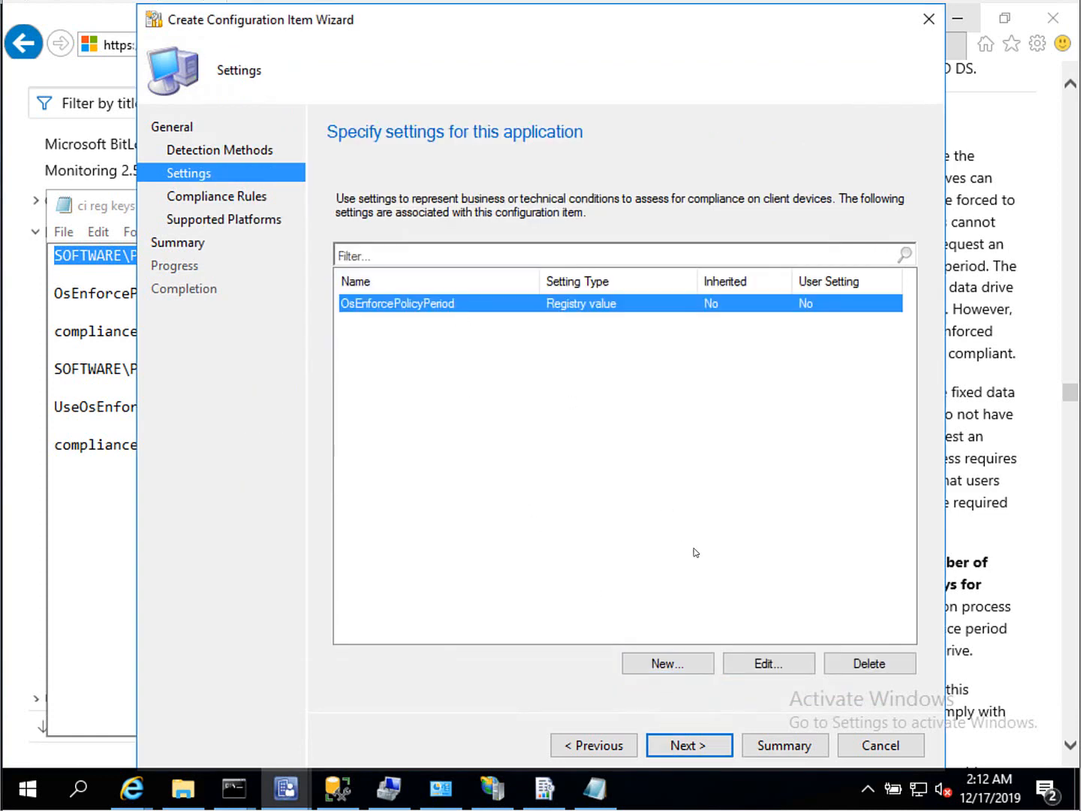
pyautogui.click(686, 663)
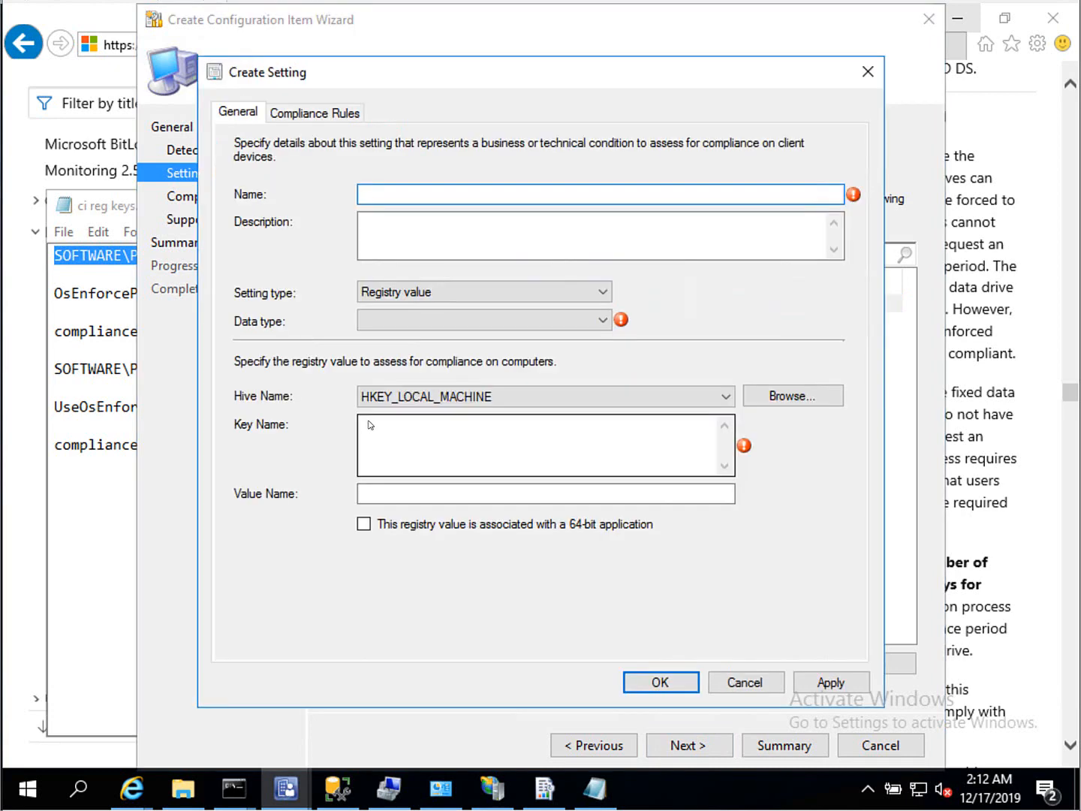
pyautogui.click(594, 788)
pyautogui.click(230, 444)
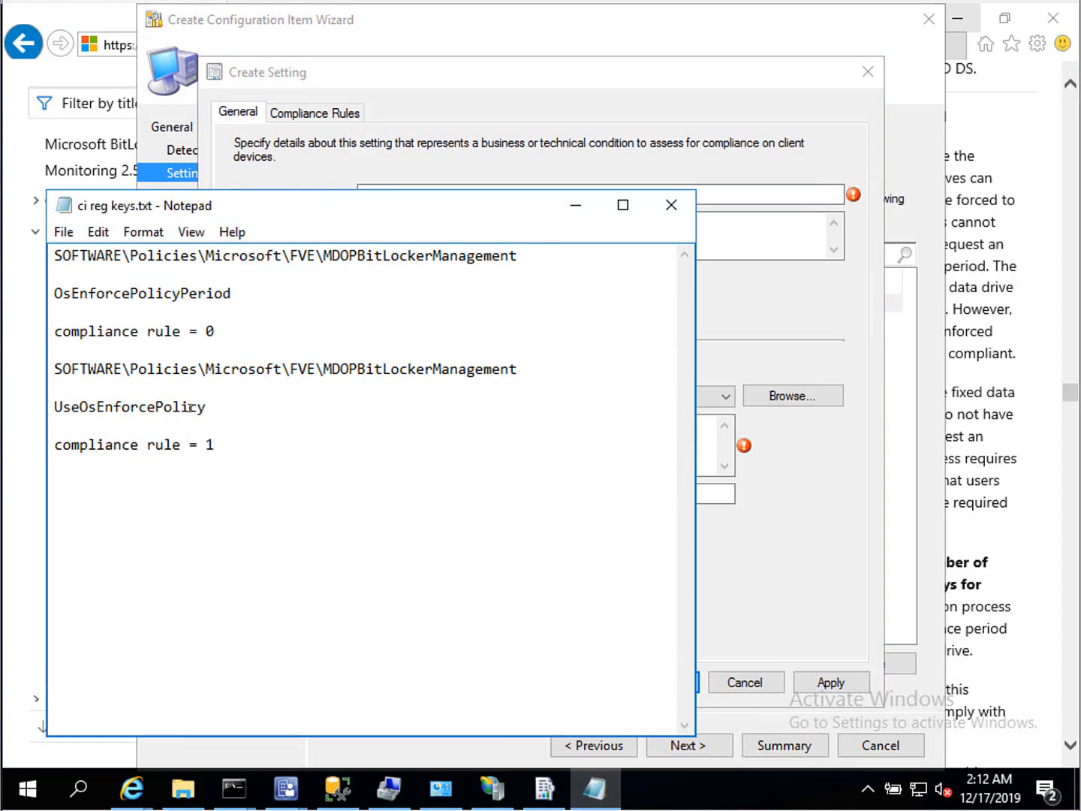
pyautogui.moveTo(210, 408); pyautogui.dragTo(10, 409)
pyautogui.rightClick(74, 409)
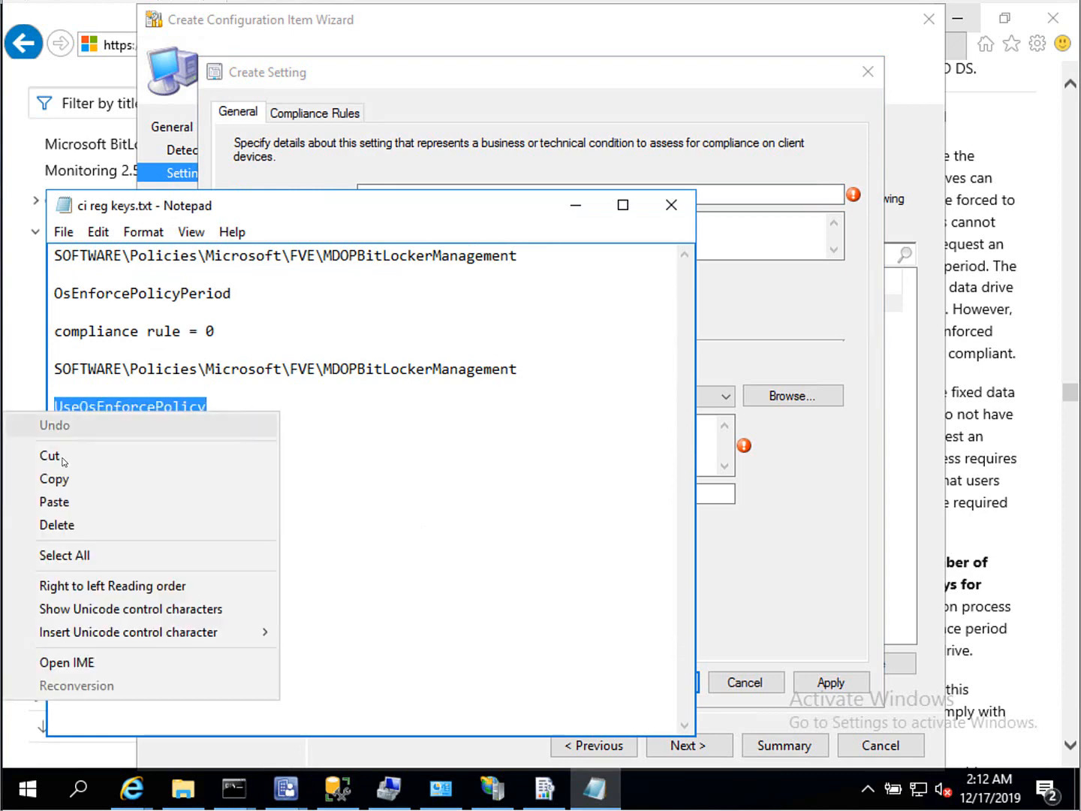
pyautogui.click(63, 477)
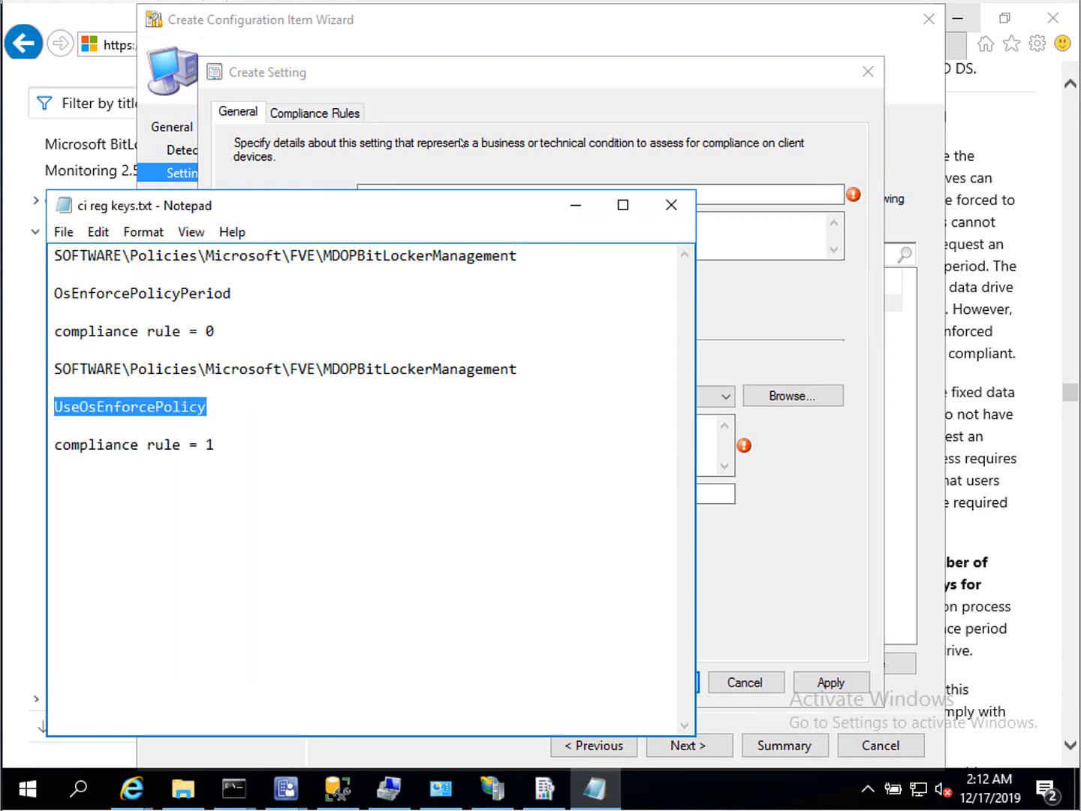
pyautogui.click(374, 187)
pyautogui.rightClick(396, 197)
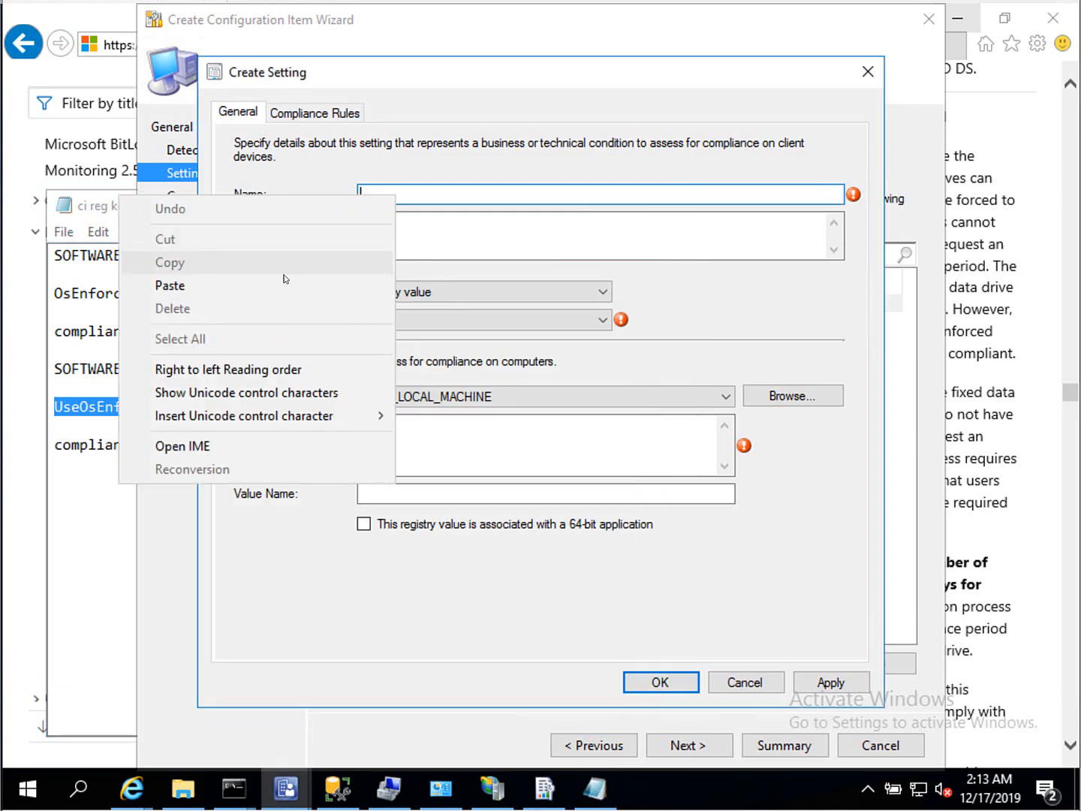
pyautogui.click(280, 285)
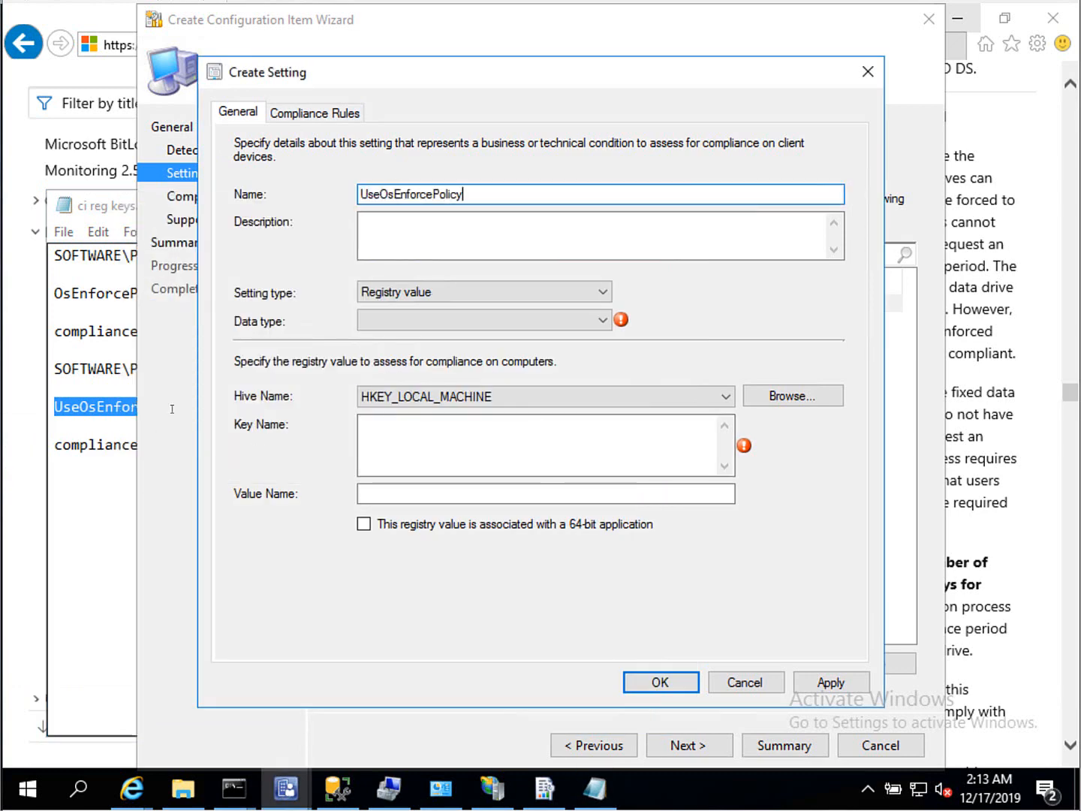
# - Give the setting the Integer data type, created as REG_DWORD when remediated, and paste UseOsEnforcePolicy as its registry value name
pyautogui.click(513, 320)
pyautogui.click(498, 354)
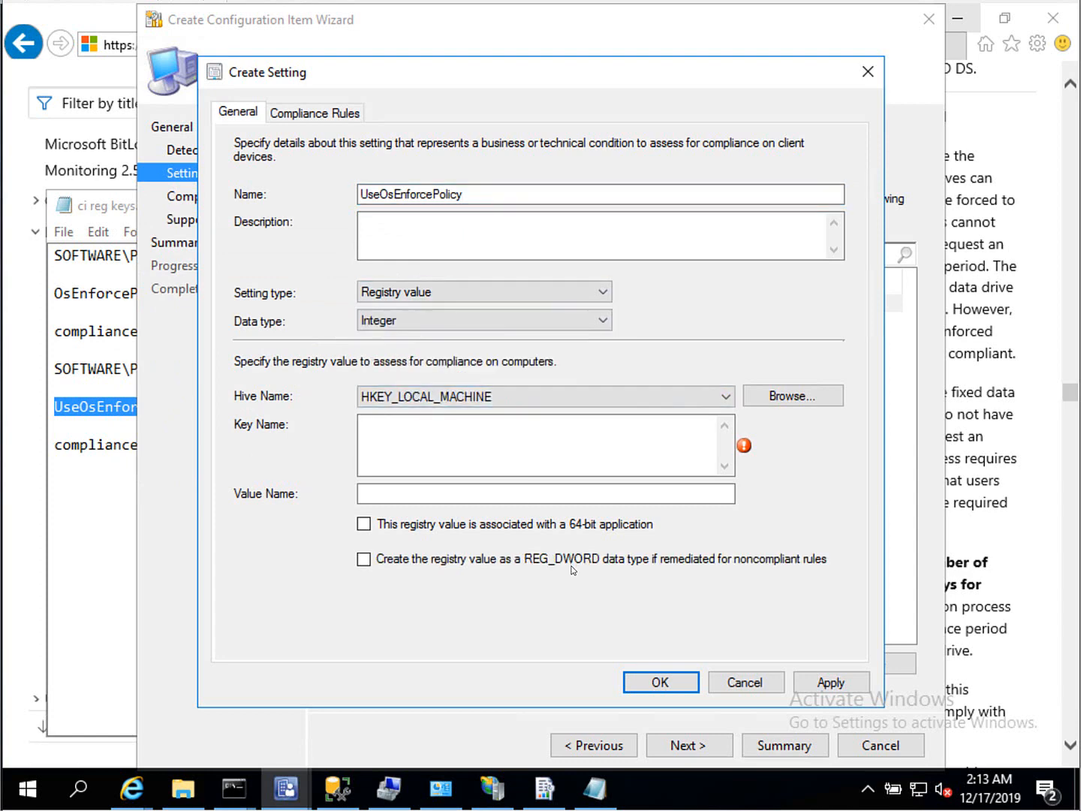
pyautogui.click(390, 568)
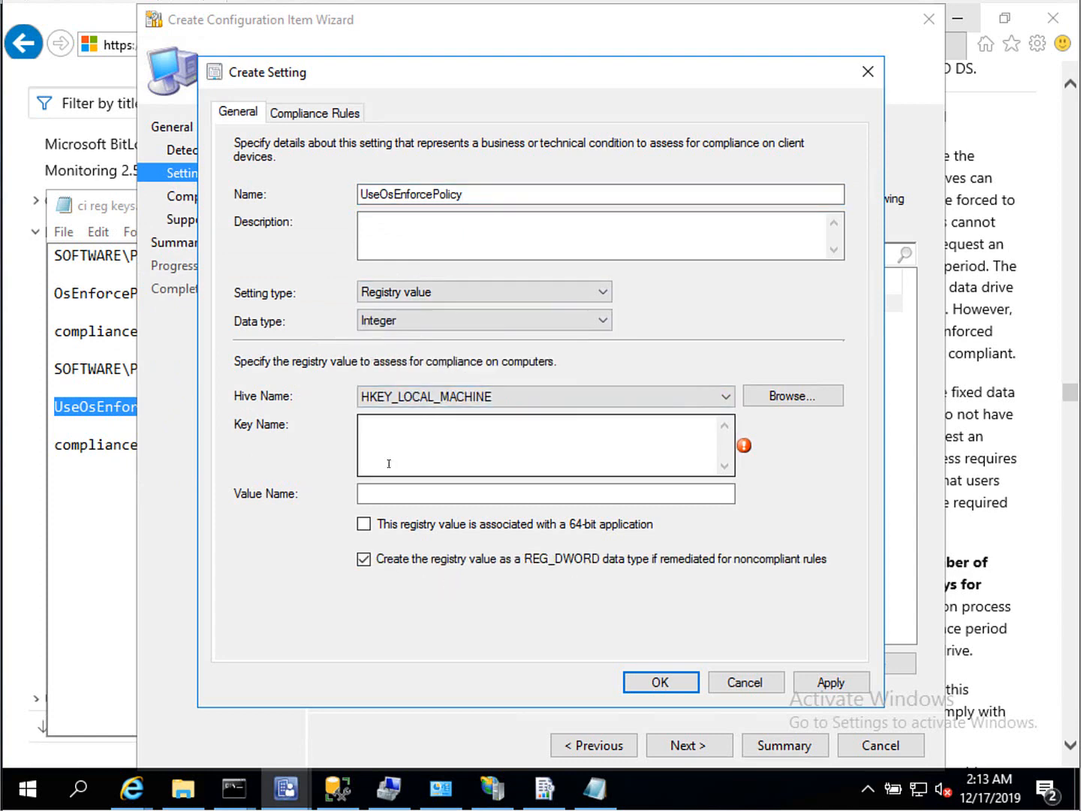
pyautogui.click(369, 494)
pyautogui.rightClick(369, 494)
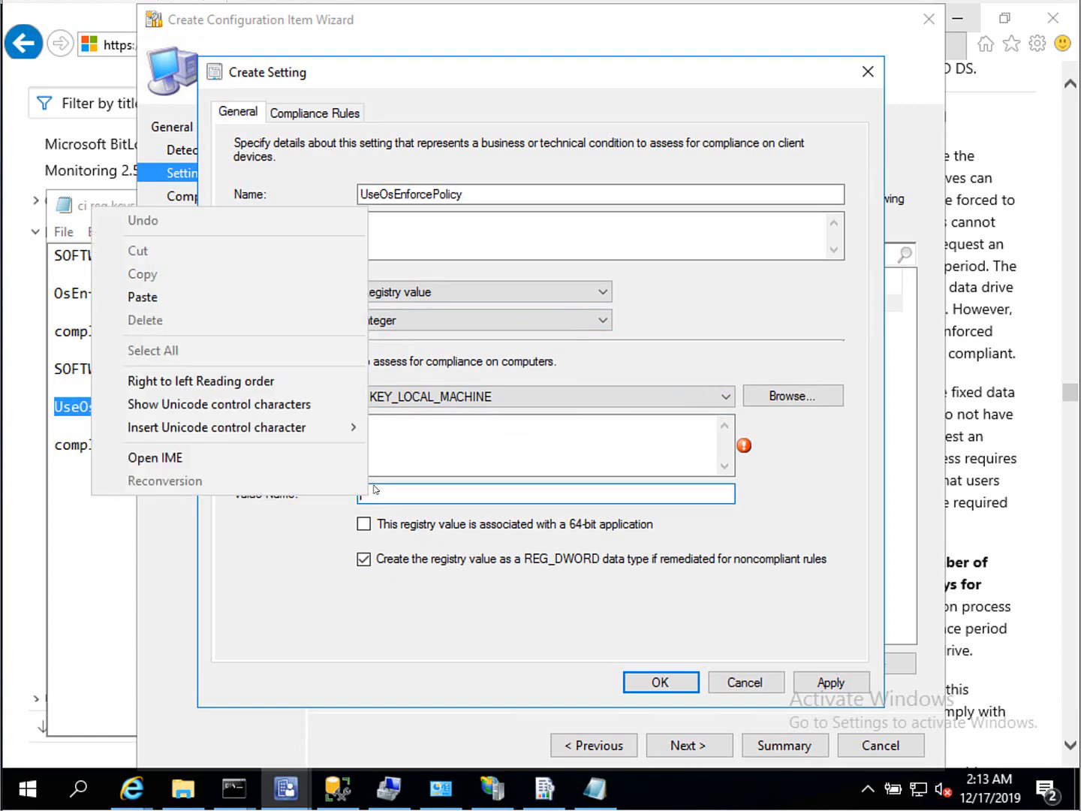
pyautogui.click(263, 308)
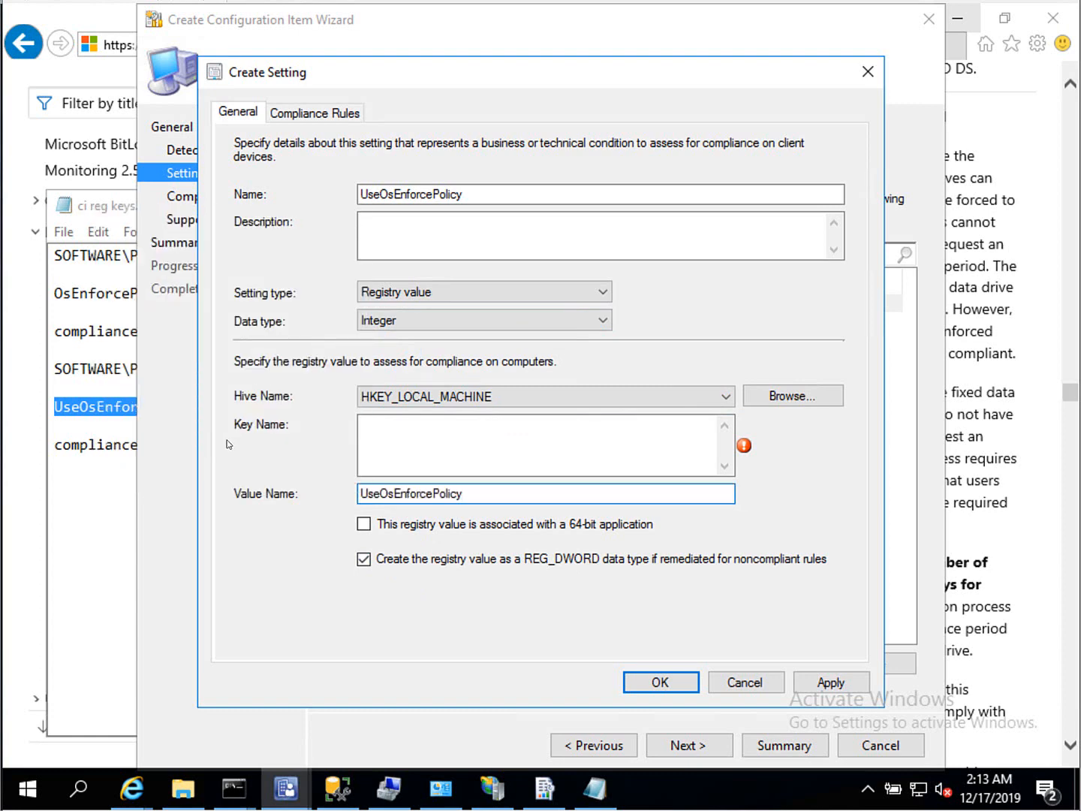
# - Copy the second SOFTWARE\Policies\Microsoft\FVE\MDOPBitLockerManagement path from Notepad into the key name of the UseOsEnforcePolicy setting
pyautogui.click(106, 368)
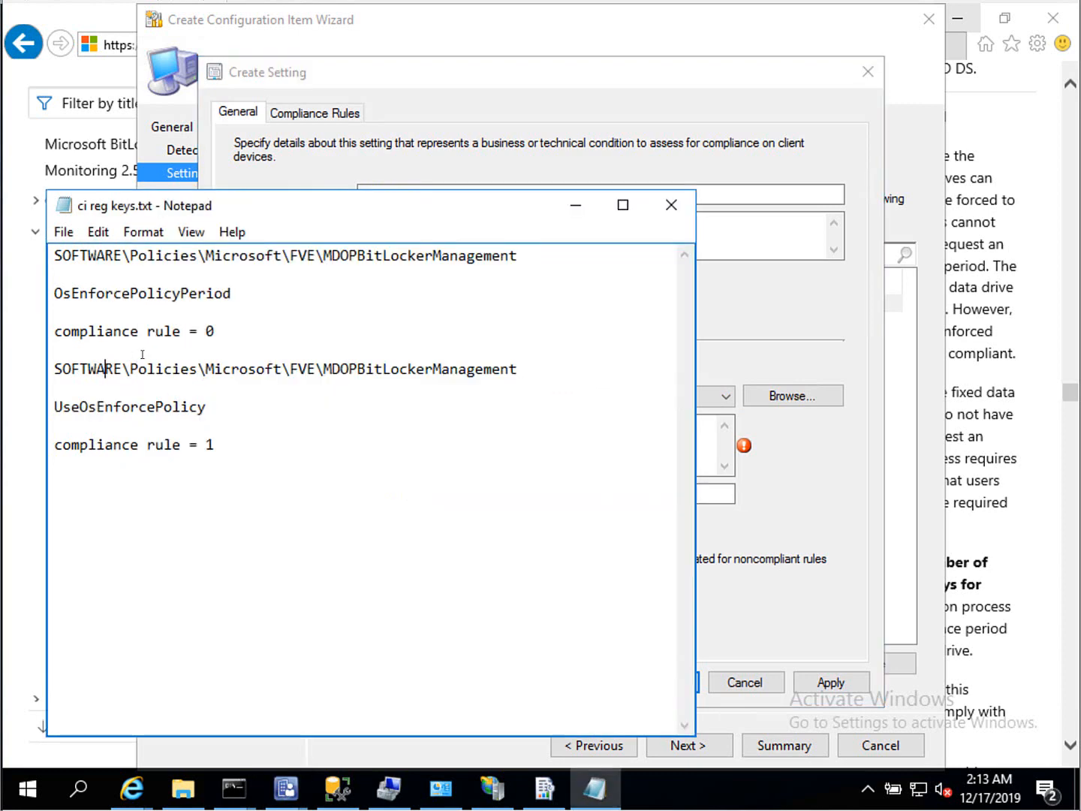
pyautogui.moveTo(541, 367); pyautogui.dragTo(50, 375)
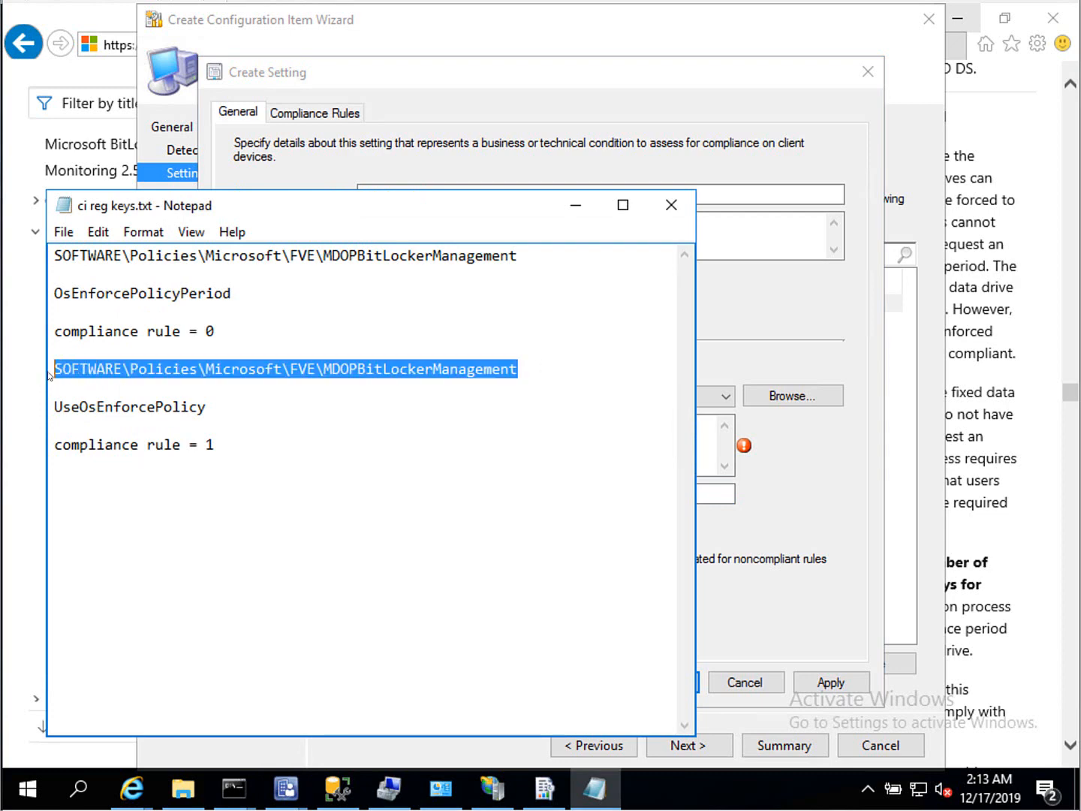
pyautogui.rightClick(141, 374)
pyautogui.click(89, 439)
pyautogui.hotkey('alt', 'Tab')
pyautogui.click(447, 469)
pyautogui.rightClick(417, 437)
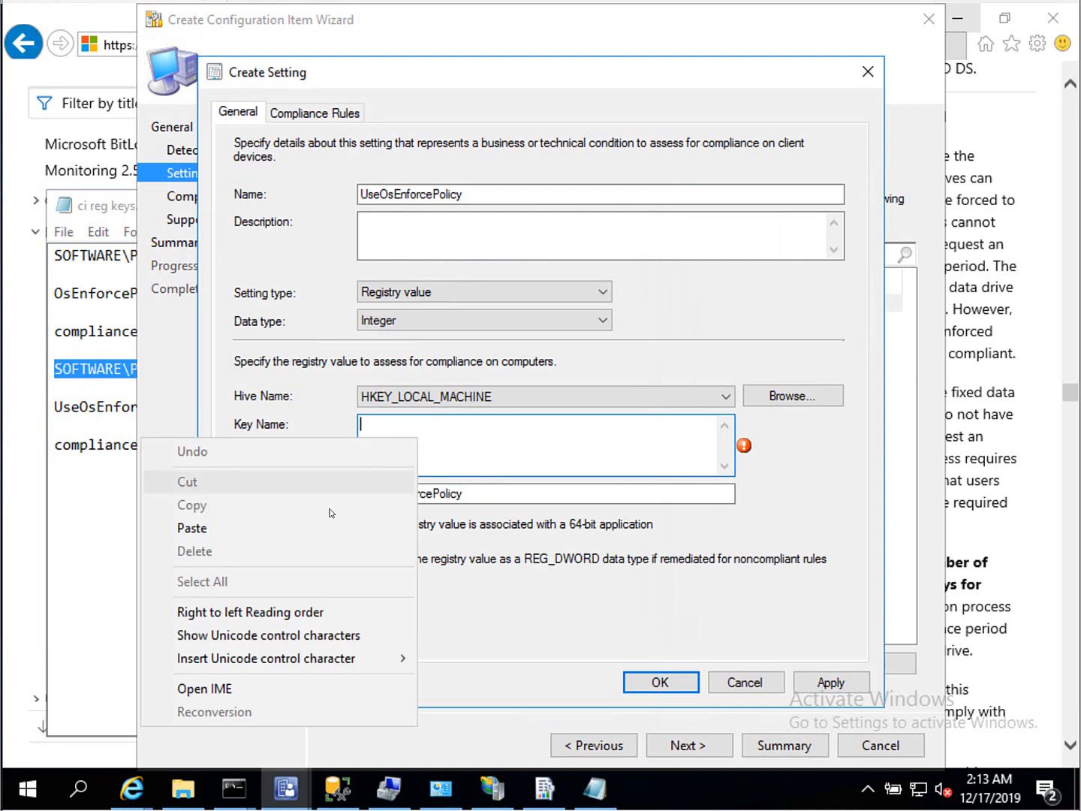
pyautogui.click(317, 531)
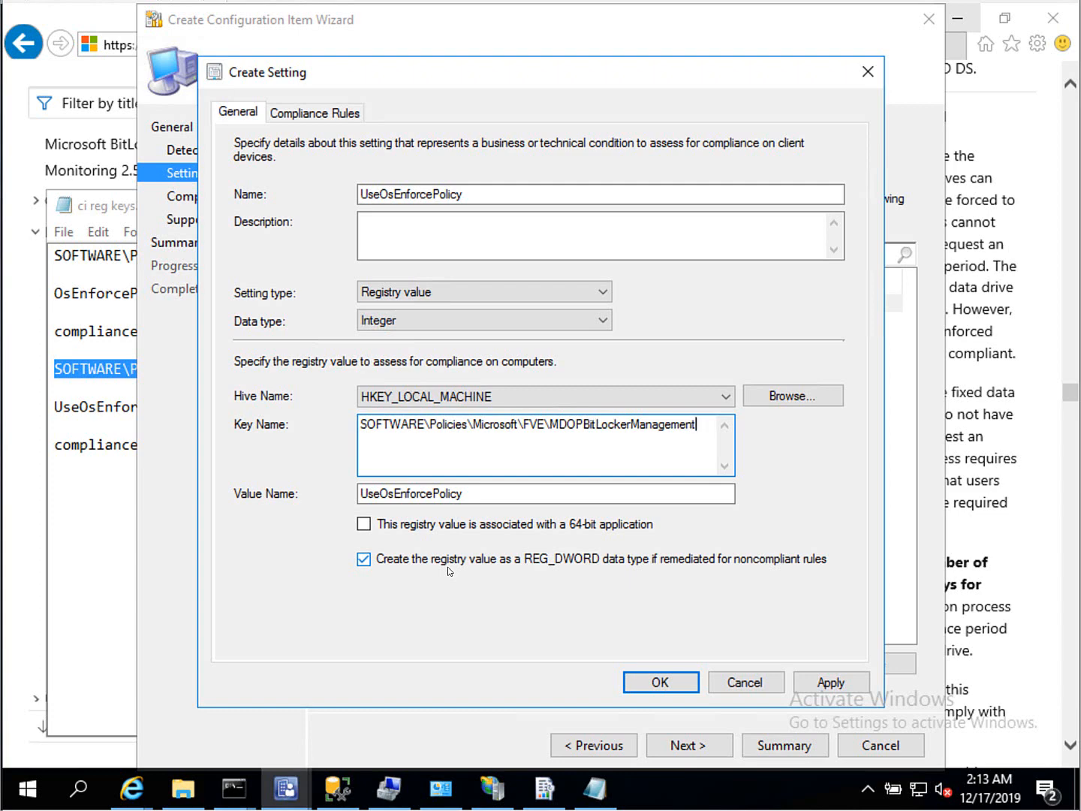
# - Start a compliance rule for the UseOsEnforcePolicy setting and name it "set reg key value to 1"
pyautogui.click(328, 125)
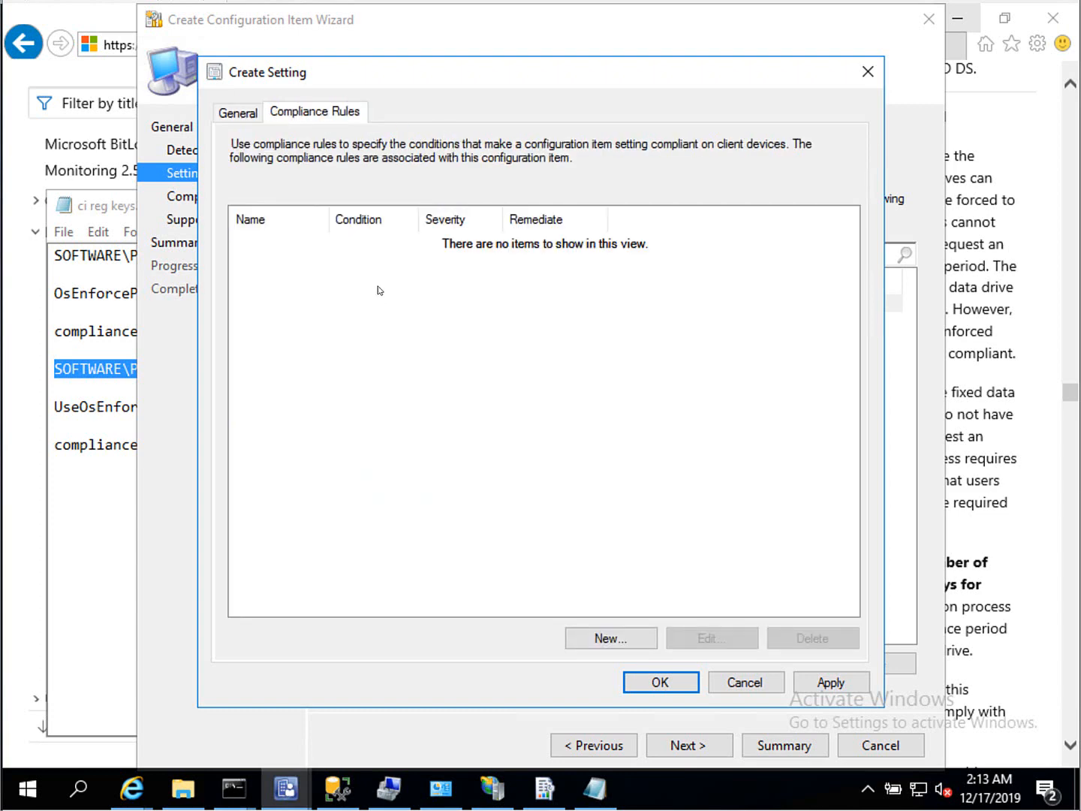
pyautogui.click(611, 638)
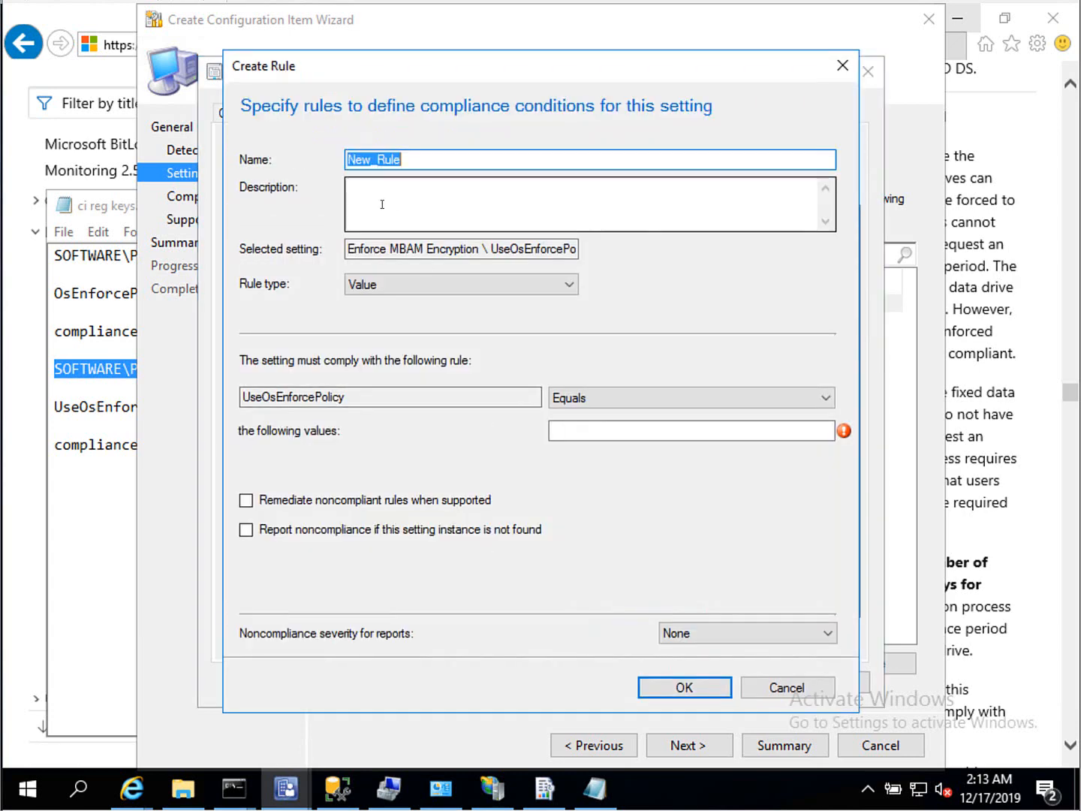
pyautogui.write('se')
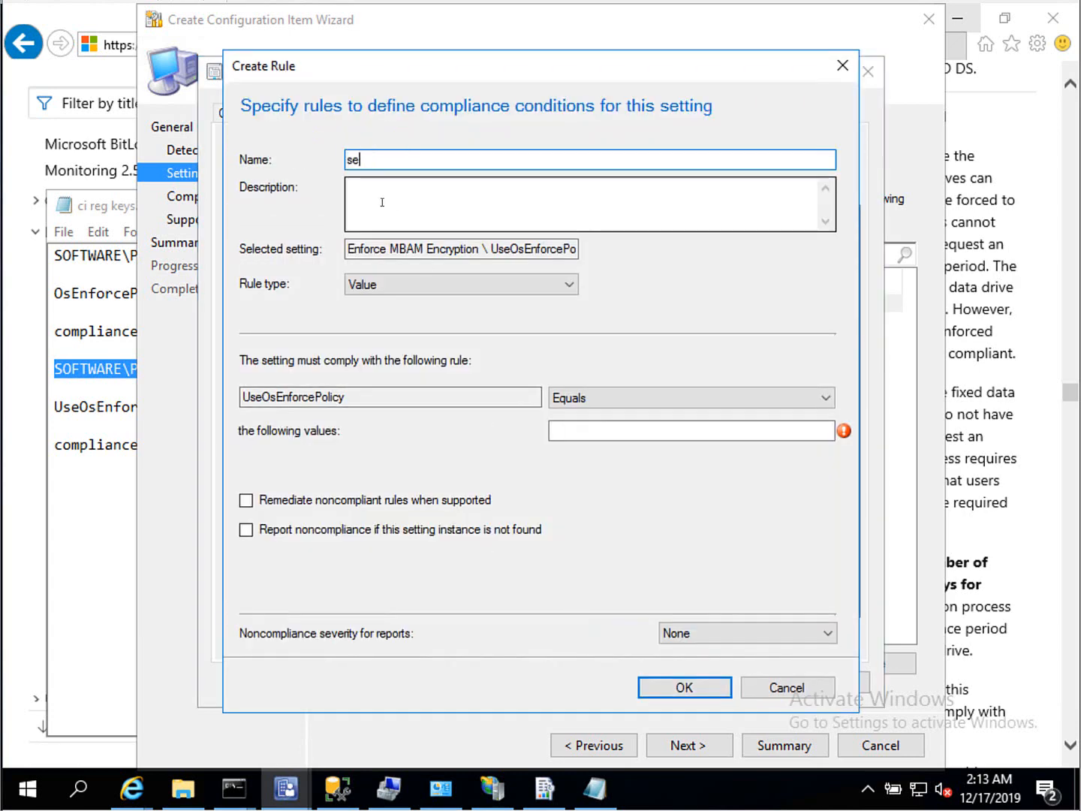
pyautogui.write('t reg key va')
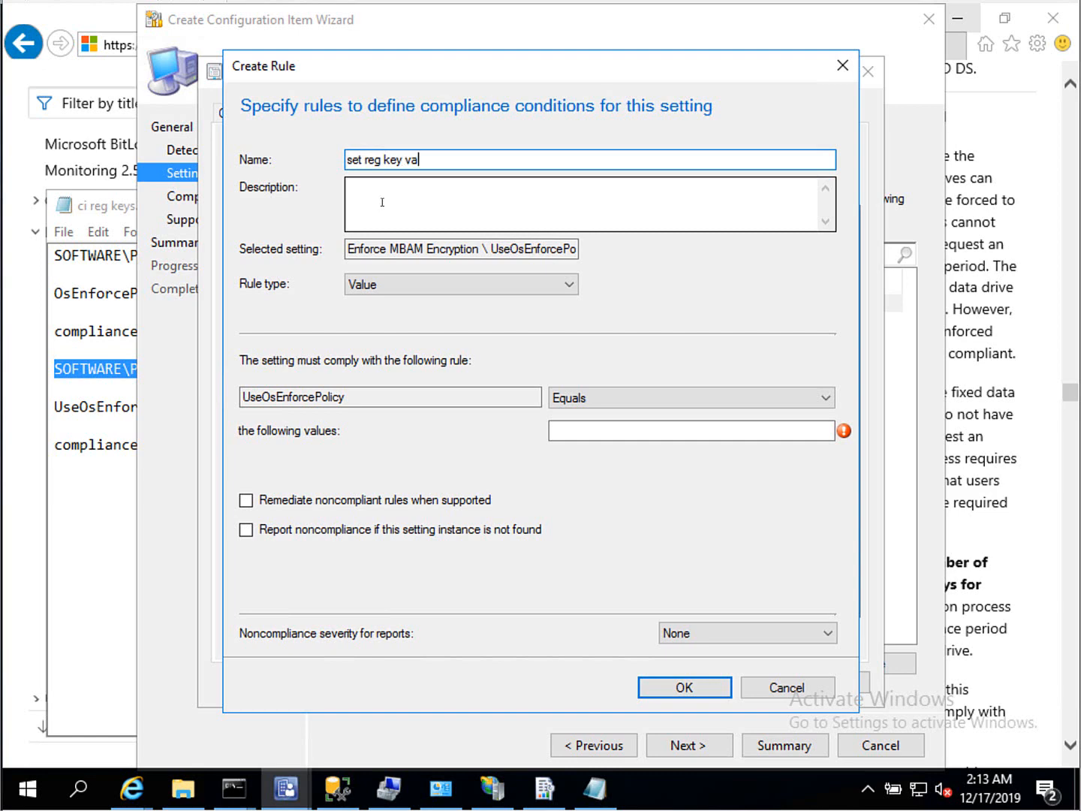
pyautogui.write('lue to 1')
# - Require the rule's value to equal 1 with remediation of noncompliant rules, and save the rule and the UseOsEnforcePolicy setting
pyautogui.click(578, 428)
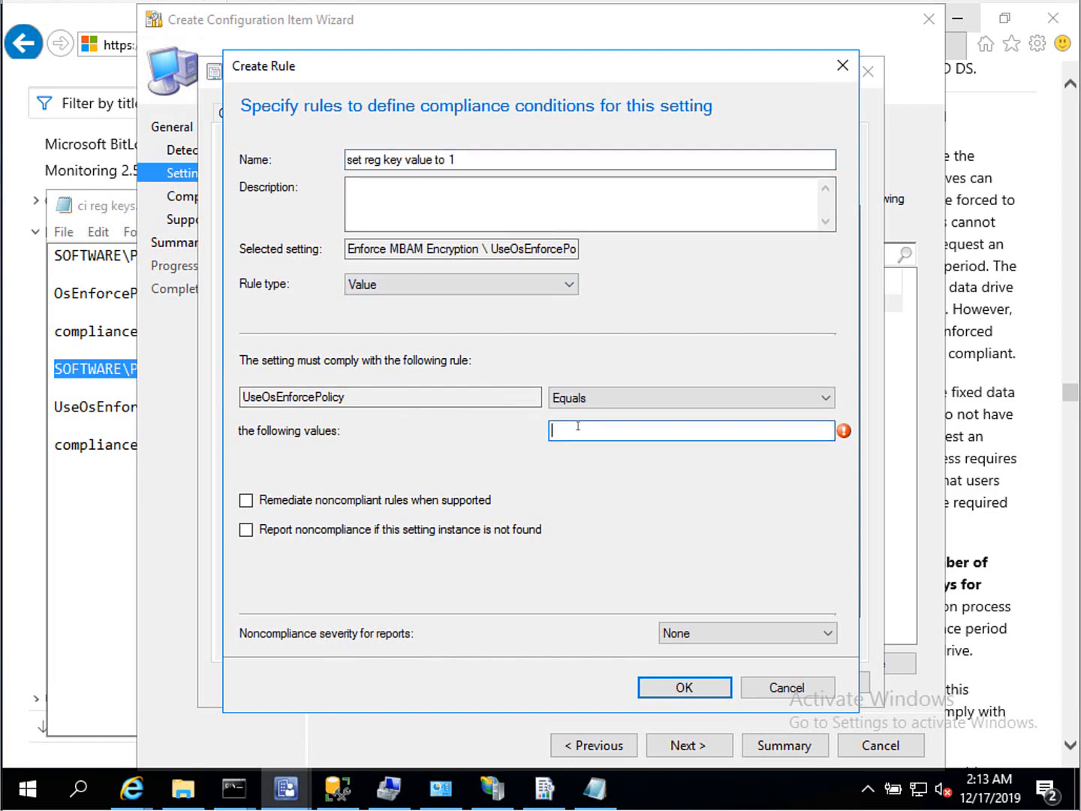
pyautogui.write('1')
pyautogui.click(247, 505)
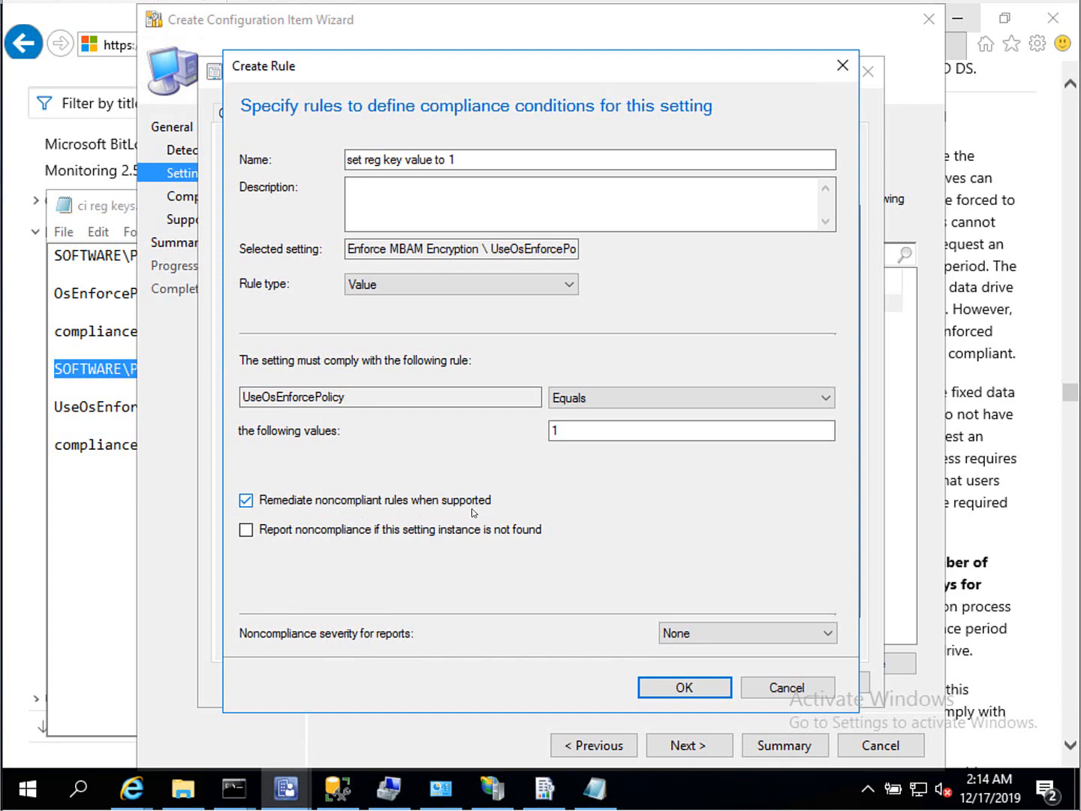
pyautogui.moveTo(367, 397); pyautogui.dragTo(227, 398)
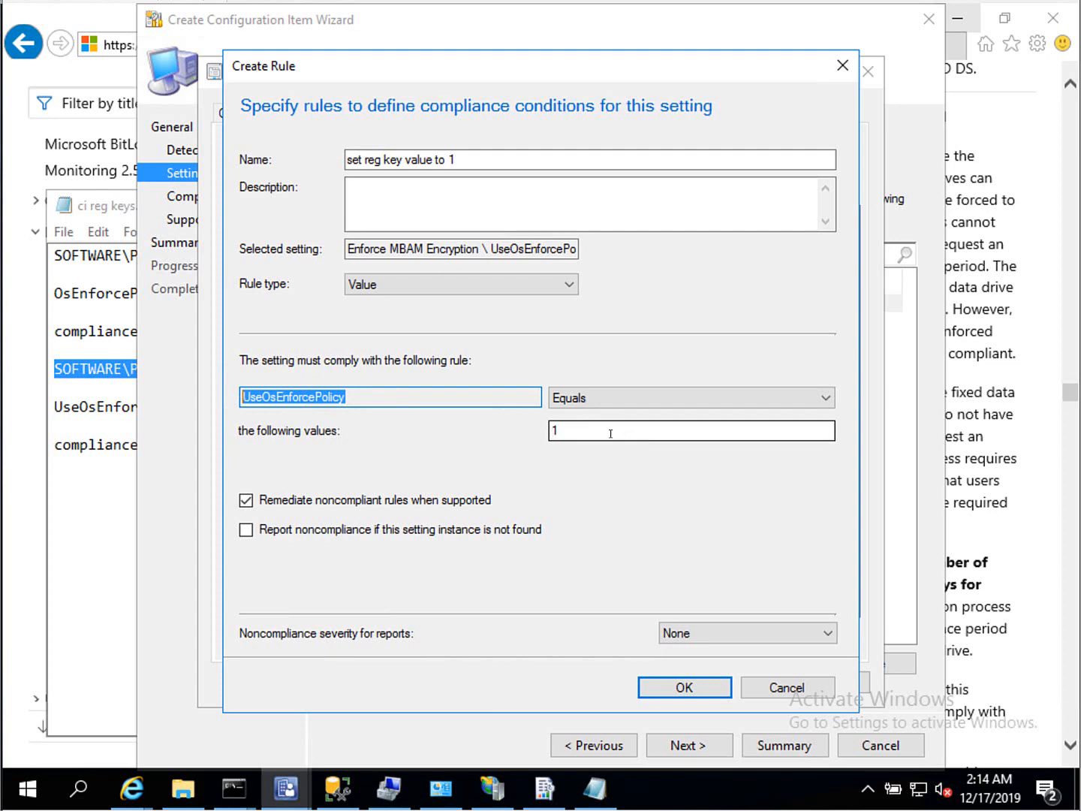
pyautogui.click(681, 686)
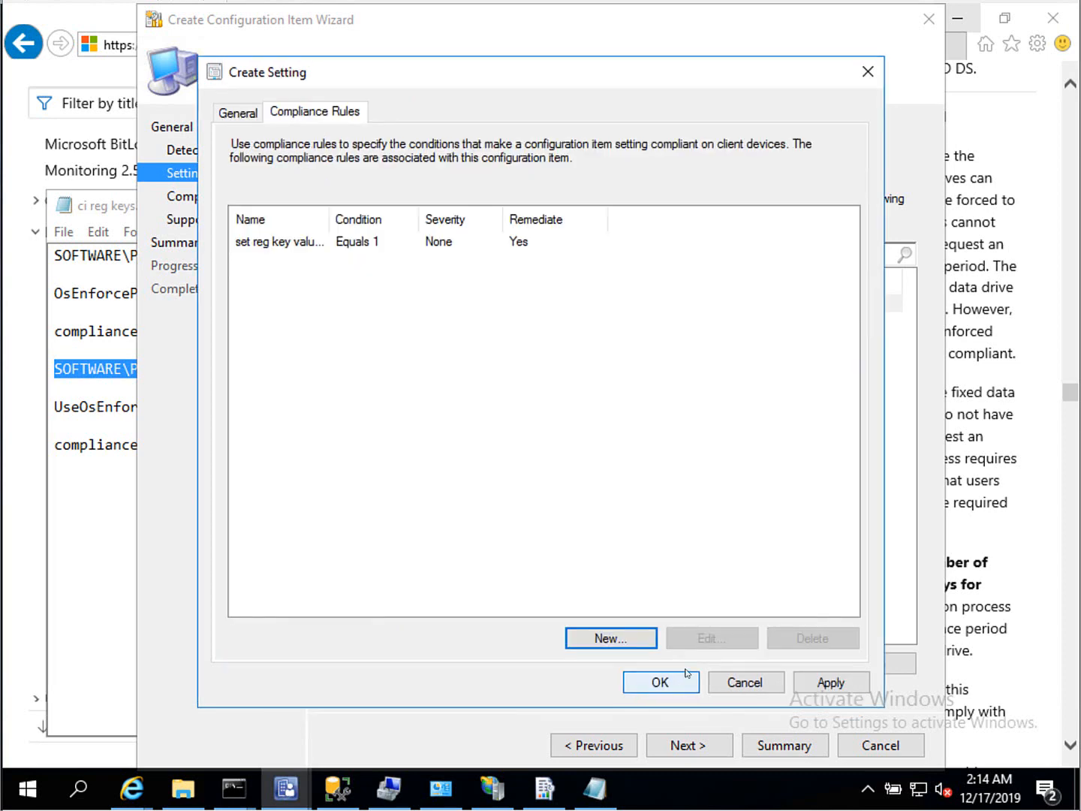
pyautogui.click(830, 682)
pyautogui.click(679, 683)
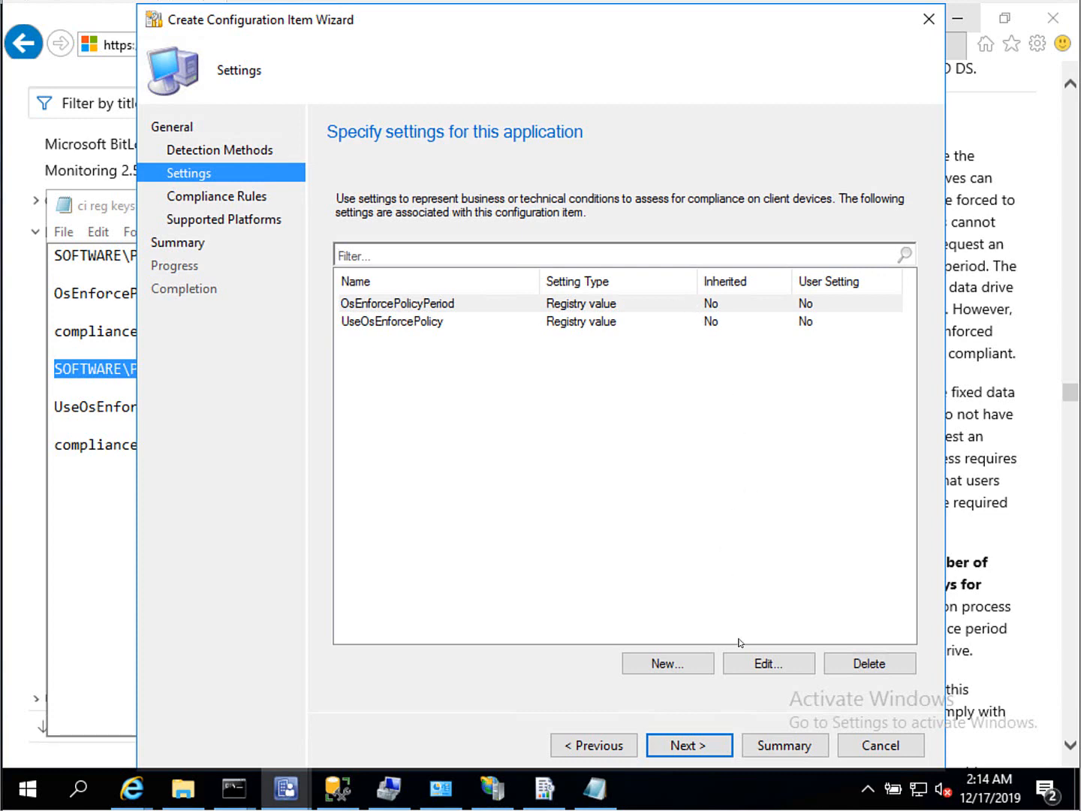
# - Limit the configuration item's supported platforms to Windows 10 only and finish creating the item
pyautogui.click(700, 747)
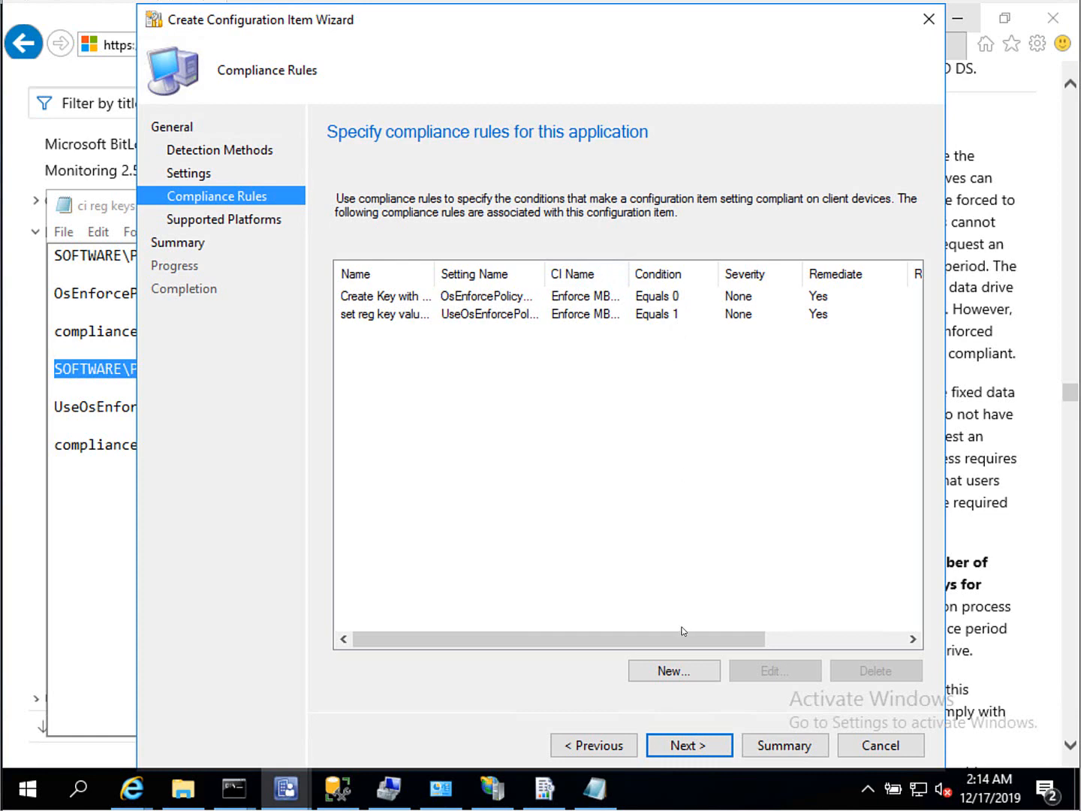
pyautogui.click(699, 745)
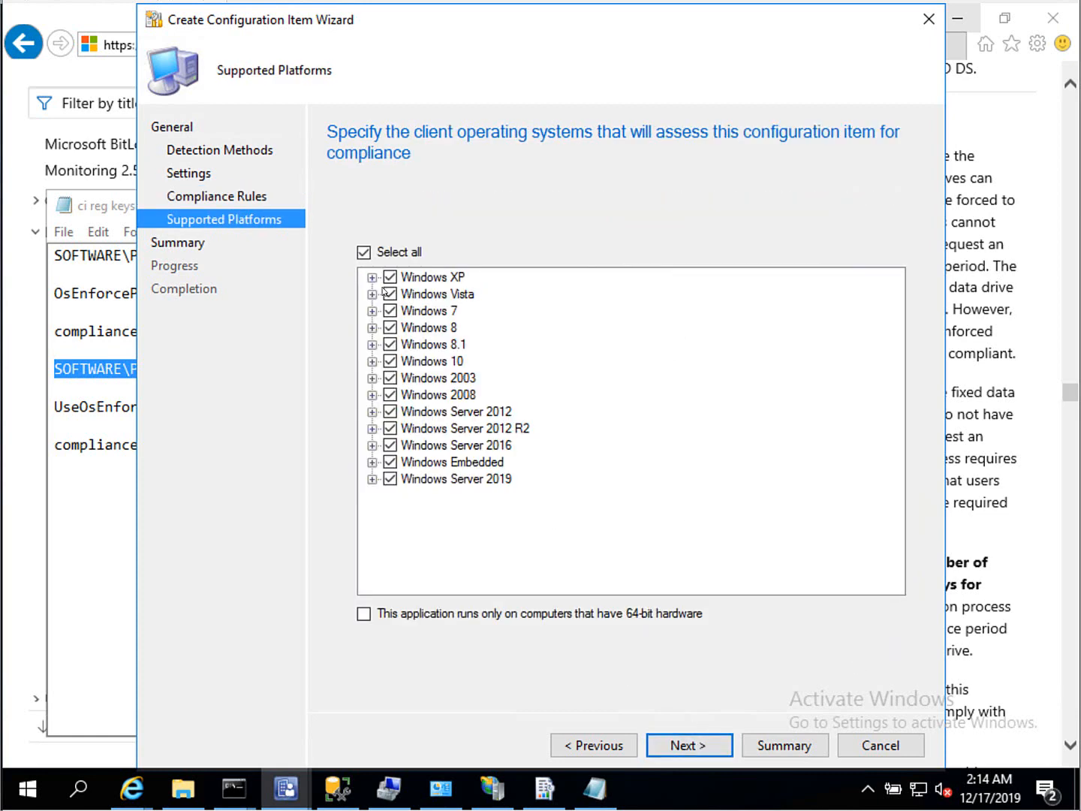
pyautogui.click(364, 252)
pyautogui.click(391, 361)
pyautogui.click(705, 753)
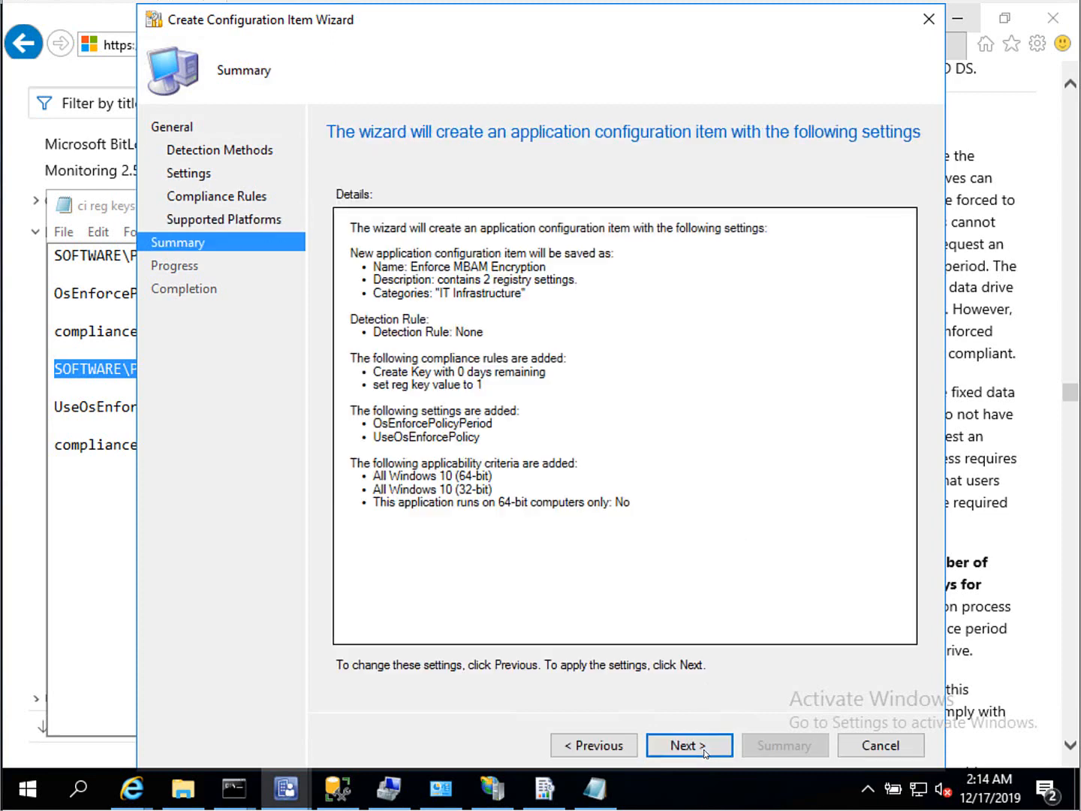
pyautogui.click(705, 753)
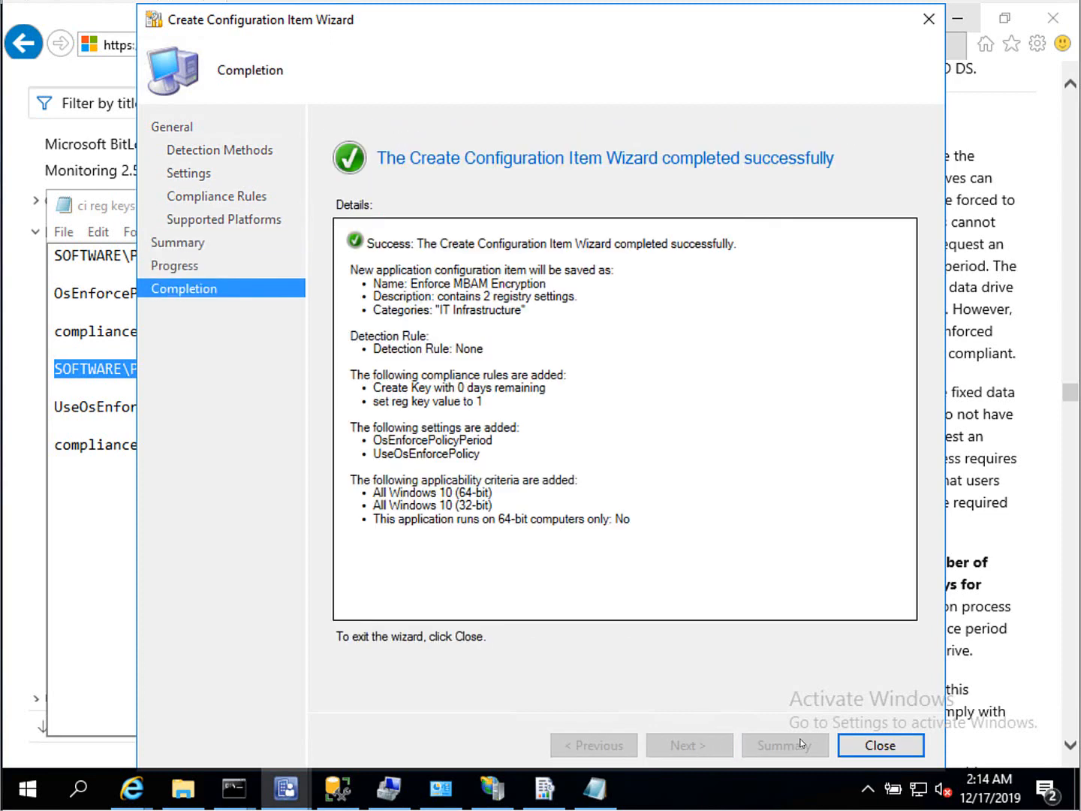
pyautogui.click(877, 745)
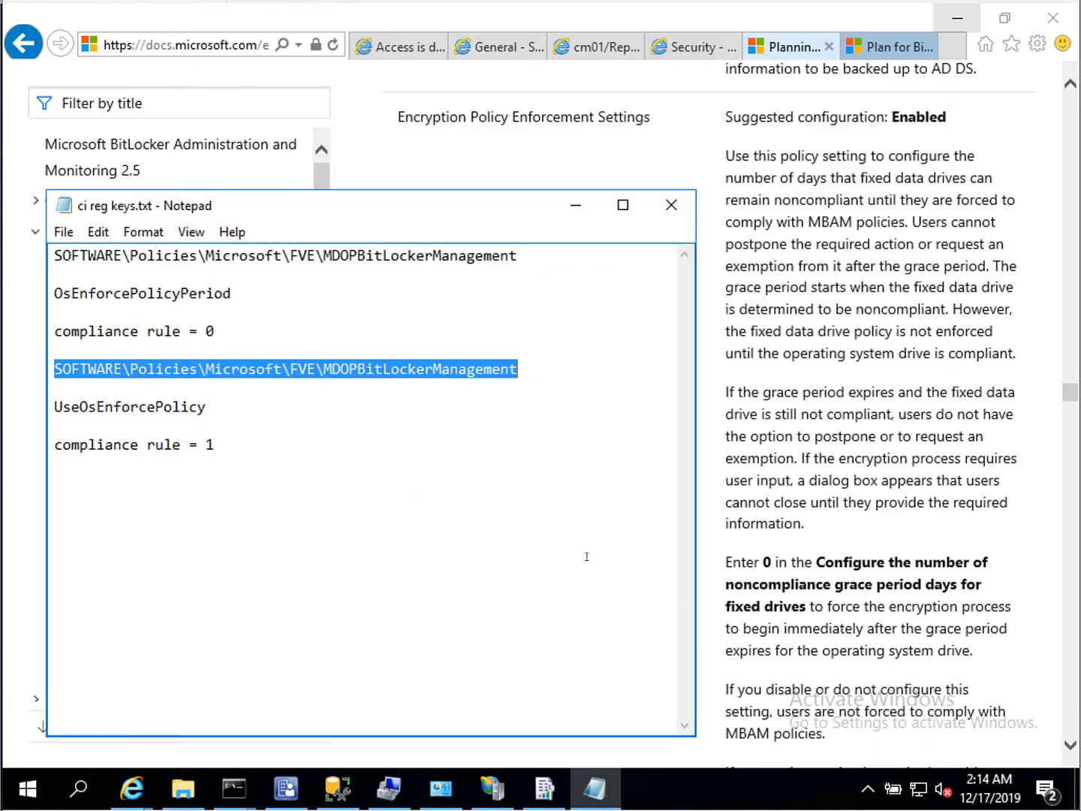
# - Put Notepad away, return to Configuration Manager and open the evaluation conditions of the Enforce MBAM Encryption configuration baseline
pyautogui.click(576, 205)
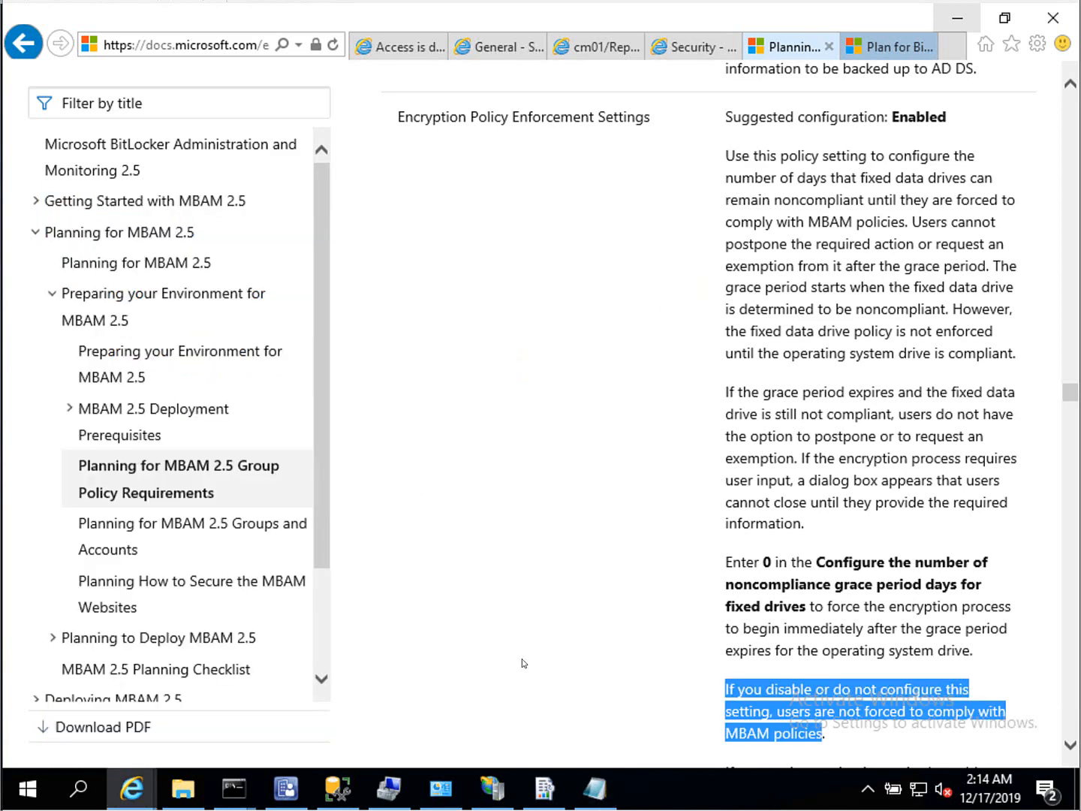
pyautogui.click(286, 788)
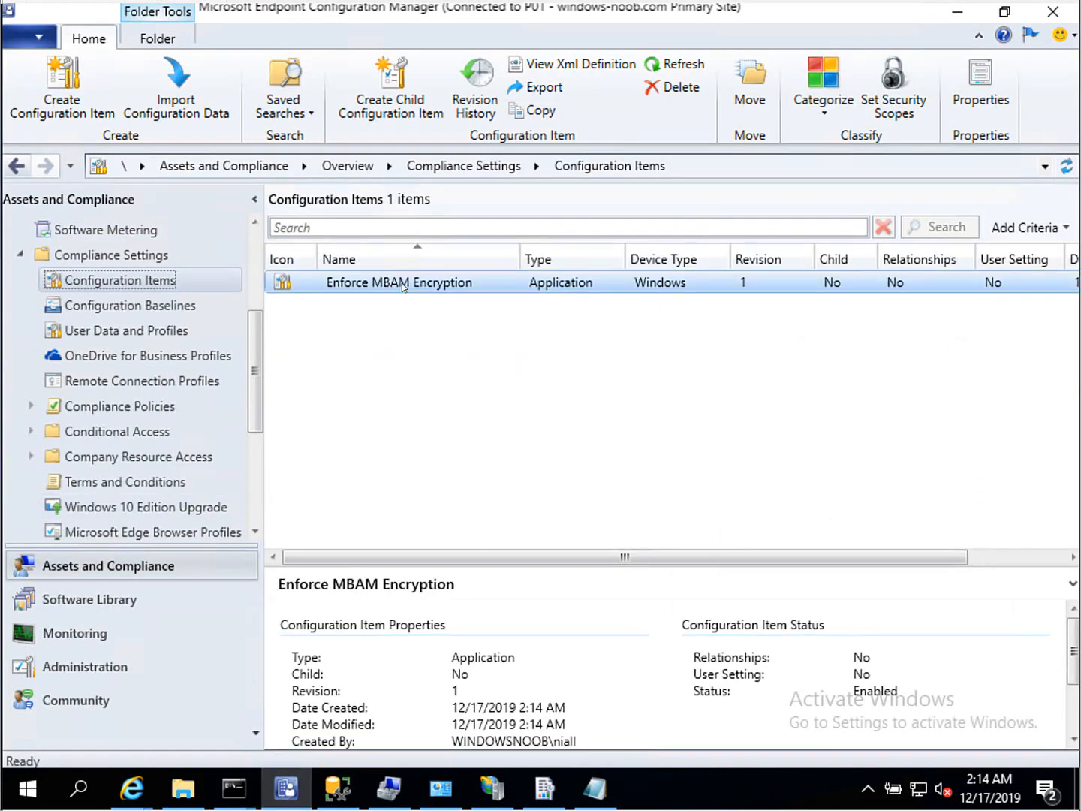
pyautogui.click(136, 306)
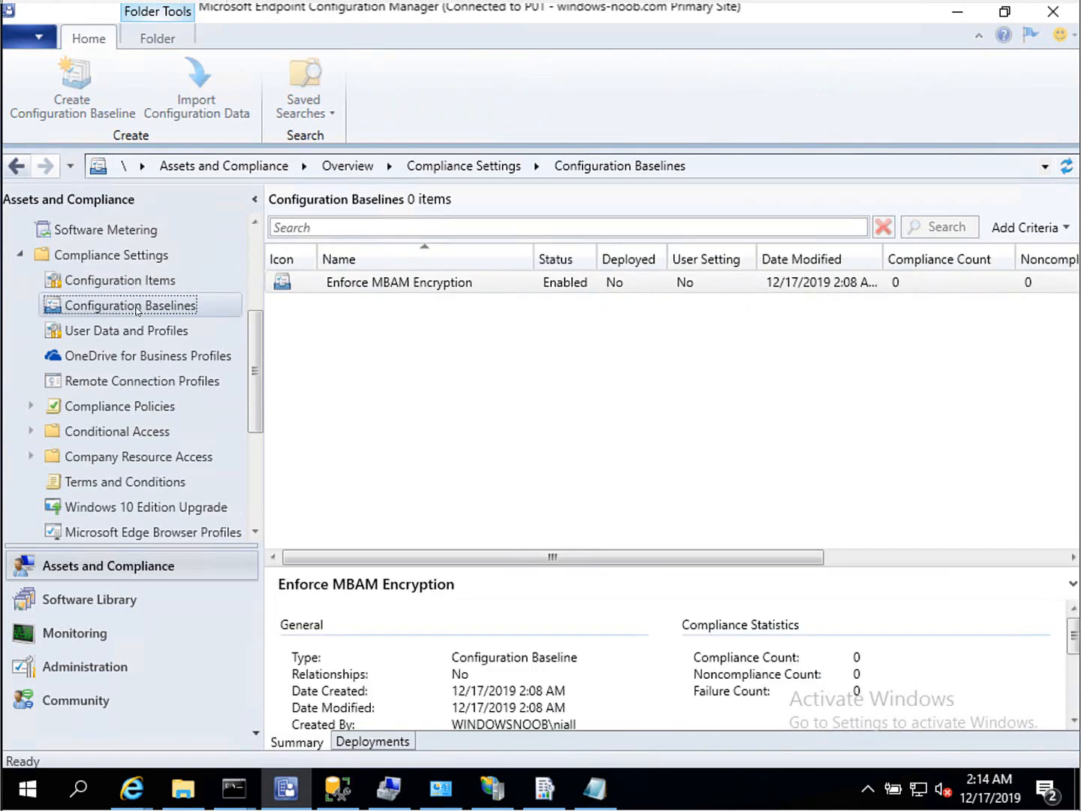
pyautogui.click(392, 284)
pyautogui.rightClick(390, 285)
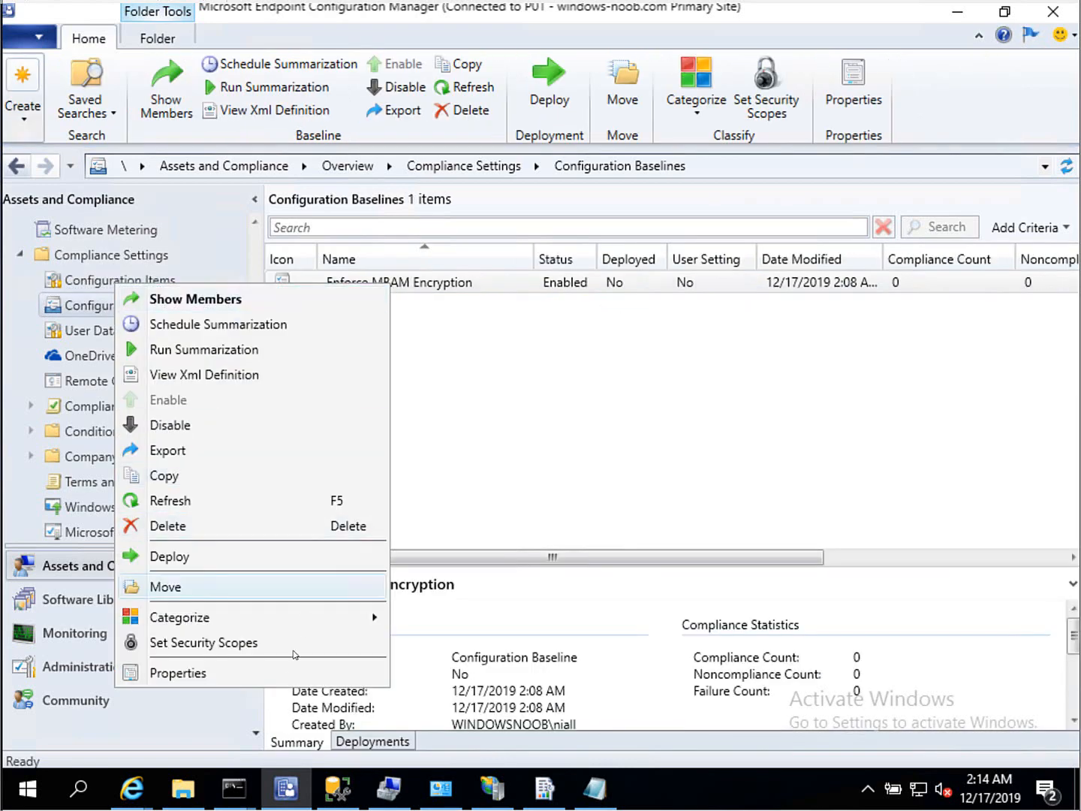
pyautogui.click(297, 673)
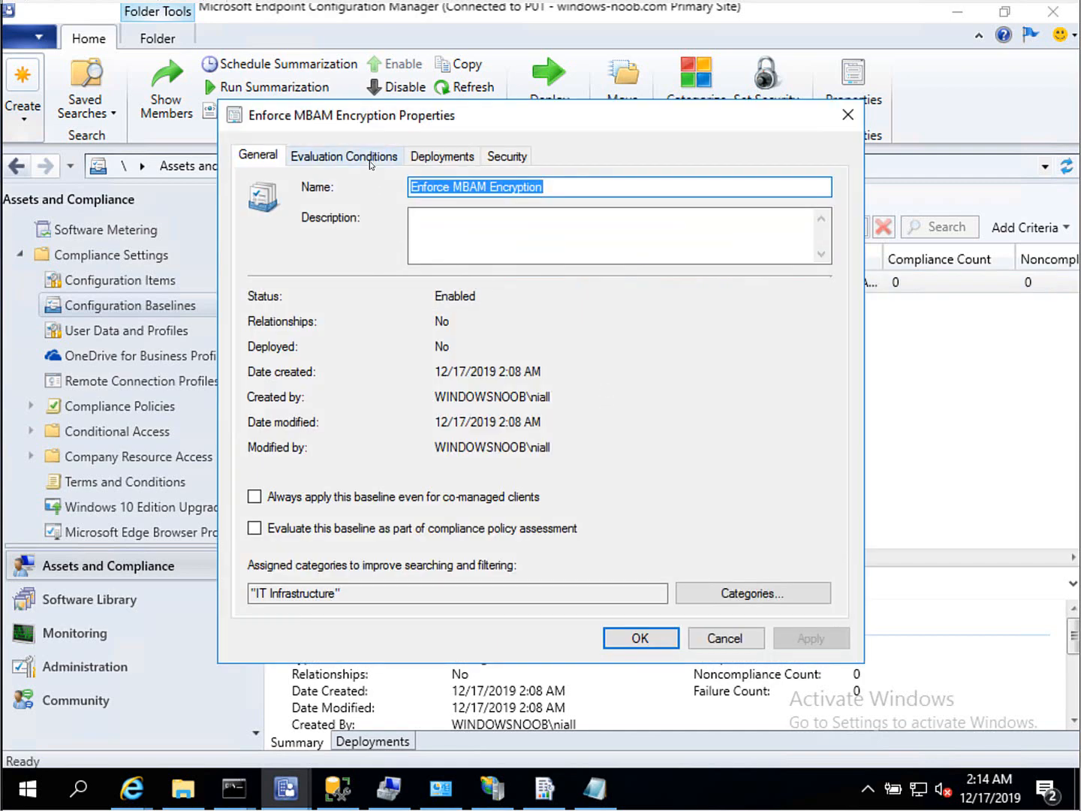
pyautogui.click(370, 160)
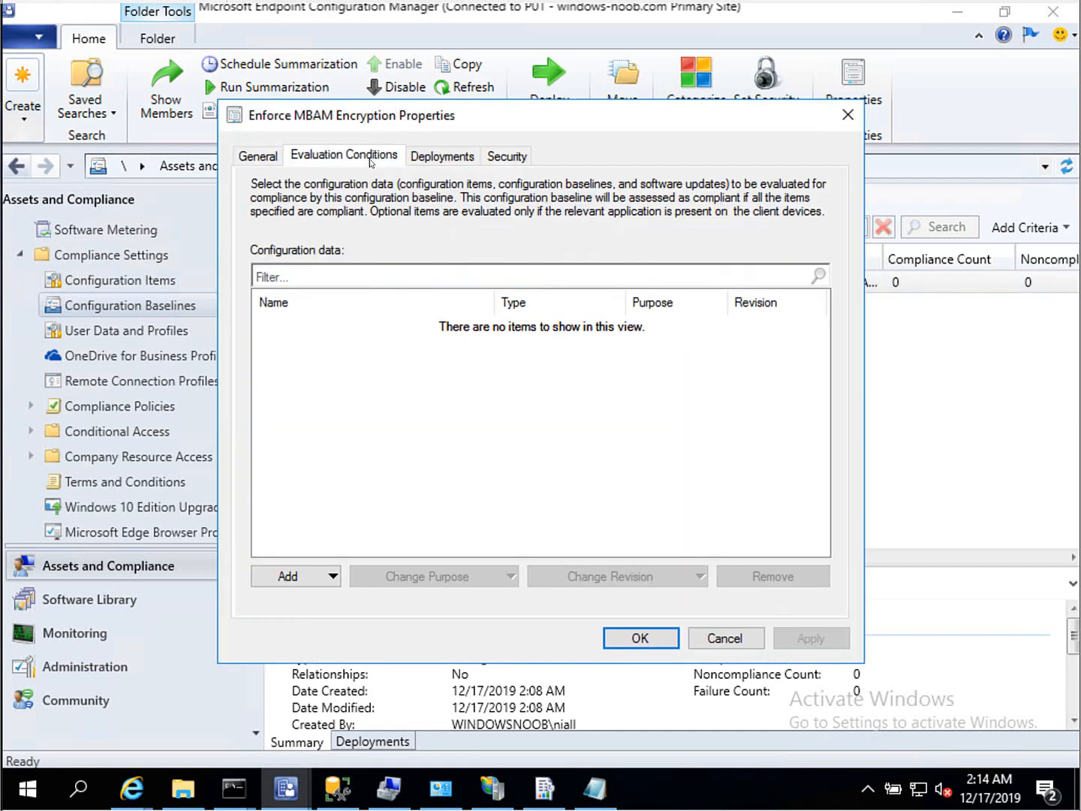
# - Add the Enforce MBAM Encryption configuration item to the baseline's evaluation conditions and save the baseline
pyautogui.click(312, 578)
pyautogui.click(314, 601)
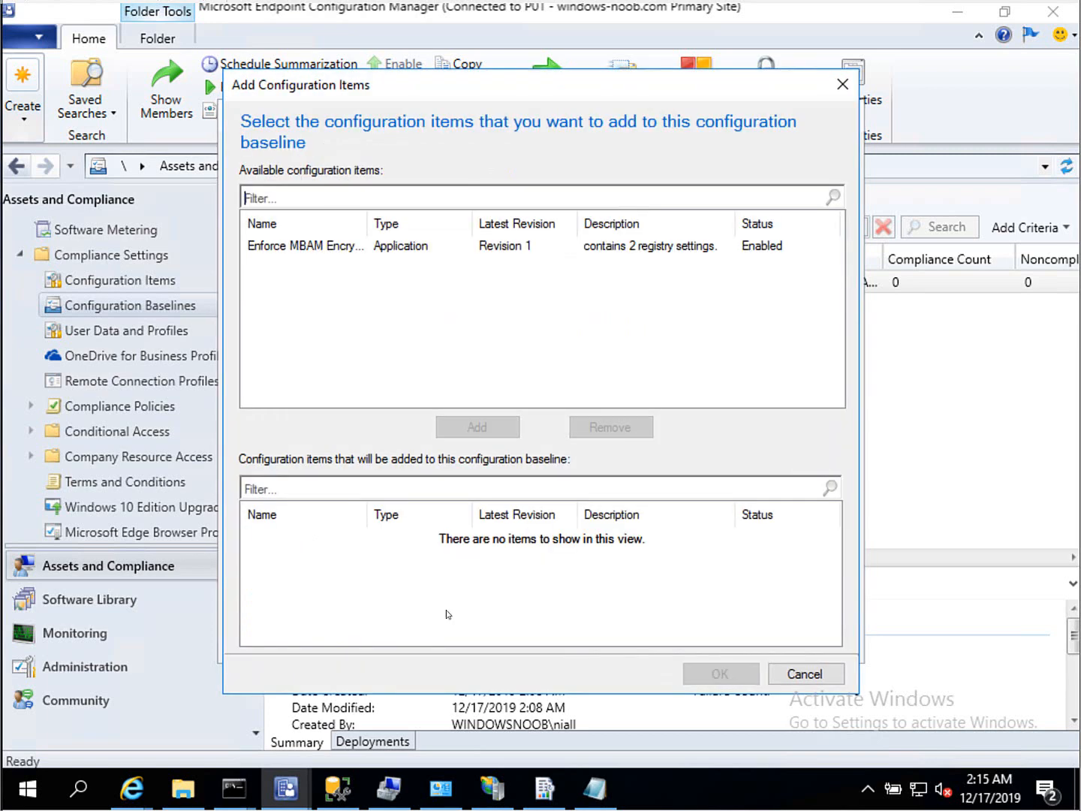
pyautogui.click(344, 247)
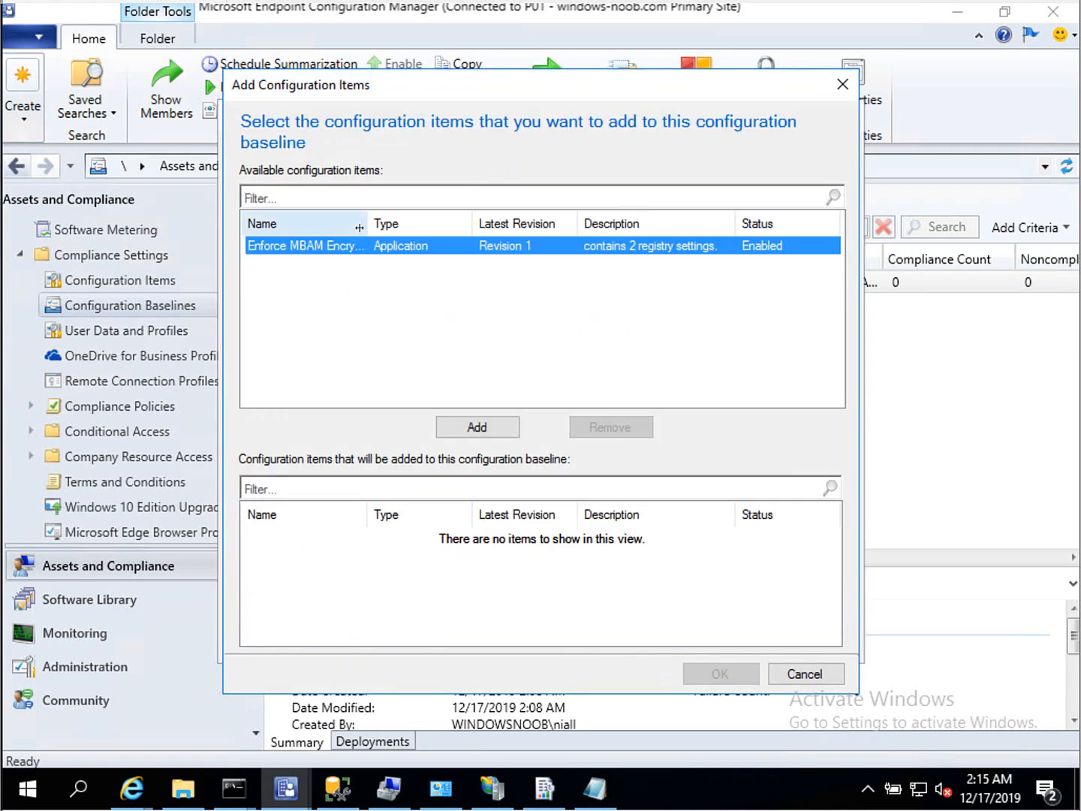
pyautogui.moveTo(368, 223); pyautogui.dragTo(434, 221)
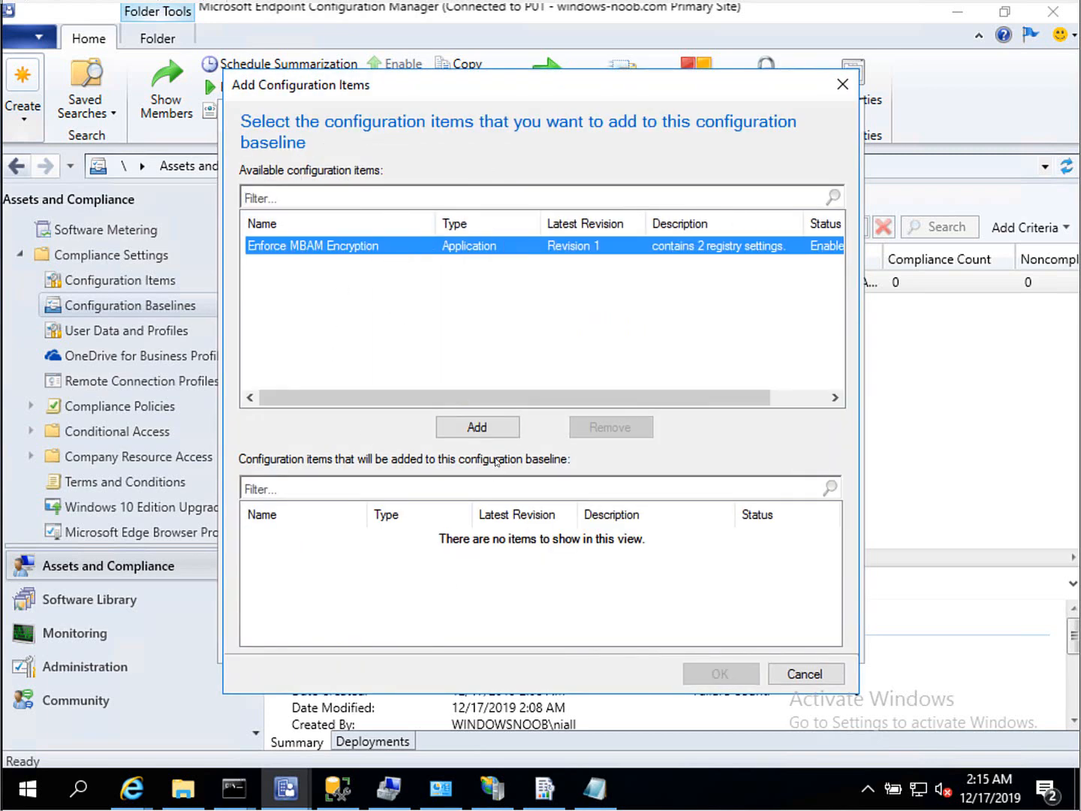
pyautogui.click(477, 428)
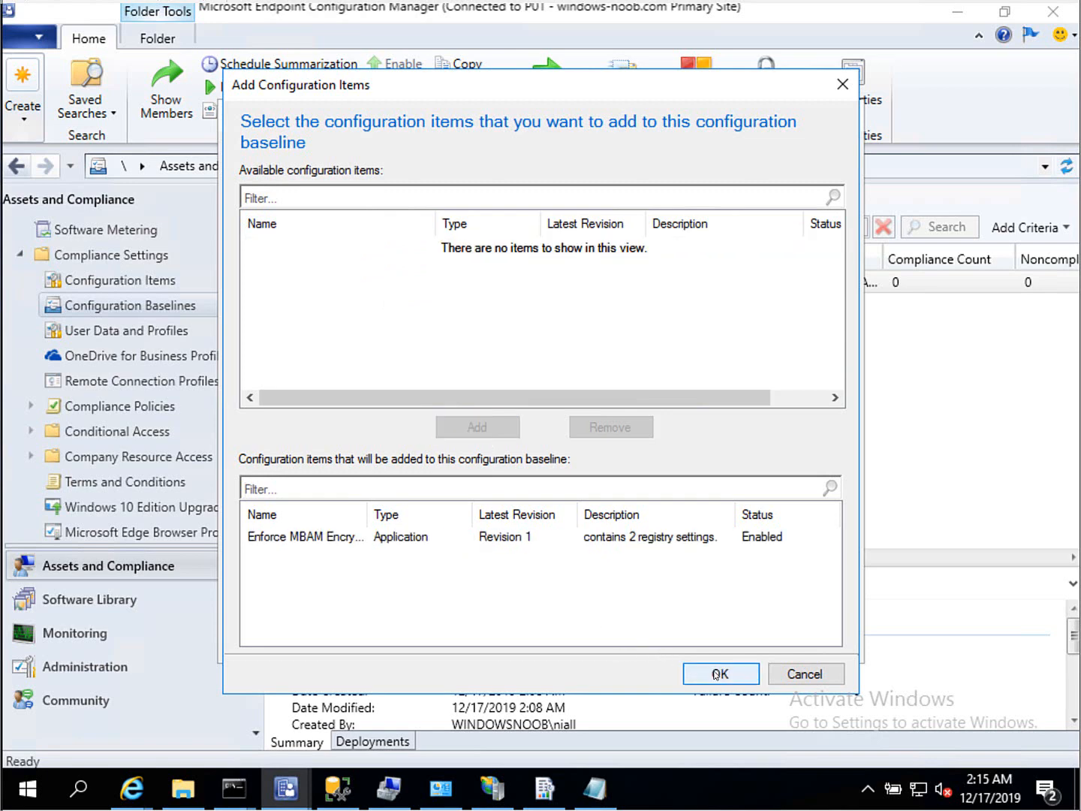
pyautogui.click(691, 675)
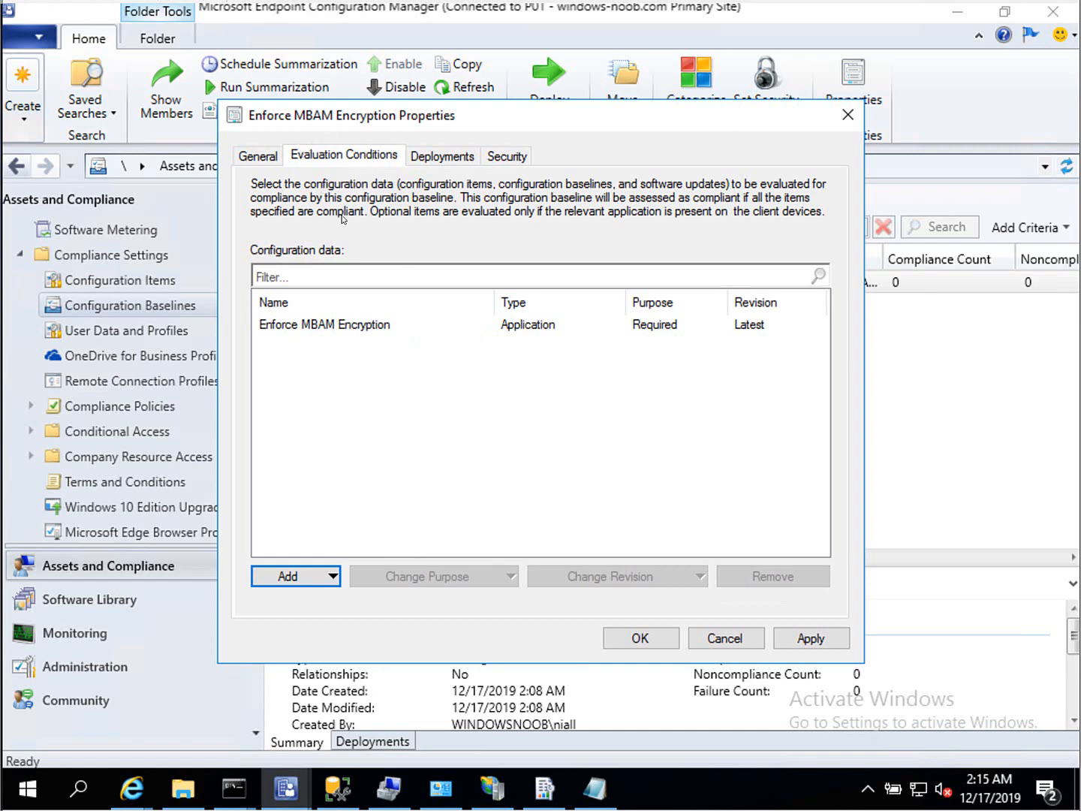
pyautogui.click(800, 637)
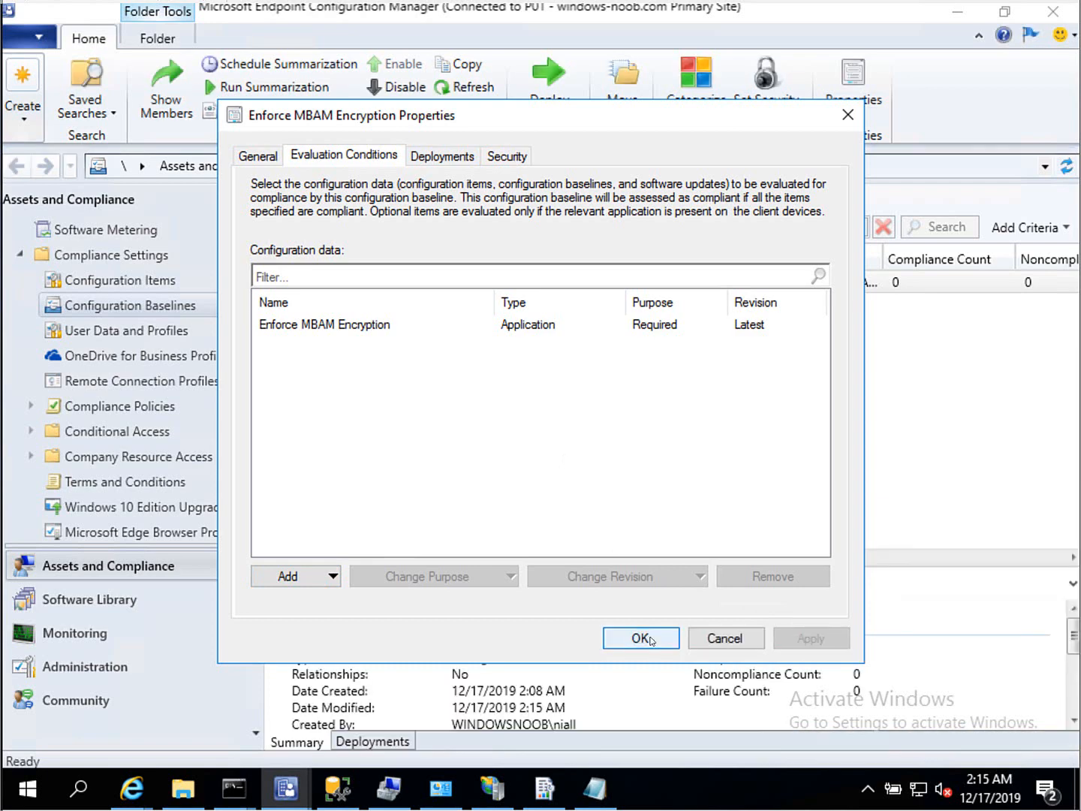
pyautogui.click(635, 637)
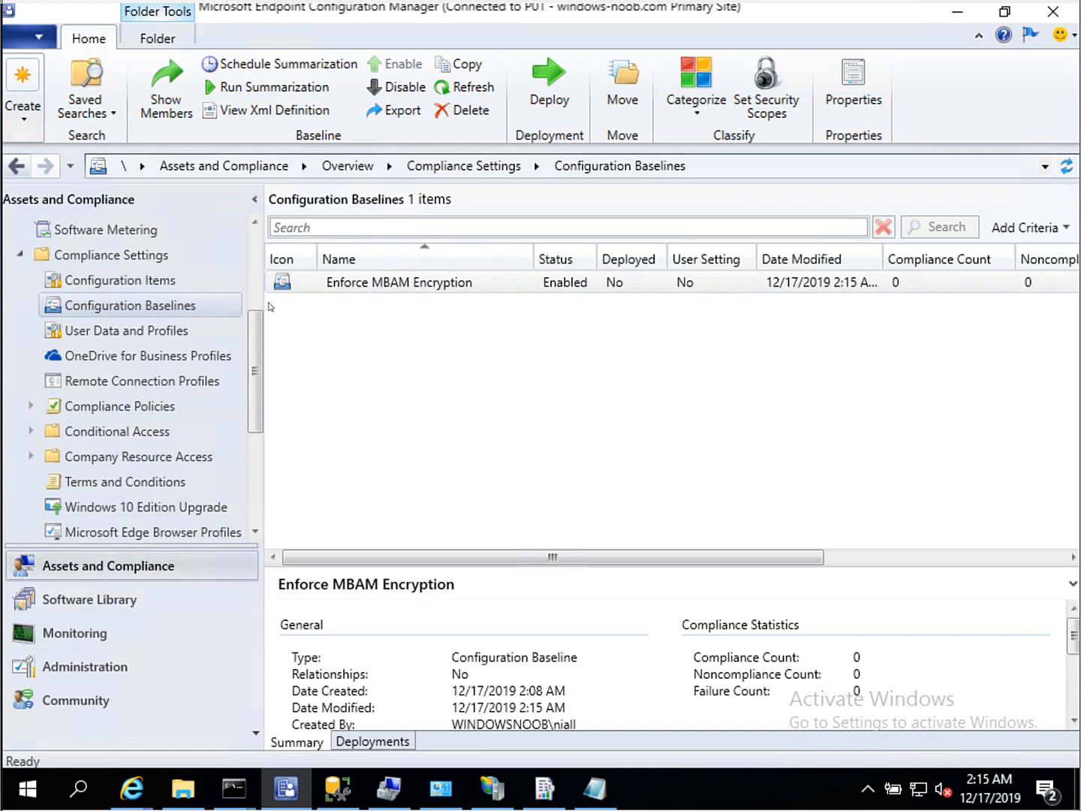
# - Start a new device collection and name it Enforce MBAM Encryption
pyautogui.click(256, 238)
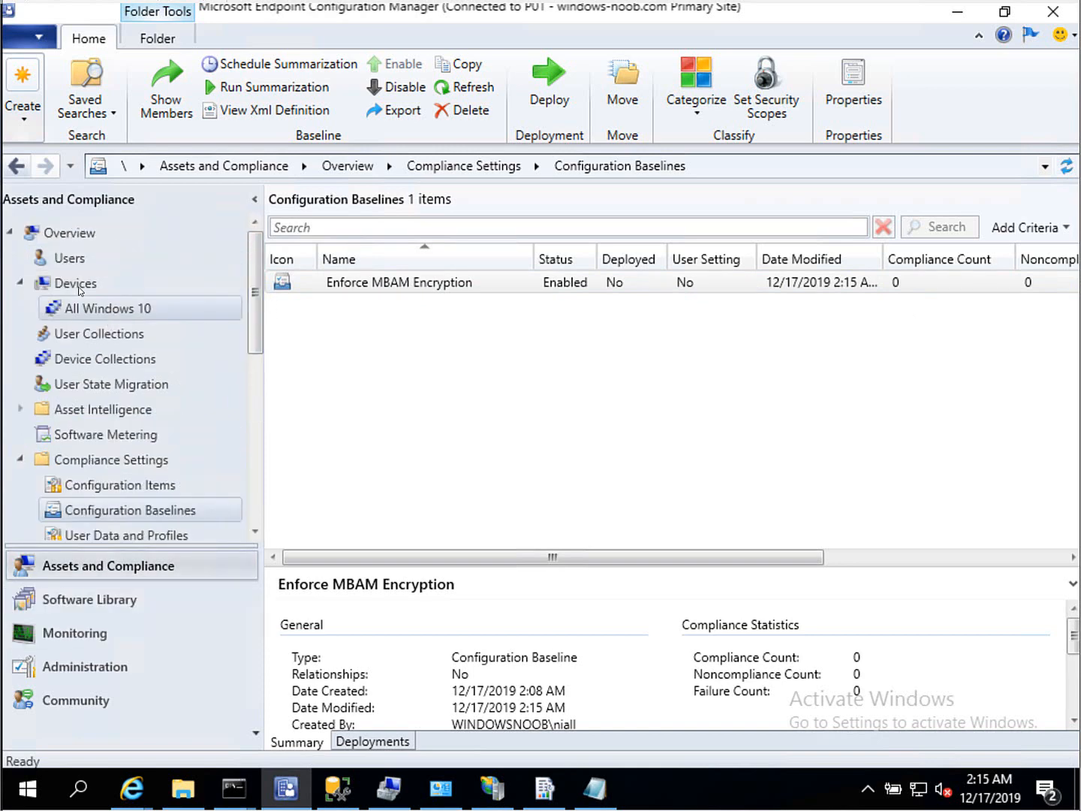
pyautogui.click(133, 361)
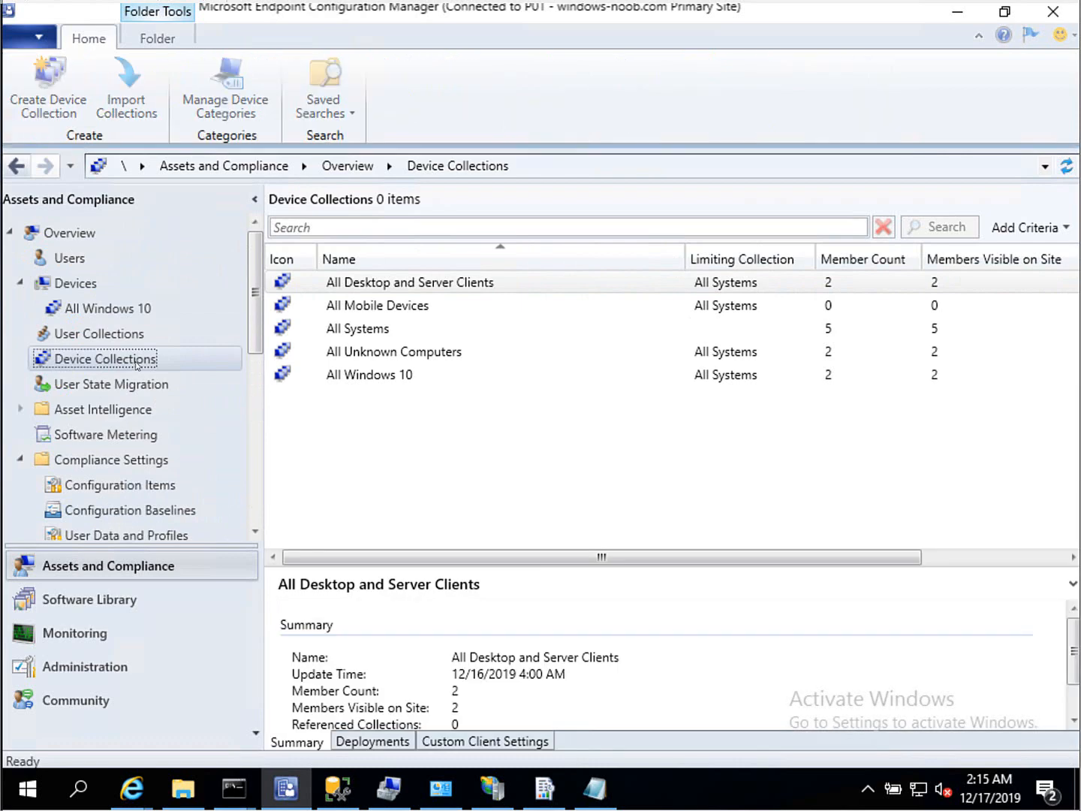
pyautogui.rightClick(135, 362)
pyautogui.click(184, 376)
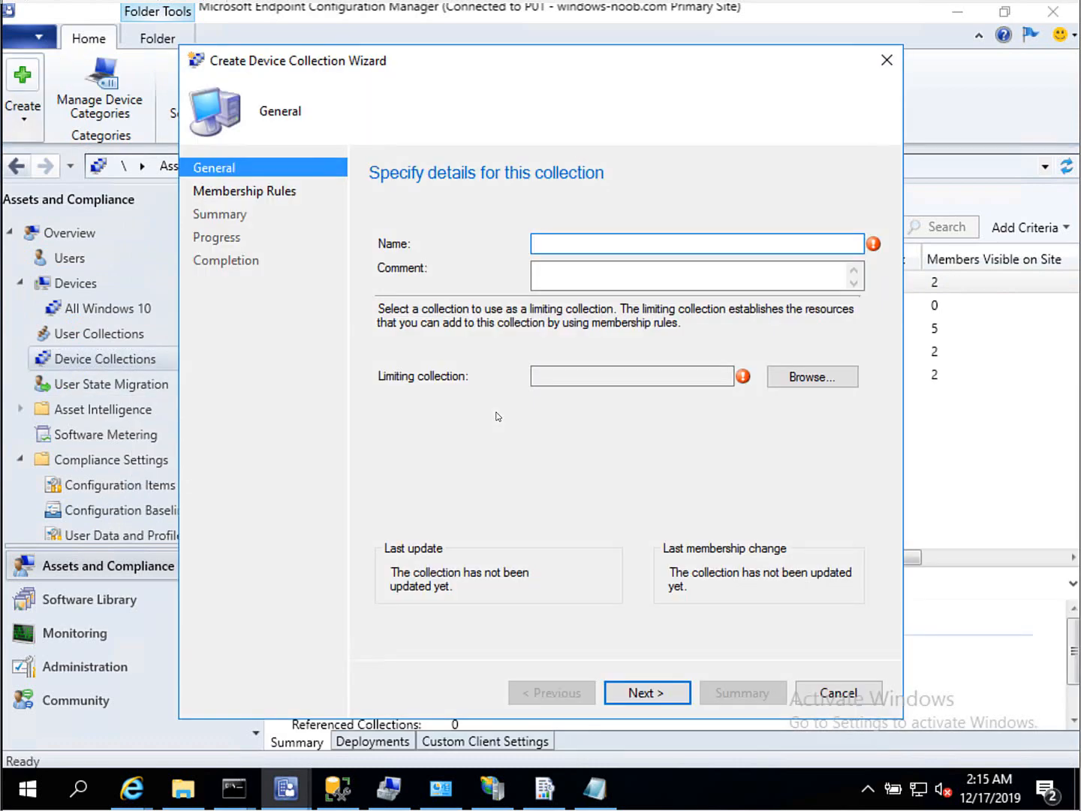
pyautogui.write('Enforce MBAM')
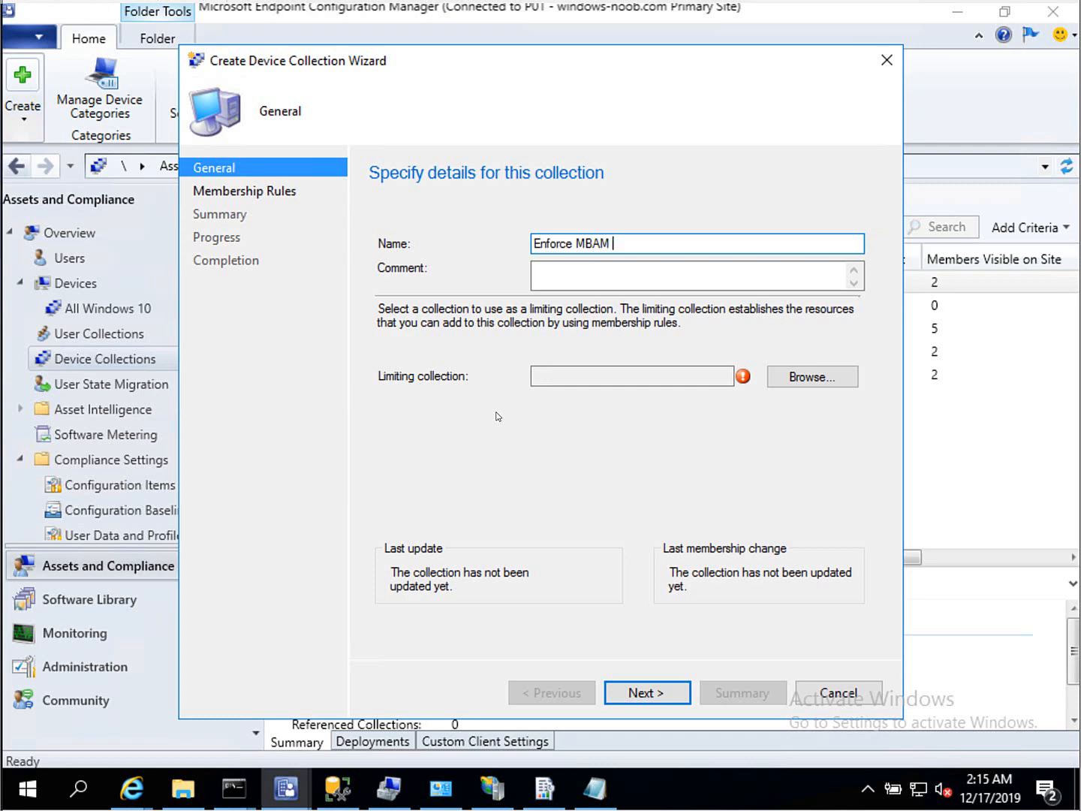
pyautogui.write(' Encryption')
# - Use All Windows 10 as the limiting collection and create the device collection without any membership rules
pyautogui.click(820, 386)
pyautogui.click(526, 308)
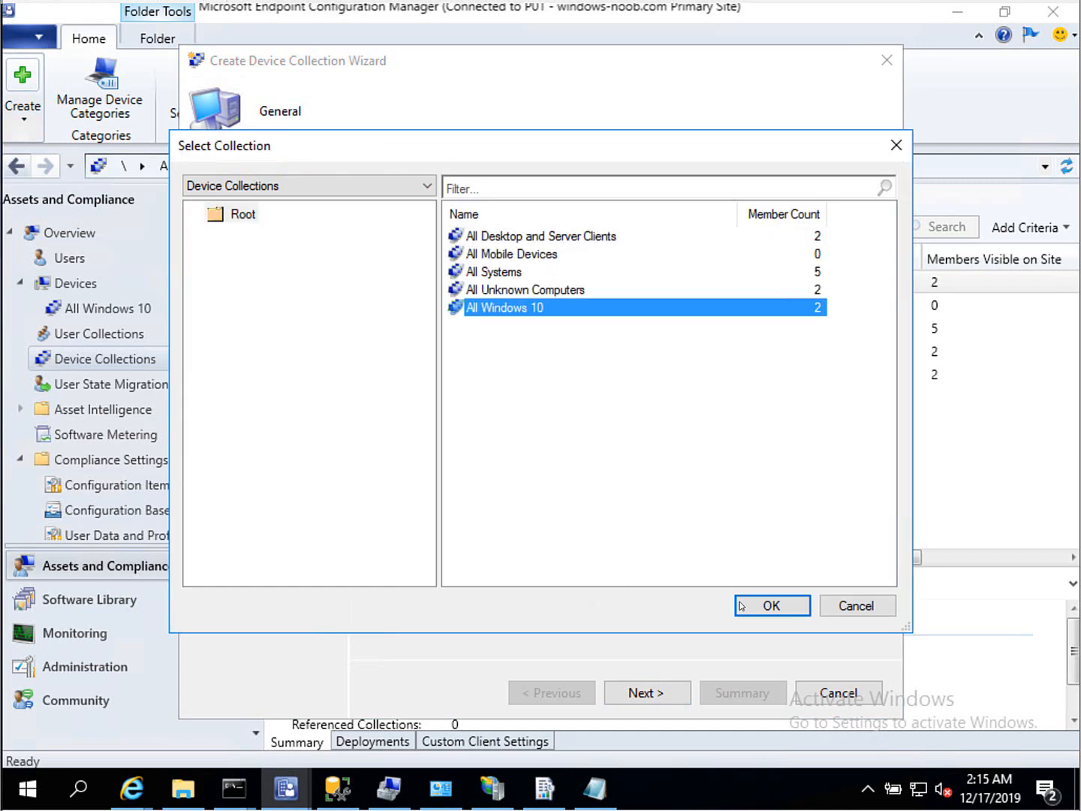
pyautogui.click(772, 605)
pyautogui.click(648, 693)
pyautogui.click(650, 694)
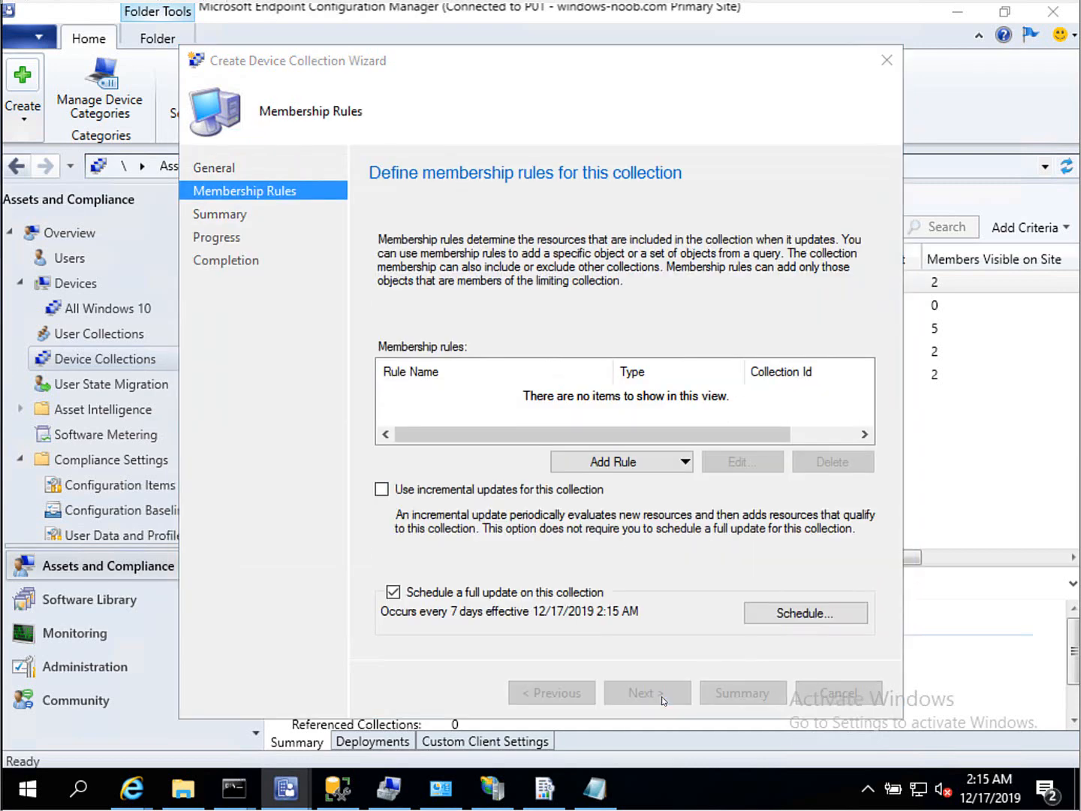
pyautogui.click(635, 479)
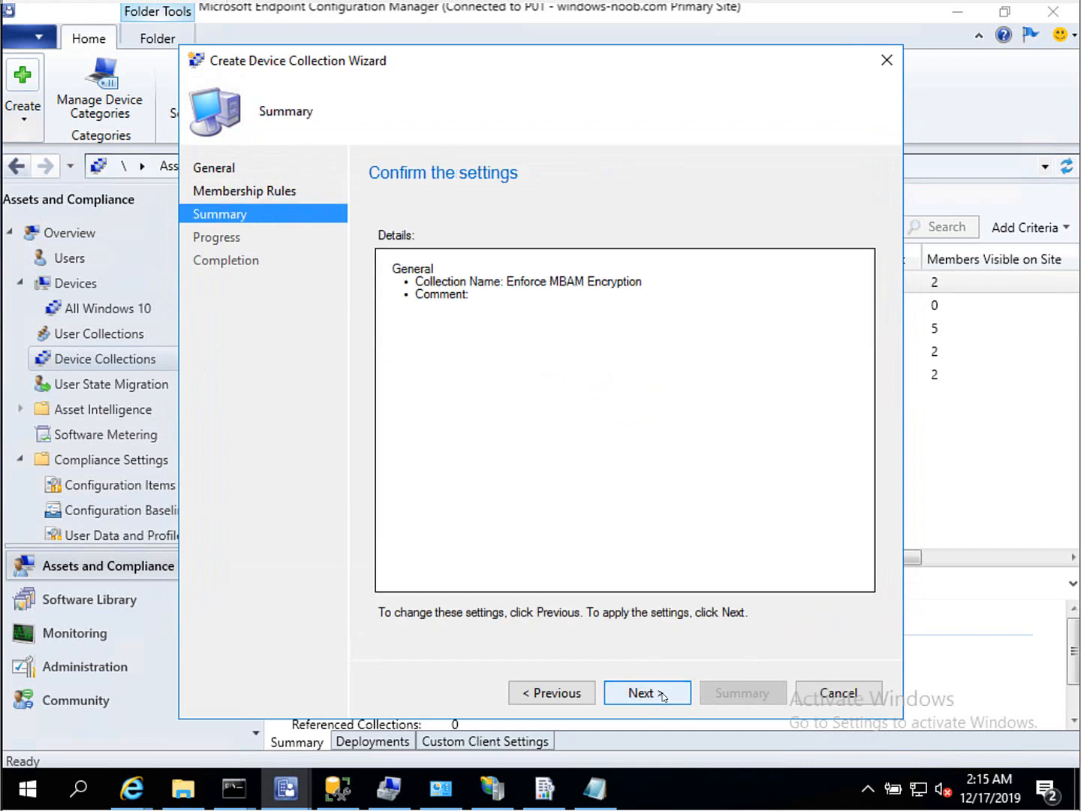
pyautogui.click(651, 691)
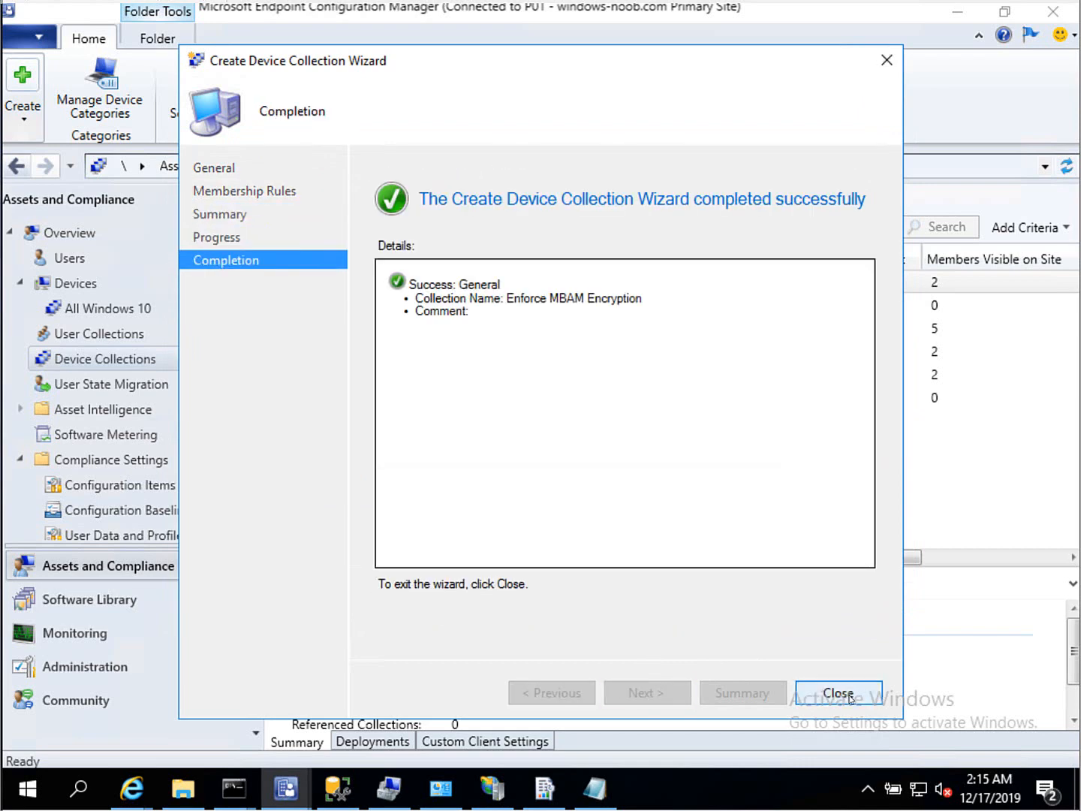
# - Finish creating the collection, start deploying the Enforce MBAM Encryption baseline, and enable remediation of noncompliant rules when supported
pyautogui.click(849, 695)
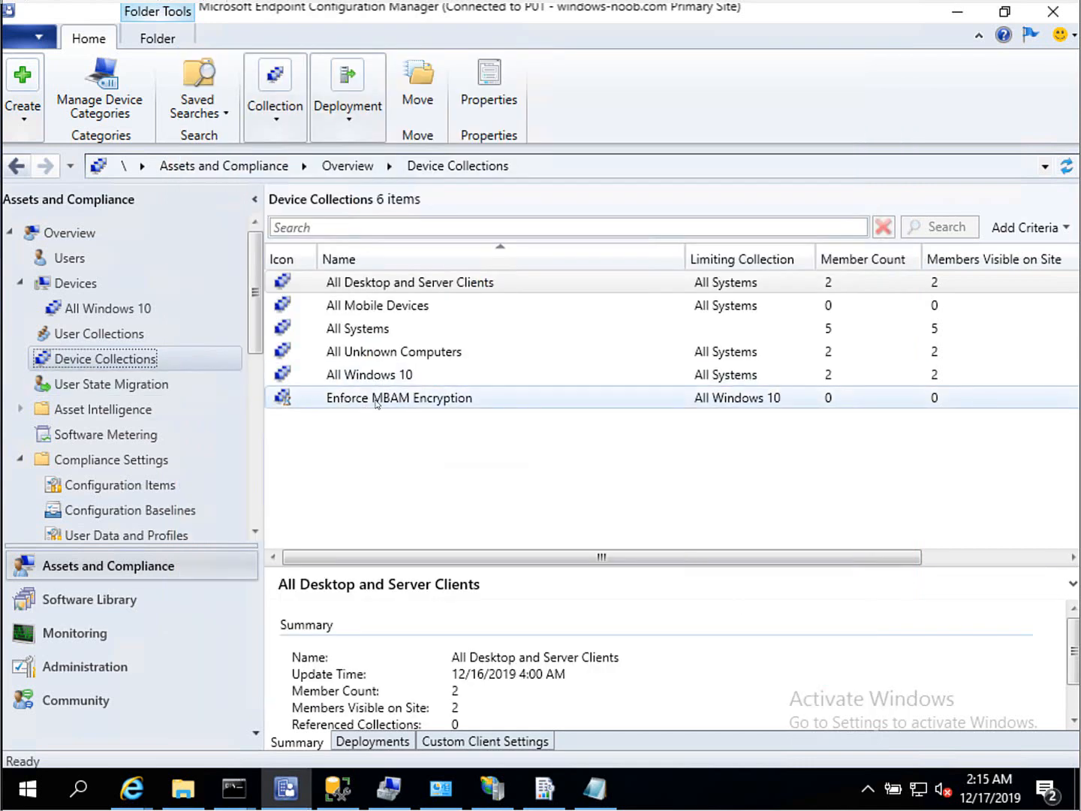
pyautogui.click(167, 514)
pyautogui.rightClick(338, 287)
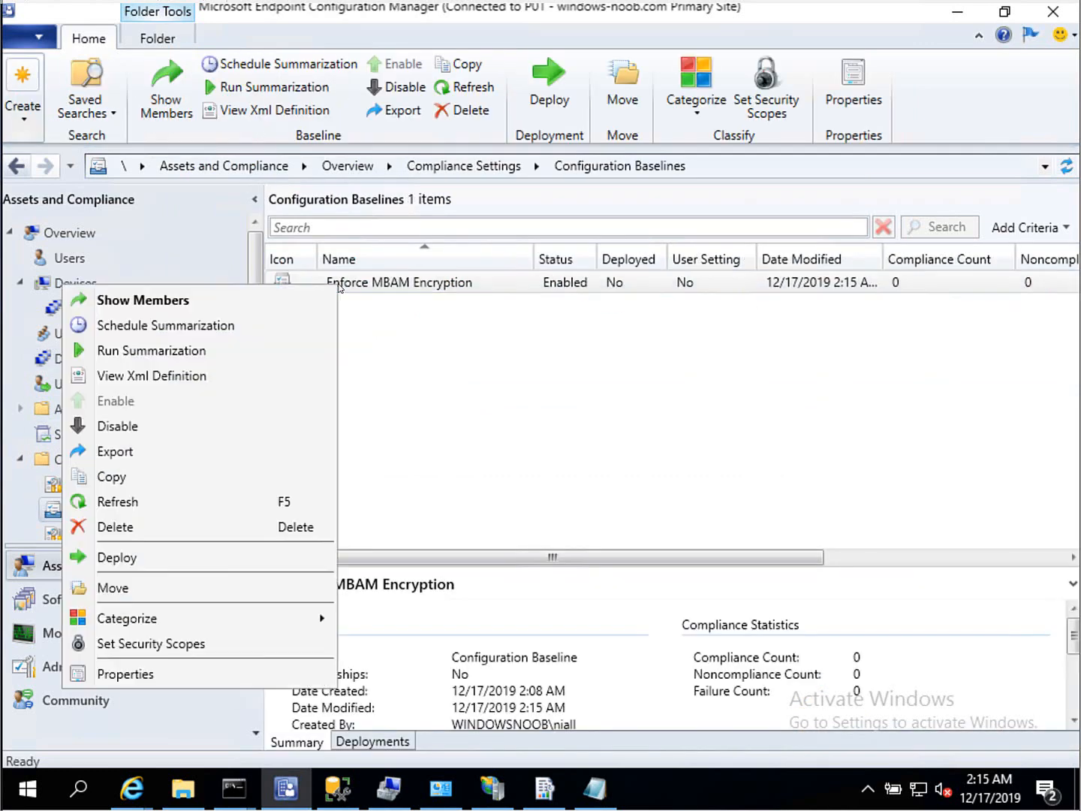
pyautogui.click(161, 557)
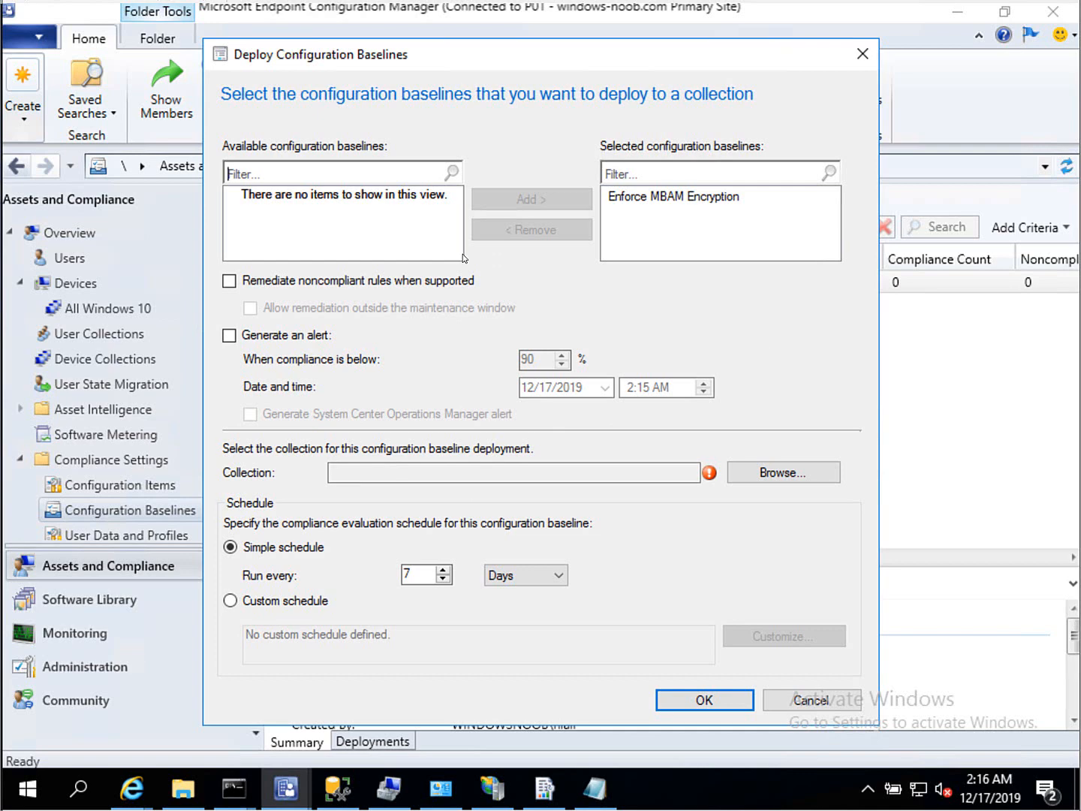
pyautogui.click(699, 199)
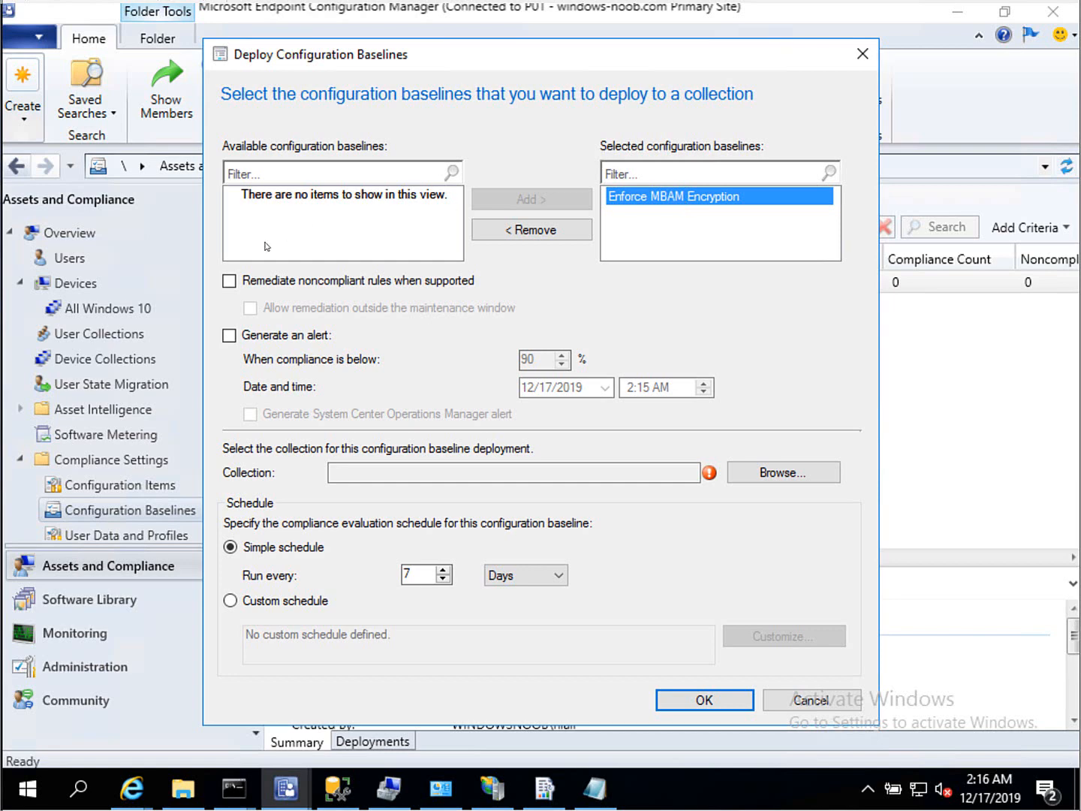
pyautogui.click(229, 282)
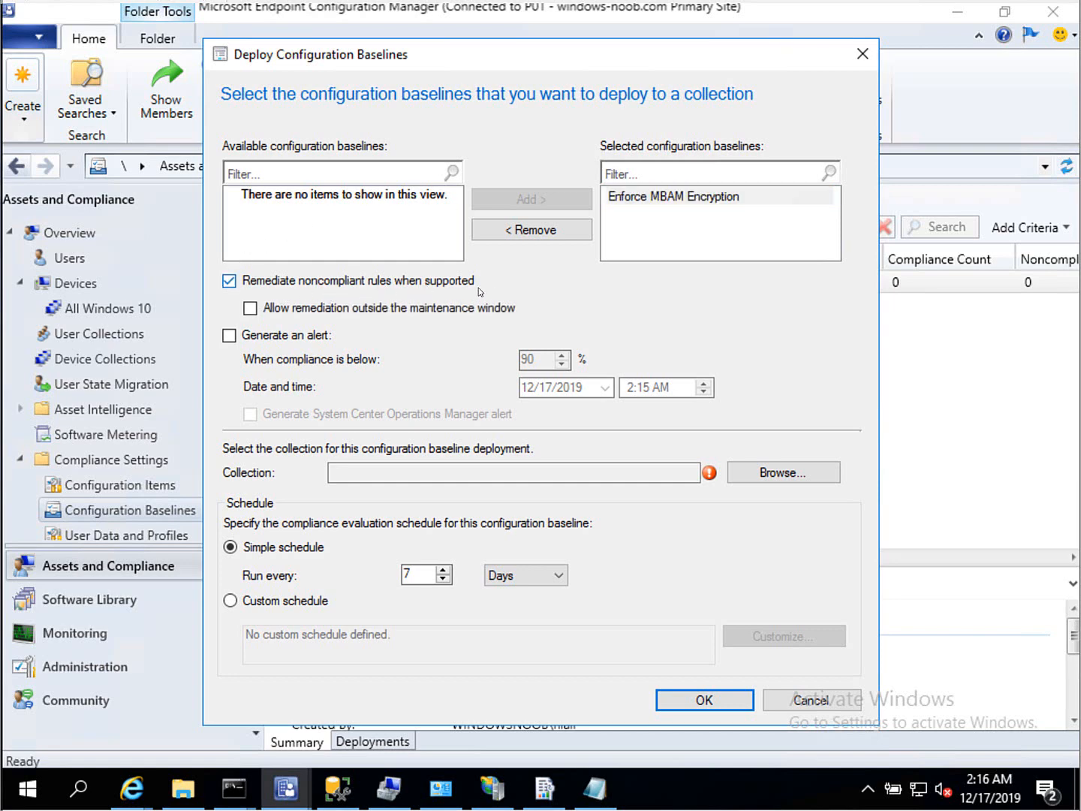
# - Target the baseline deployment at the Enforce MBAM Encryption device collection
pyautogui.click(797, 478)
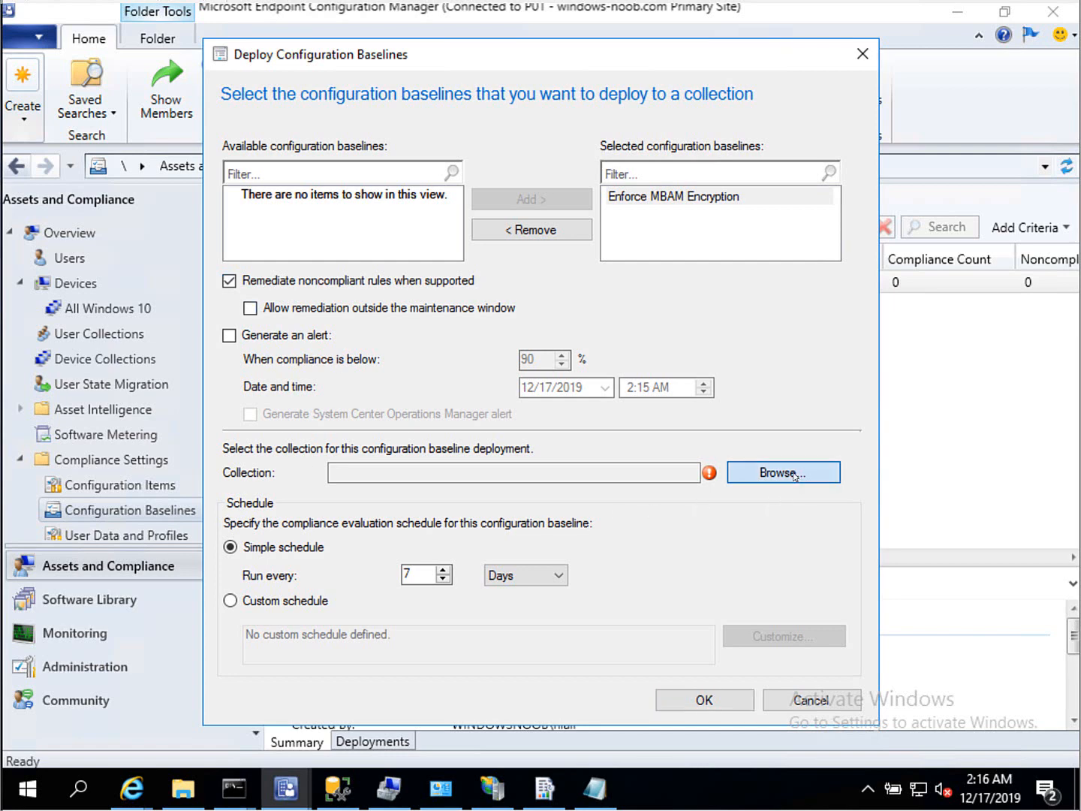
pyautogui.click(319, 190)
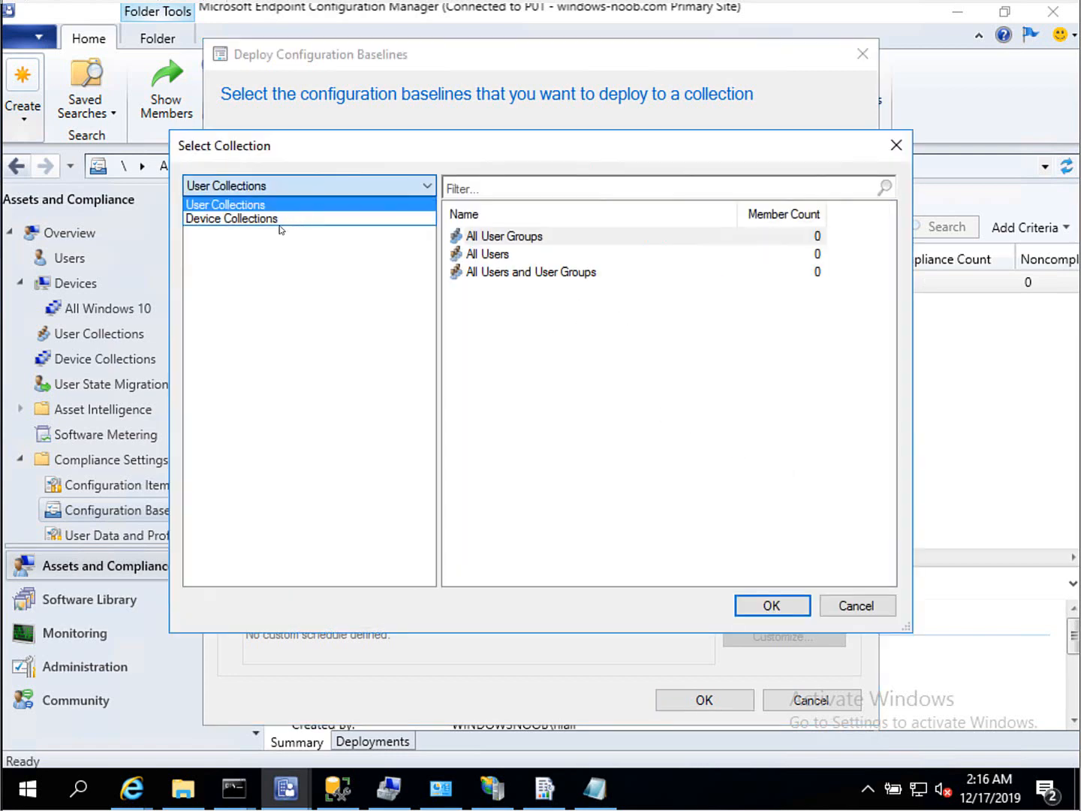
pyautogui.click(284, 220)
pyautogui.click(501, 325)
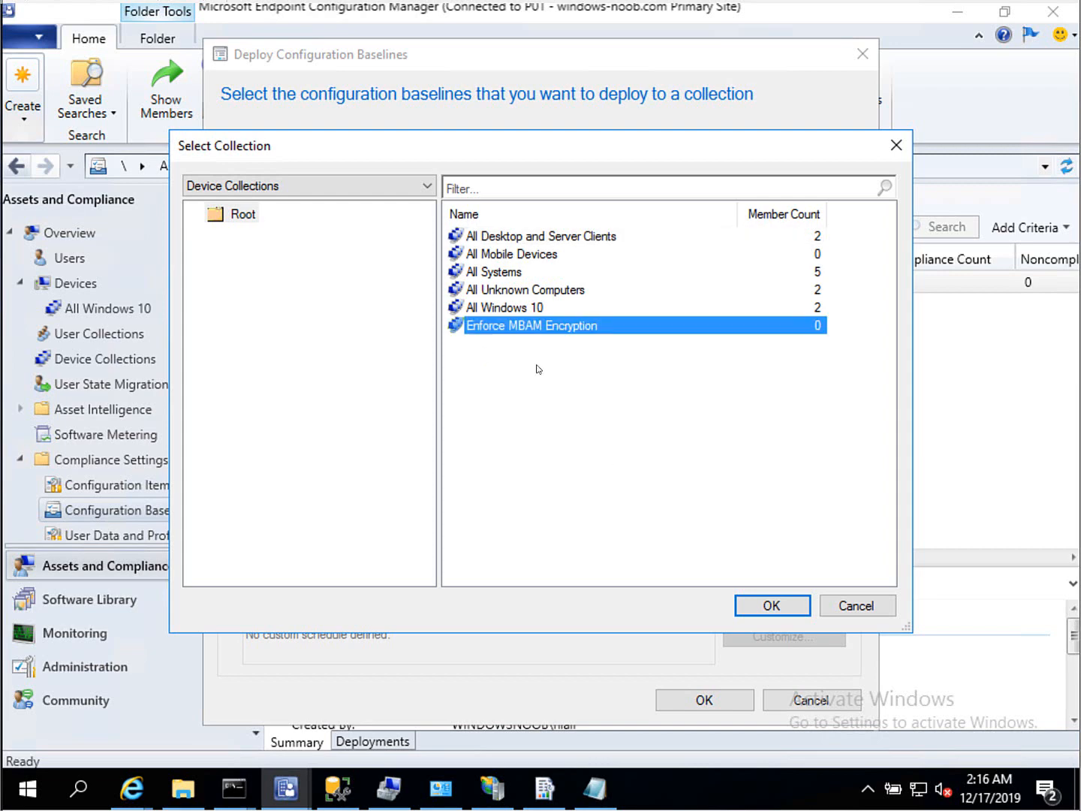
pyautogui.click(762, 605)
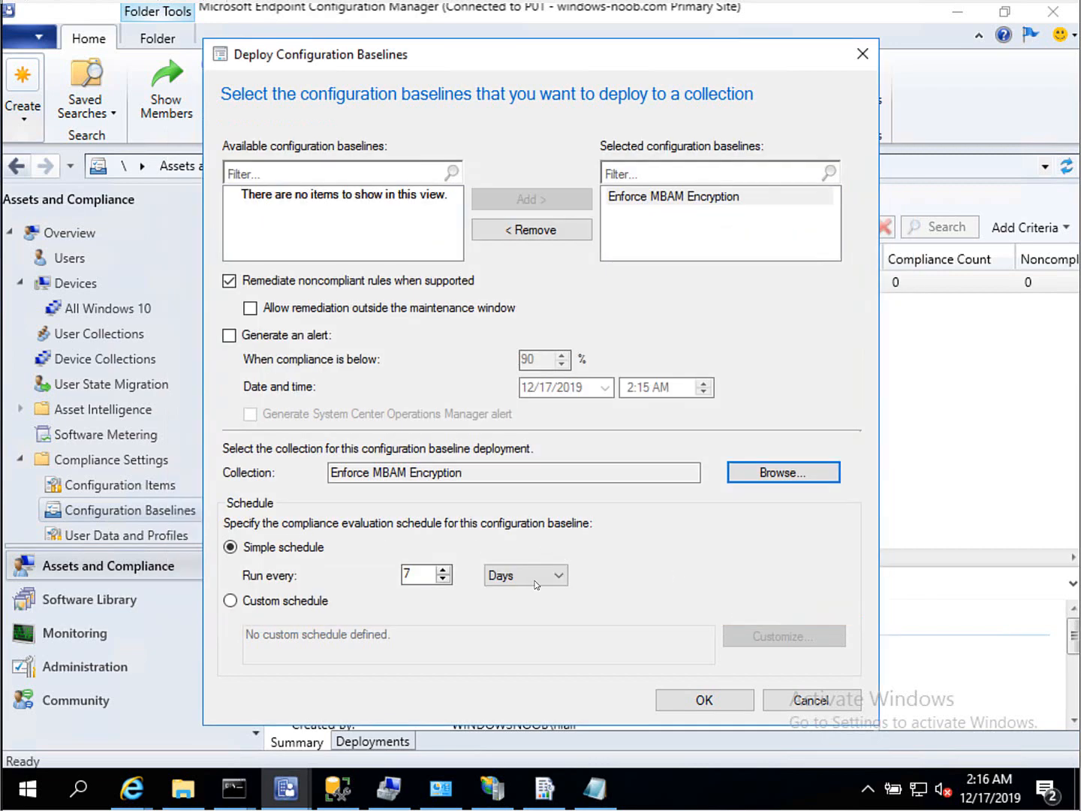
# - Set the simple evaluation schedule's interval to 1, choose its time unit, and confirm the baseline deployment
pyautogui.click(418, 574)
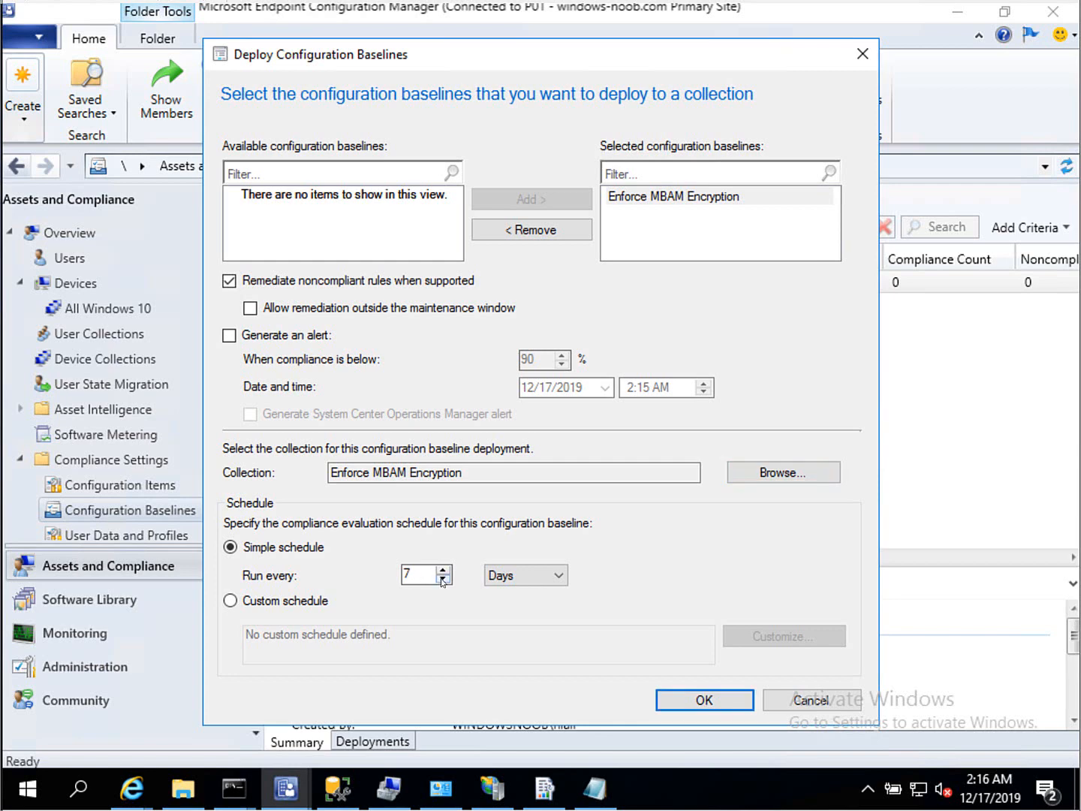
pyautogui.click(442, 579)
pyautogui.click(442, 580)
pyautogui.click(442, 580)
pyautogui.click(442, 579)
pyautogui.click(442, 579)
pyautogui.click(442, 580)
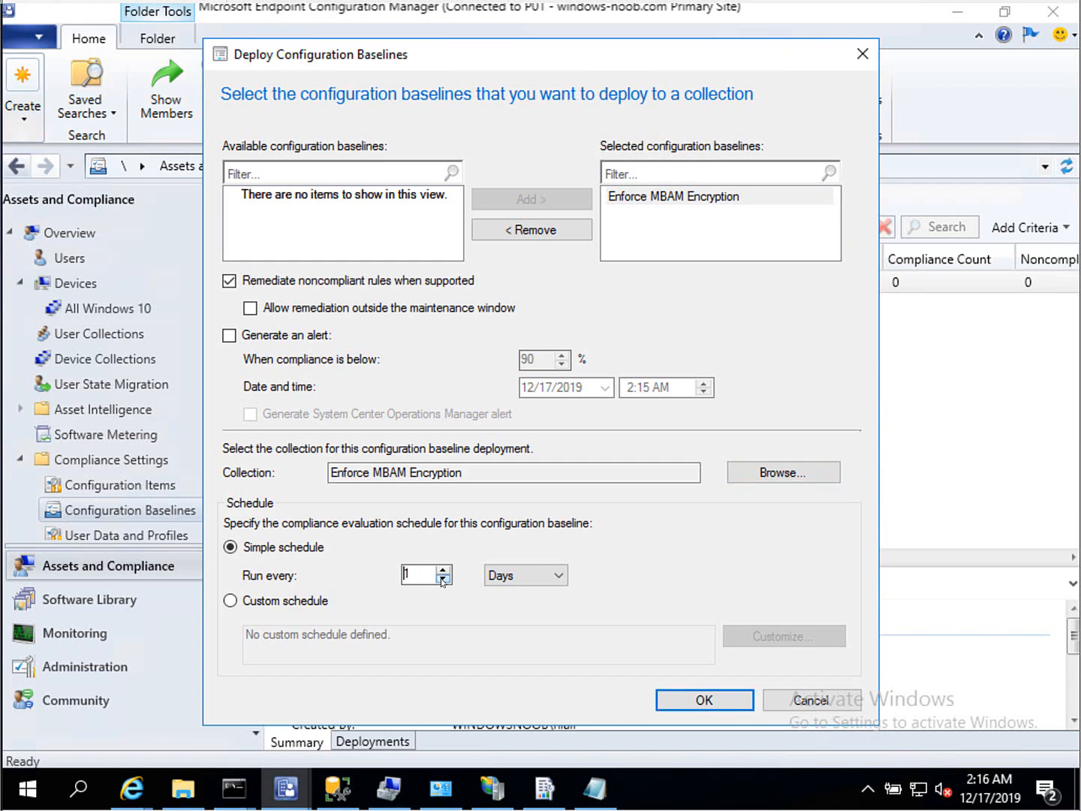
pyautogui.click(556, 575)
pyautogui.click(530, 591)
pyautogui.click(715, 702)
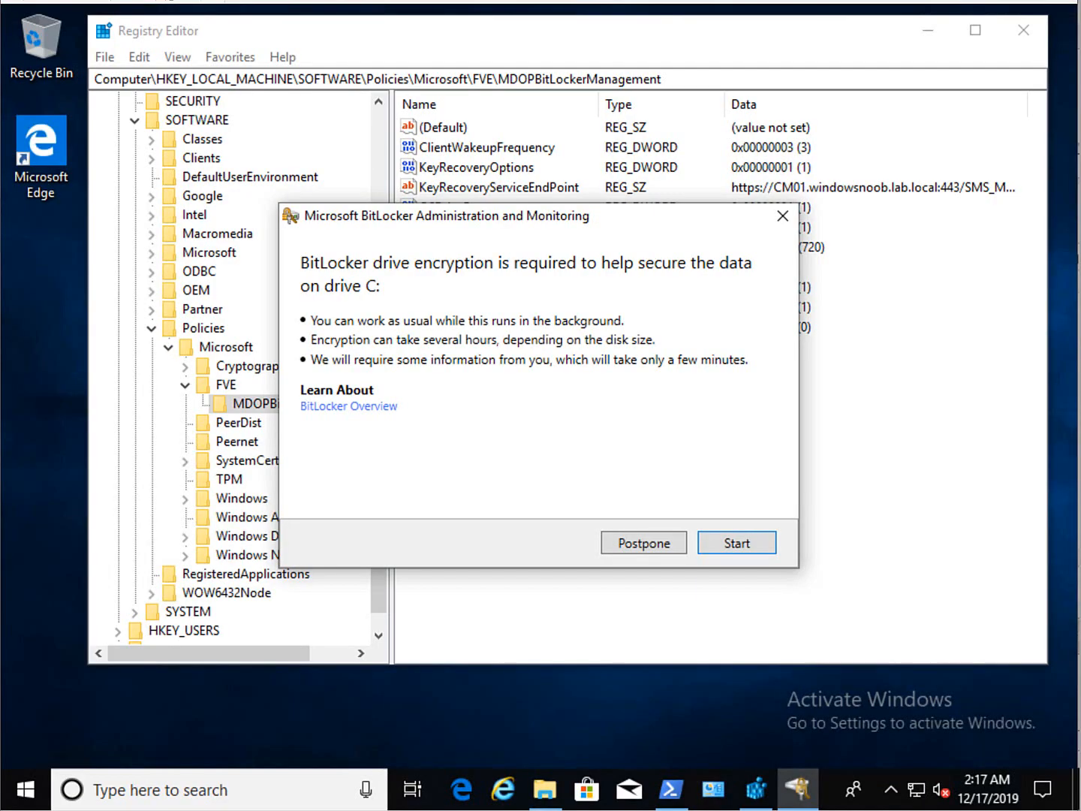
# - On the Windows 10 client, open System and Security in Control Panel and postpone the BitLocker encryption prompt
pyautogui.moveTo(476, 218); pyautogui.dragTo(217, 408)
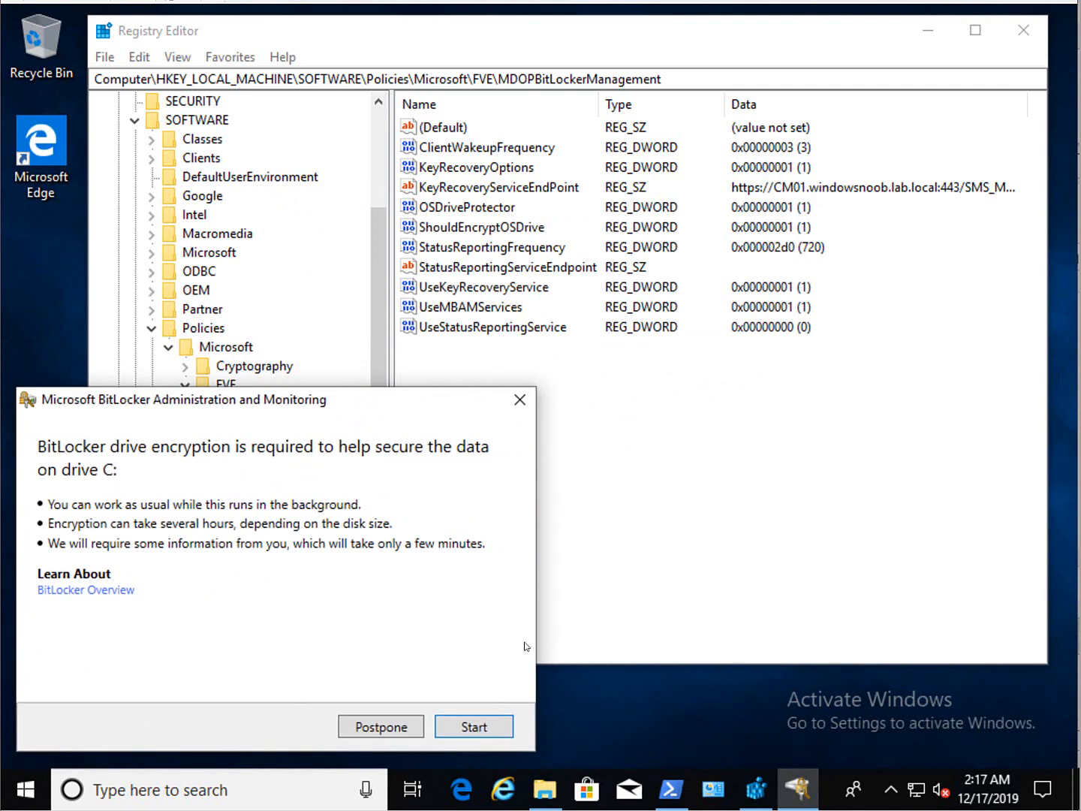
pyautogui.click(713, 788)
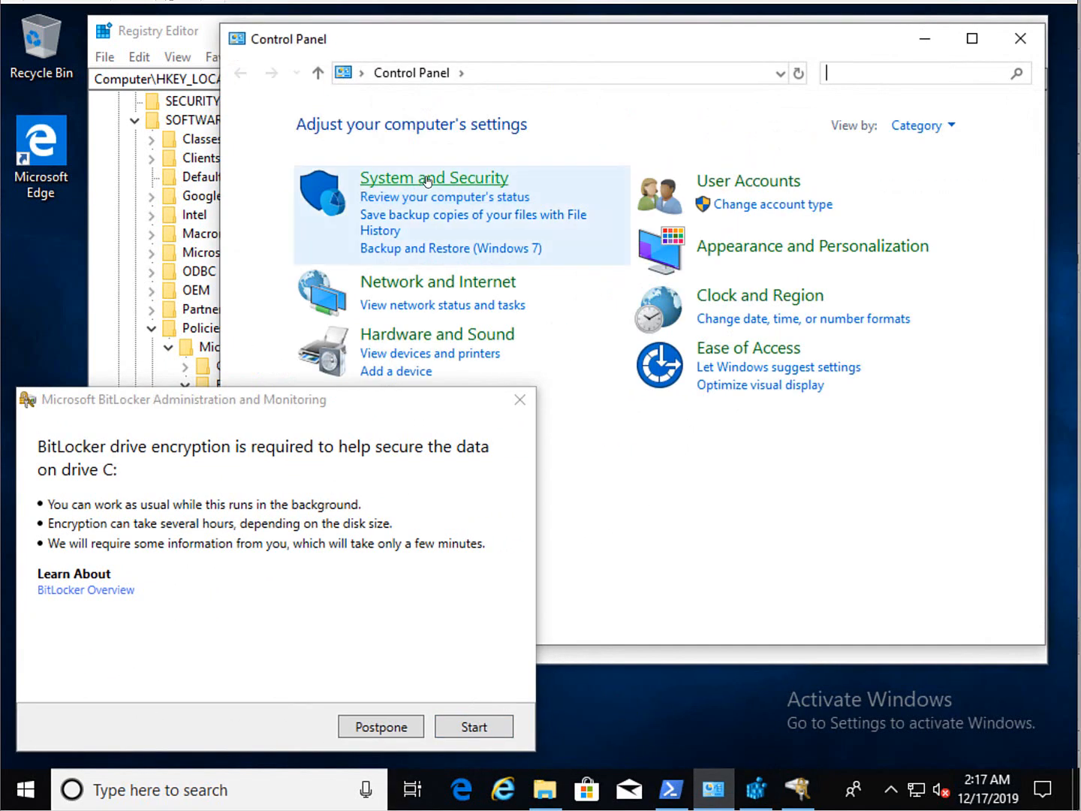
pyautogui.click(425, 176)
pyautogui.click(393, 727)
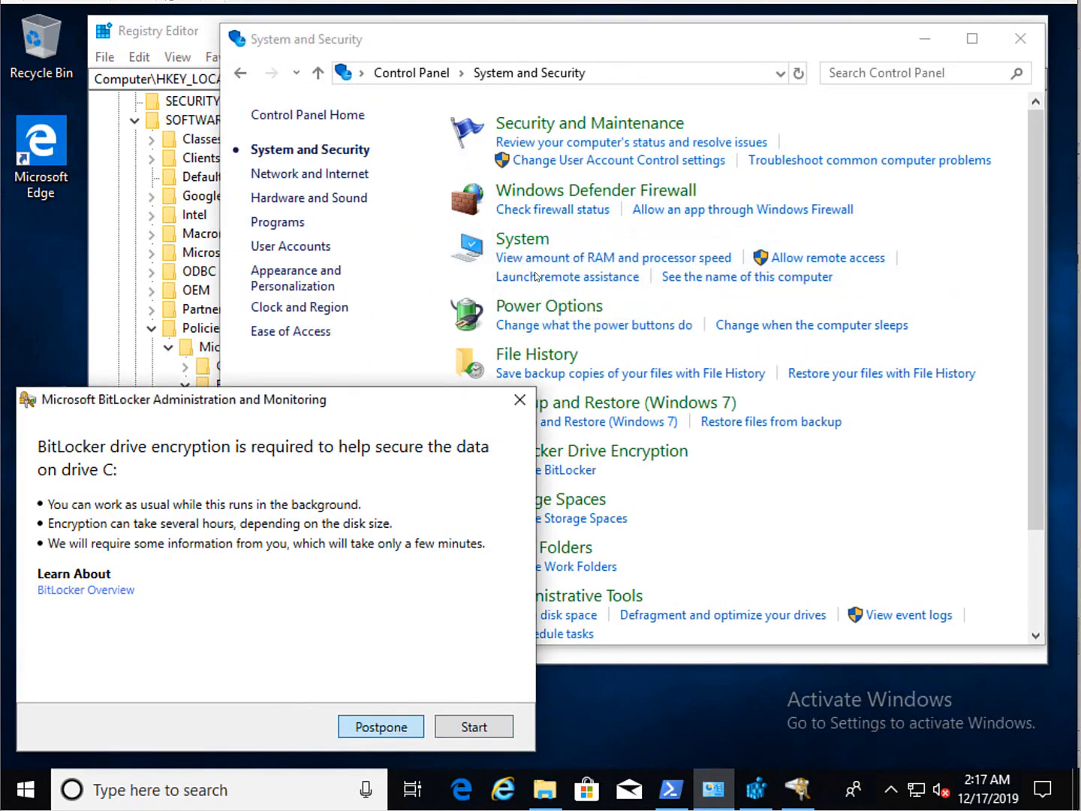
# - Open the Configuration Manager client properties and show the assigned configuration baselines with their full names readable
pyautogui.scroll(-2, 601, 481)
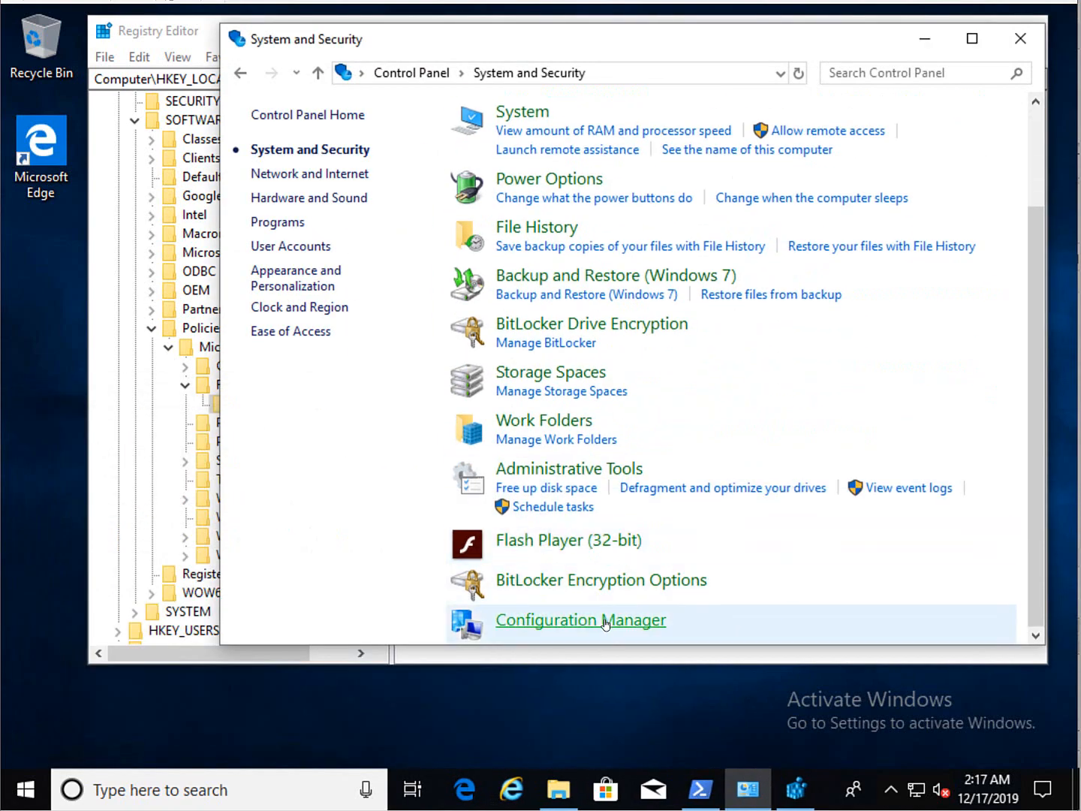
pyautogui.click(605, 623)
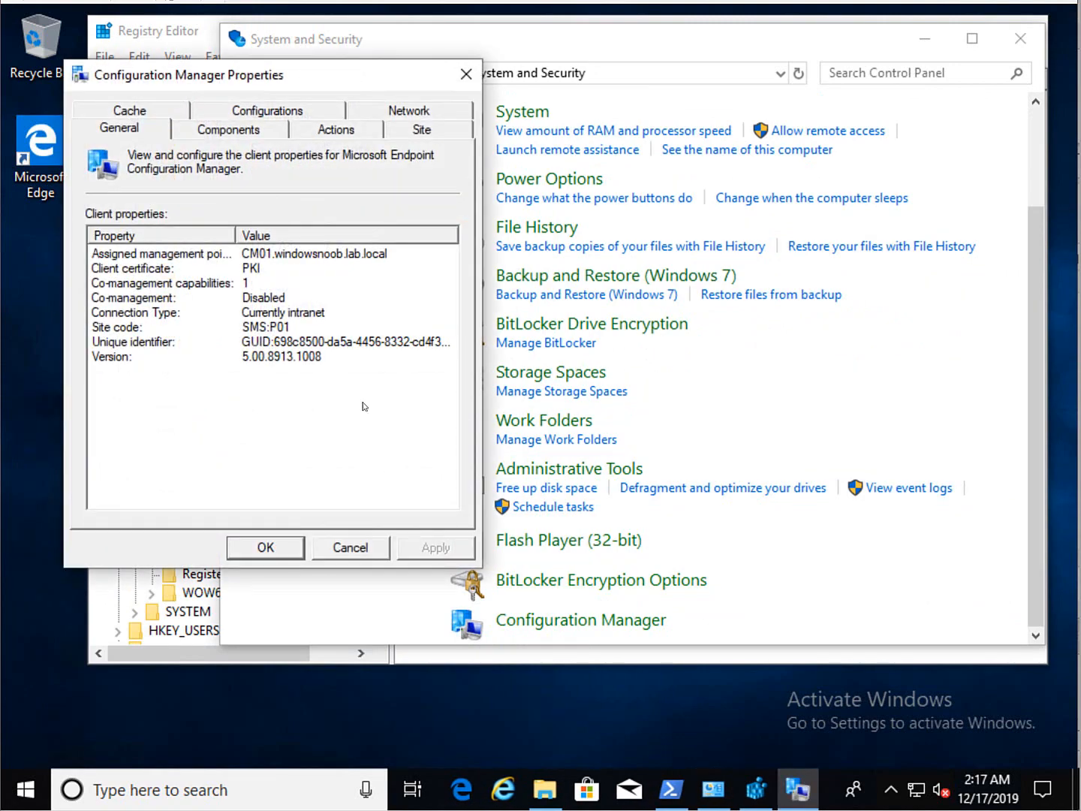
pyautogui.click(265, 114)
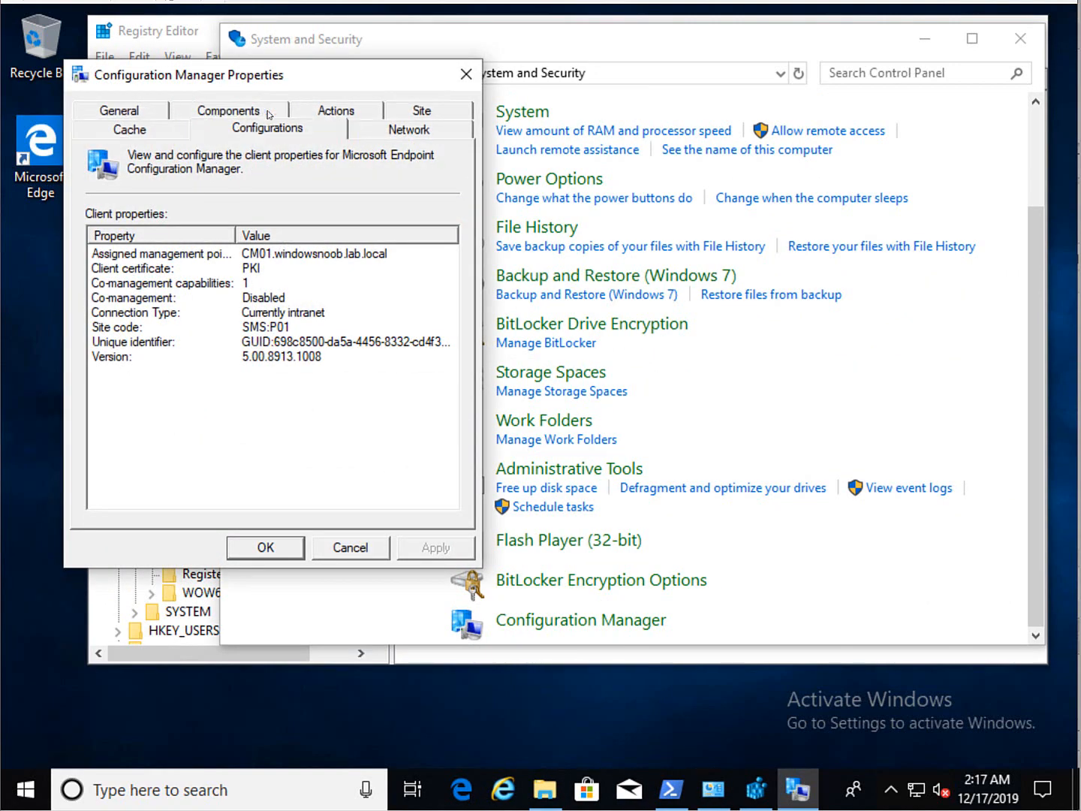
pyautogui.moveTo(293, 83); pyautogui.dragTo(250, 265)
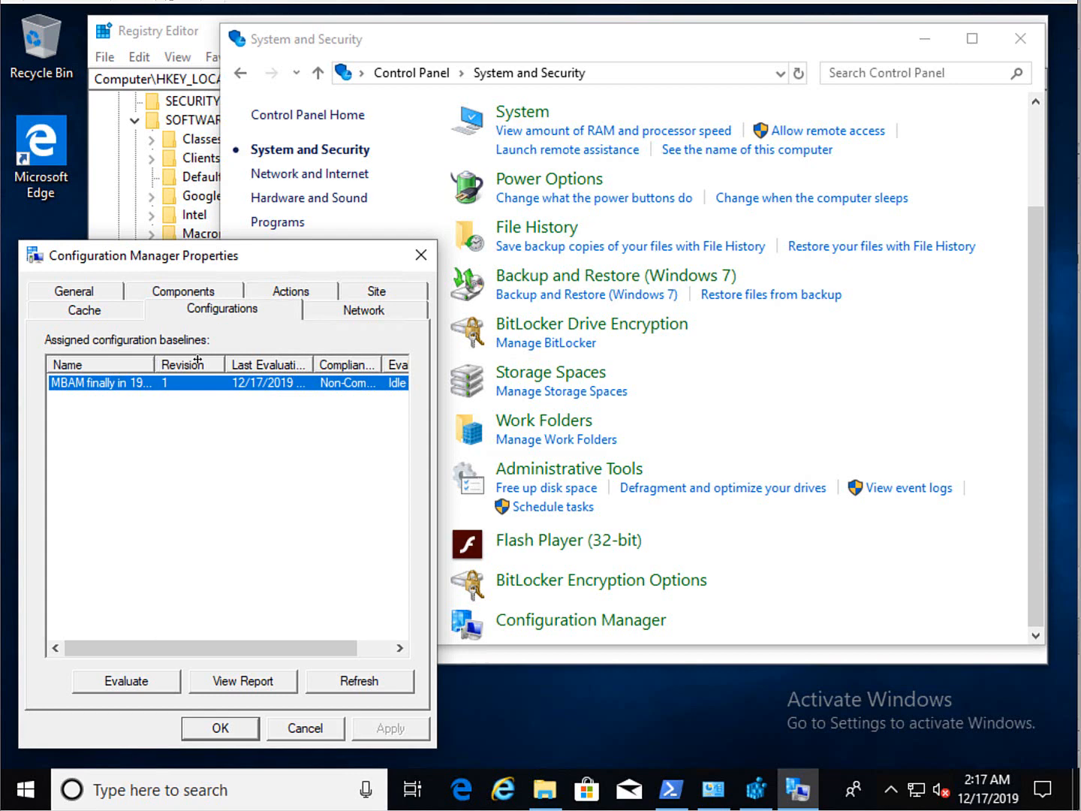
pyautogui.moveTo(197, 360); pyautogui.dragTo(200, 360)
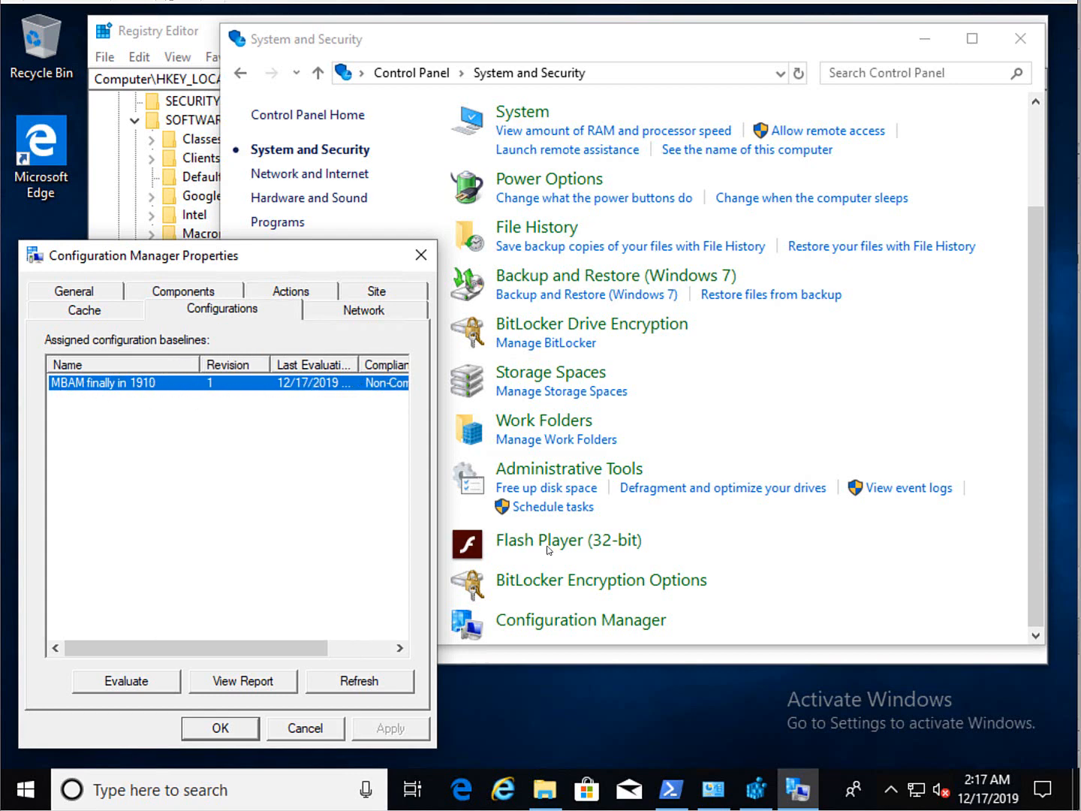
# - Check the Windows (C:) drive in File Explorer, then return to the client's assigned configuration baselines
pyautogui.click(547, 796)
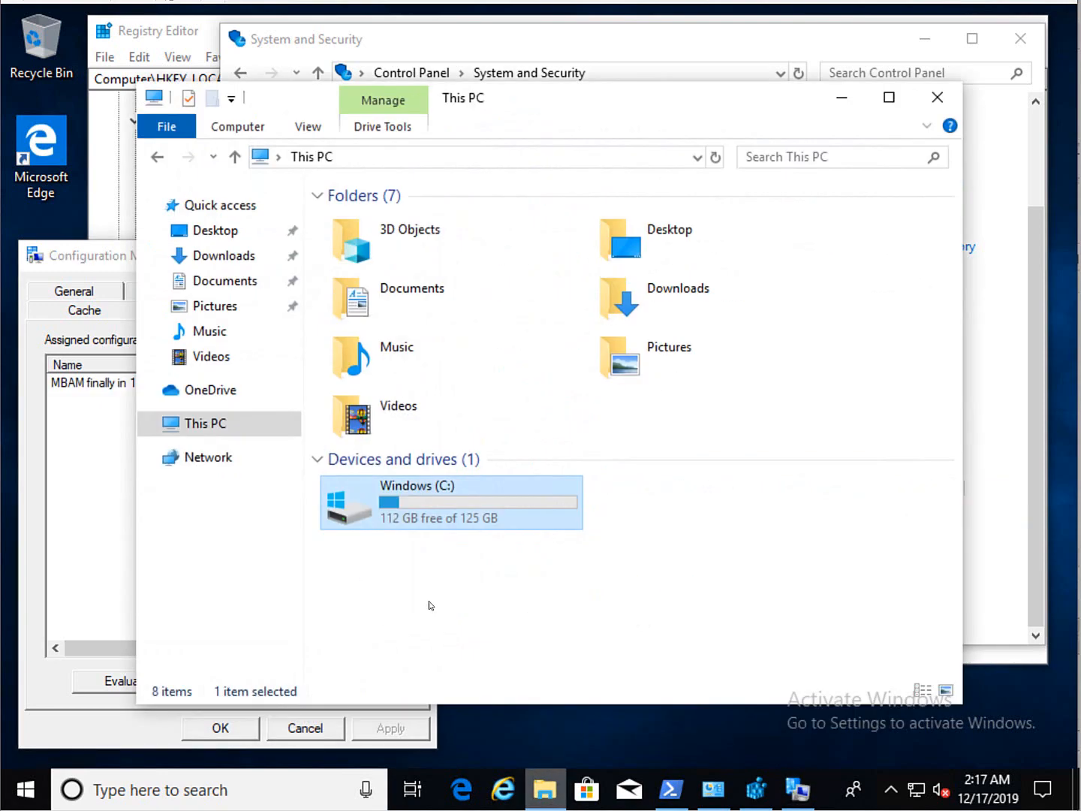
pyautogui.click(339, 61)
pyautogui.click(665, 554)
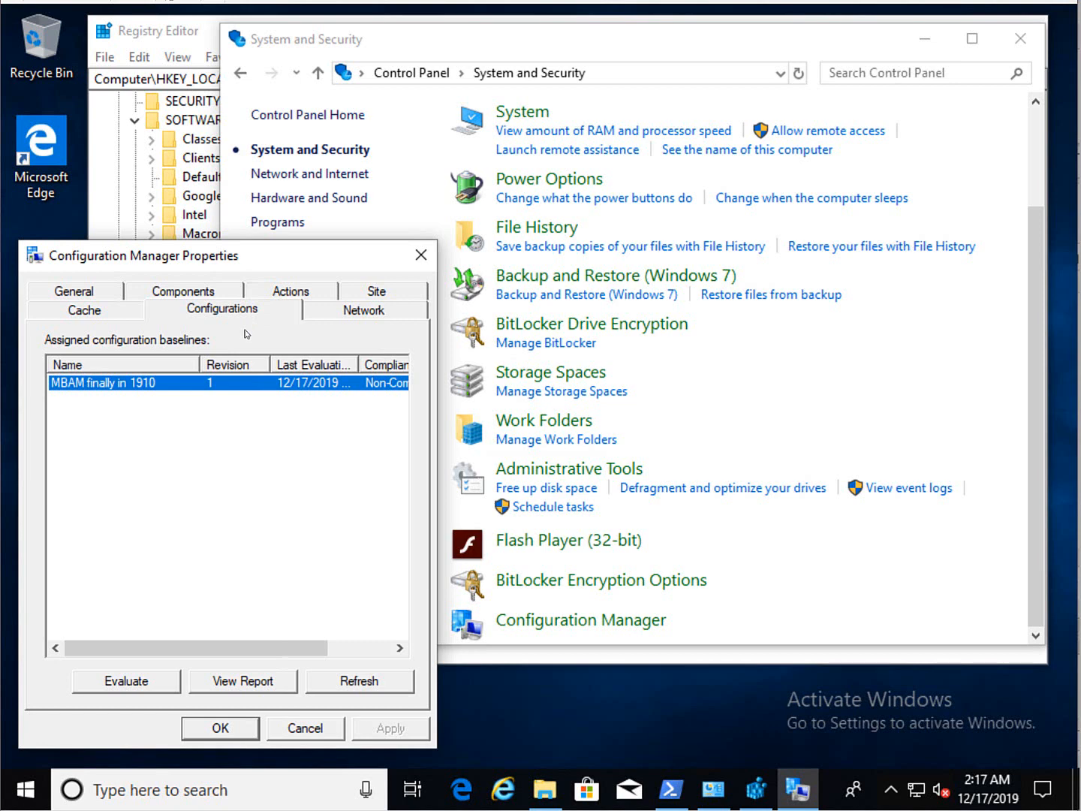
# - Open a Command Prompt on the client and run hostname to look up its computer name
pyautogui.click(246, 786)
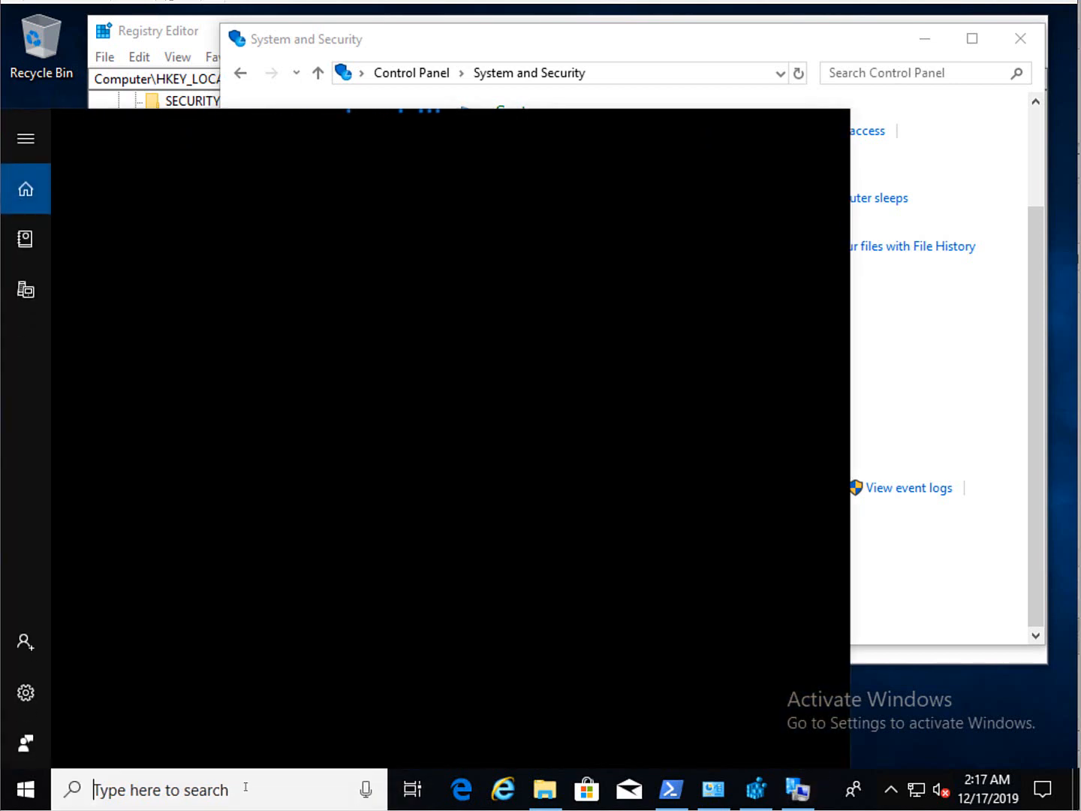
pyautogui.write('cmd')
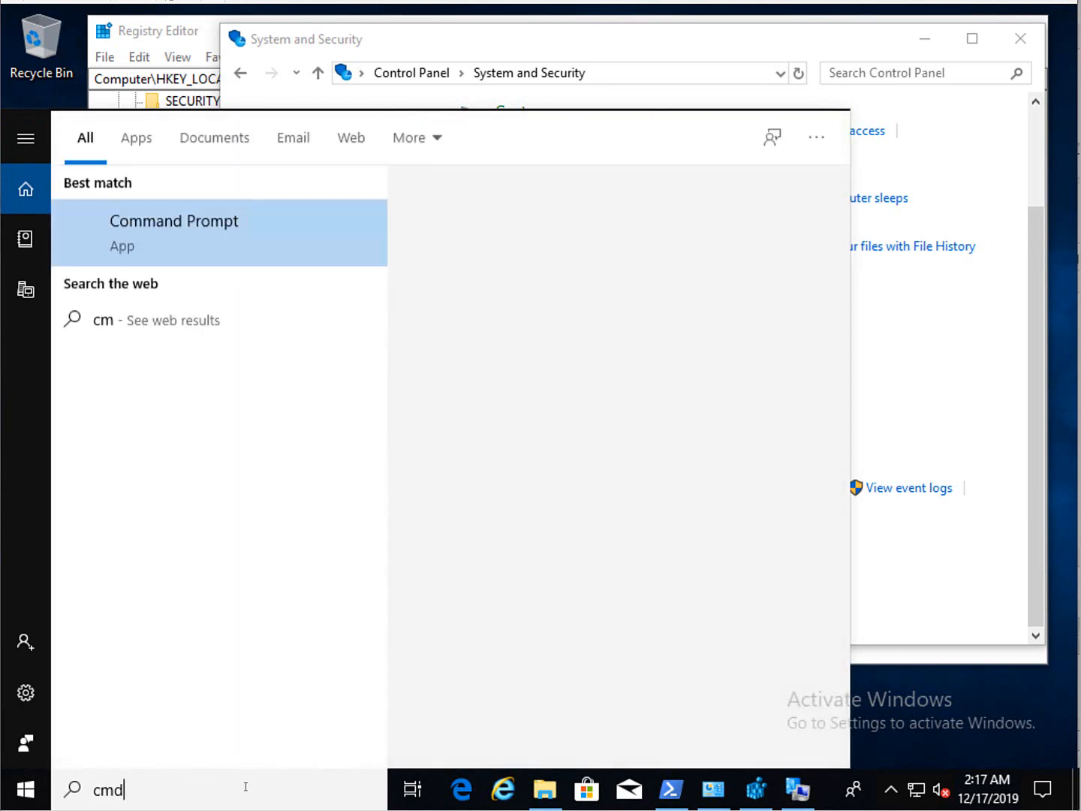
pyautogui.press('Return')
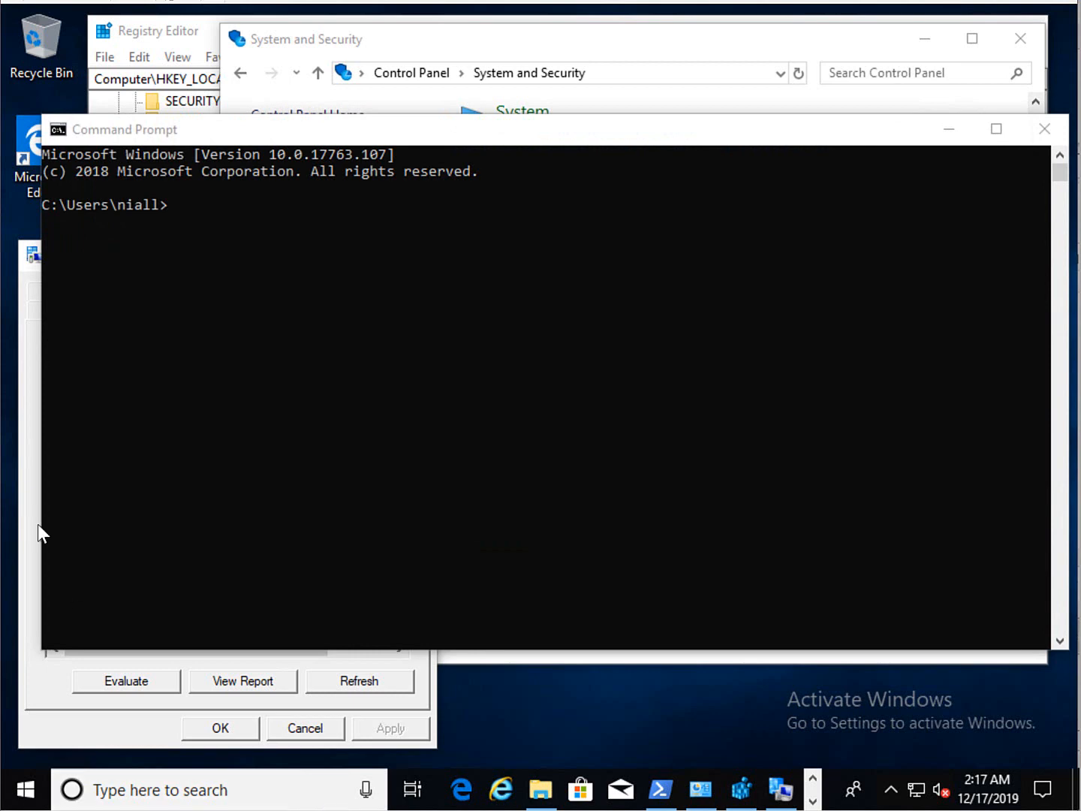
pyautogui.click(363, 441)
pyautogui.write('hostname')
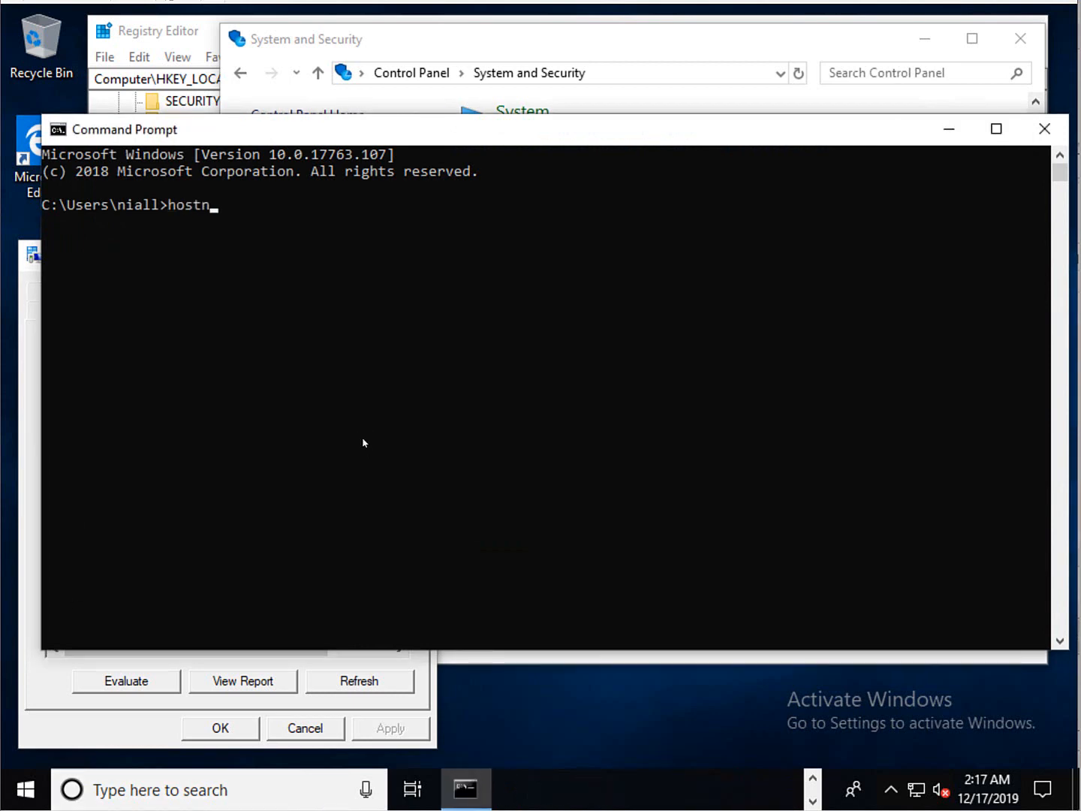
pyautogui.press('Return')
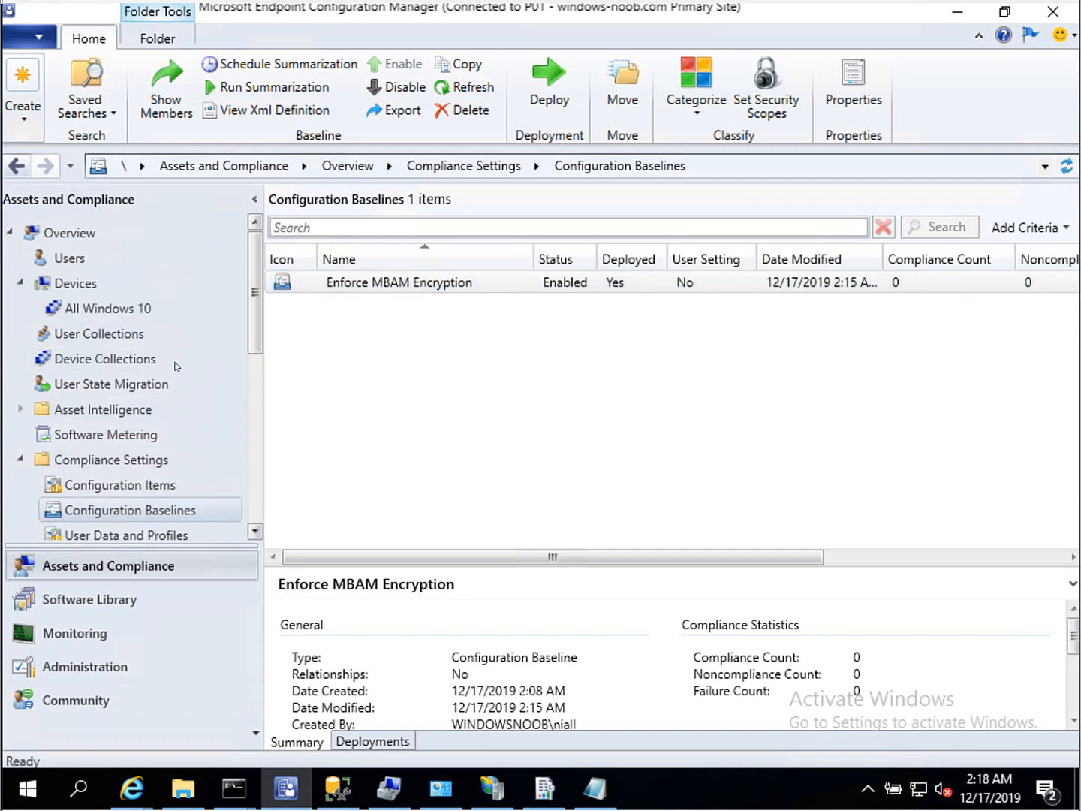
# - Back in the Configuration Manager console, add device MININT-M8U1JNO to the existing Enforce MBAM Encryption device collection
pyautogui.click(225, 360)
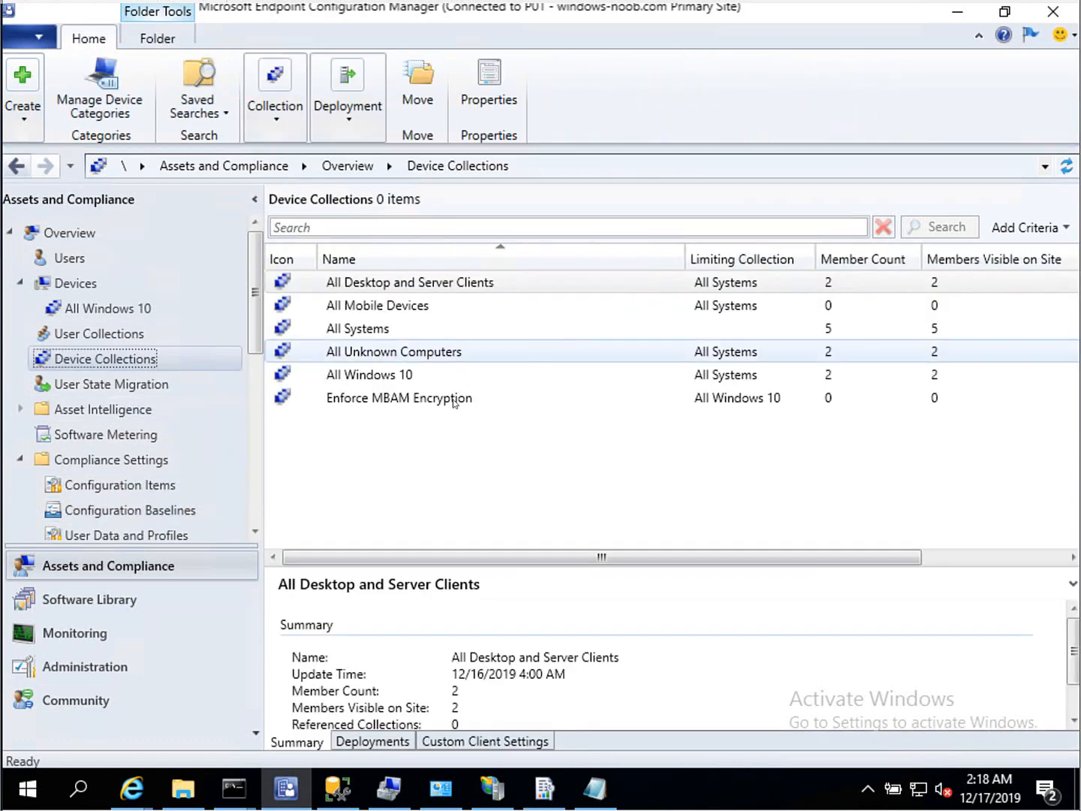
pyautogui.click(98, 286)
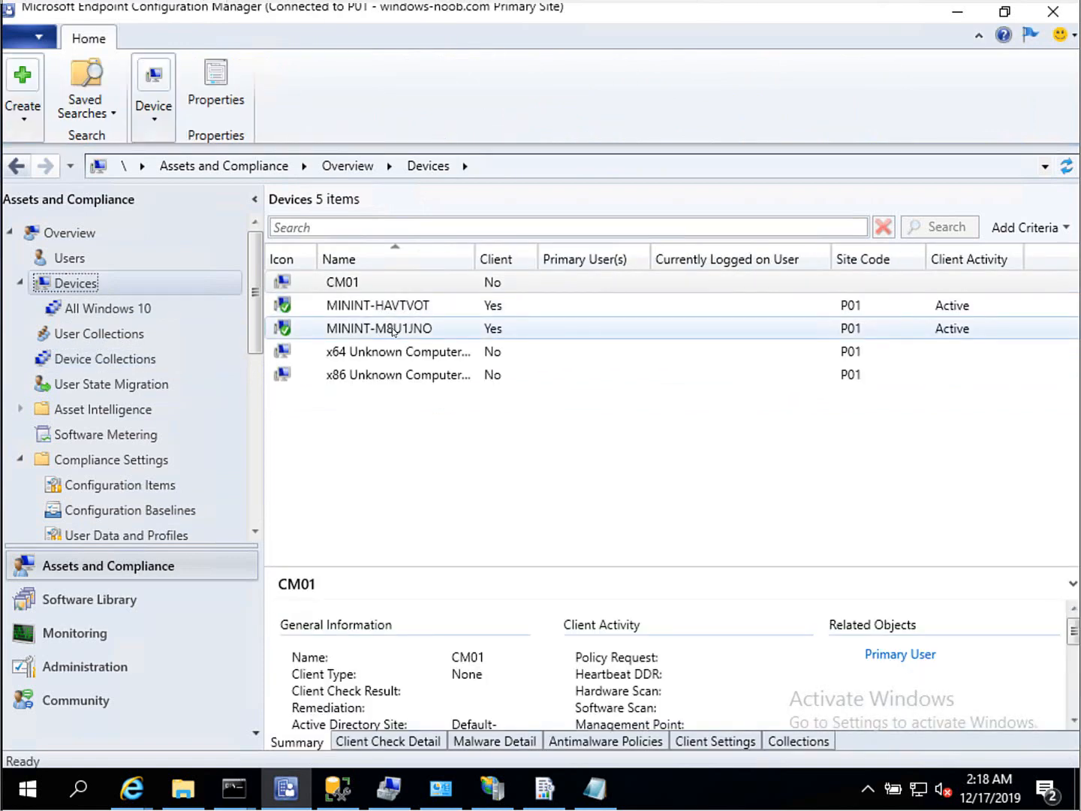
pyautogui.rightClick(391, 330)
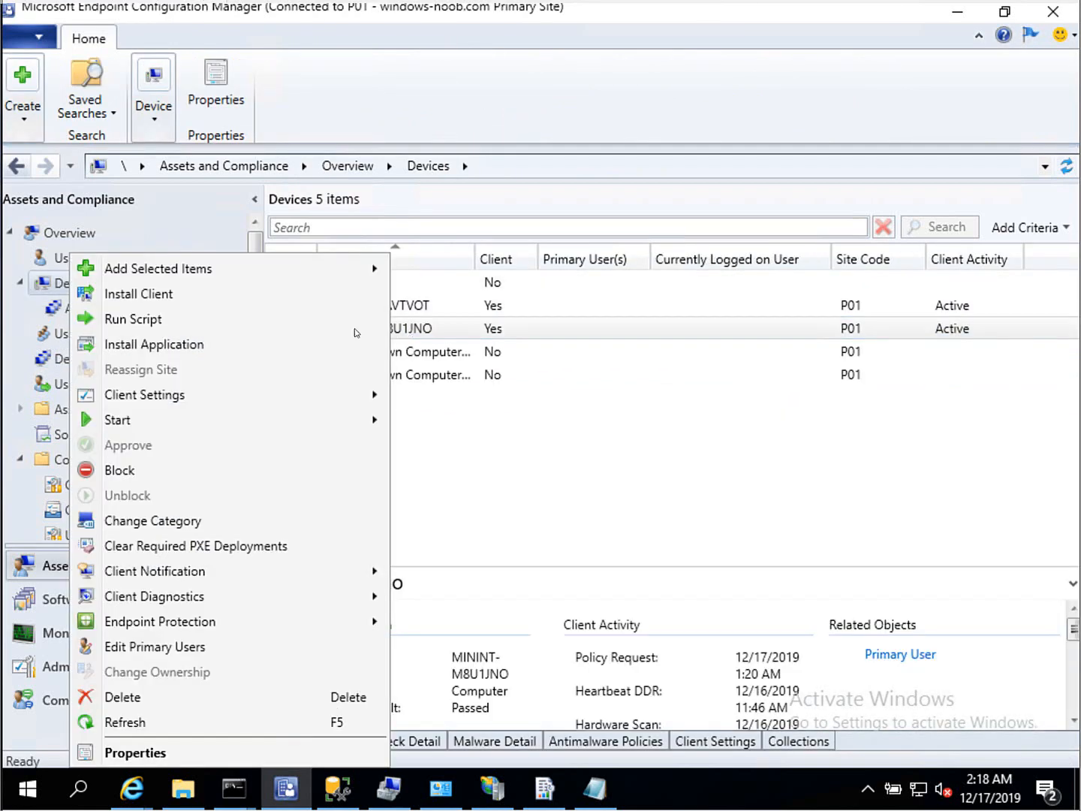
pyautogui.moveTo(265, 265)
pyautogui.click(495, 268)
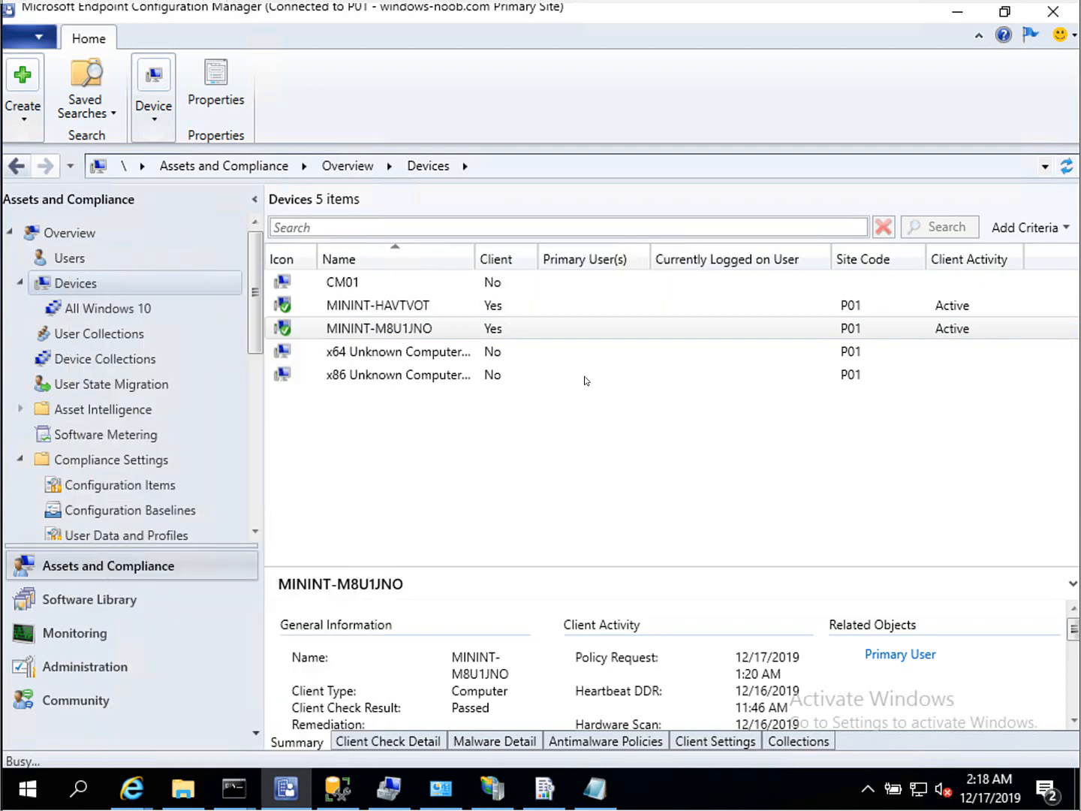
pyautogui.click(524, 258)
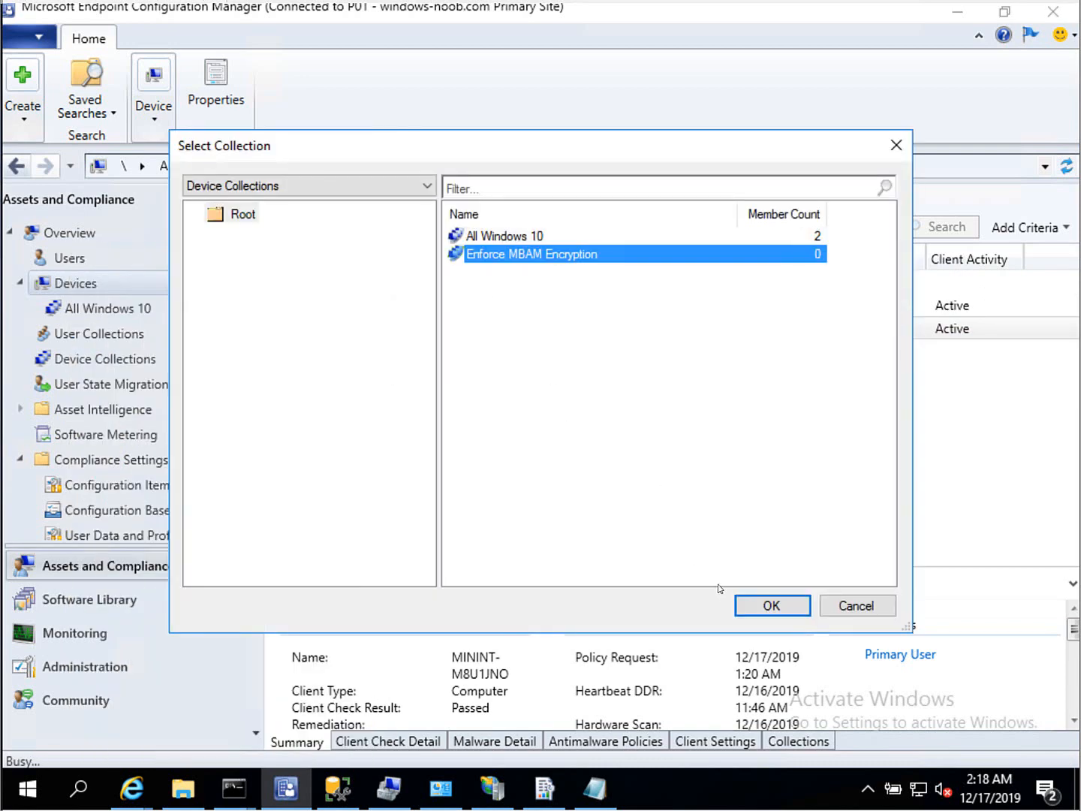
pyautogui.click(763, 615)
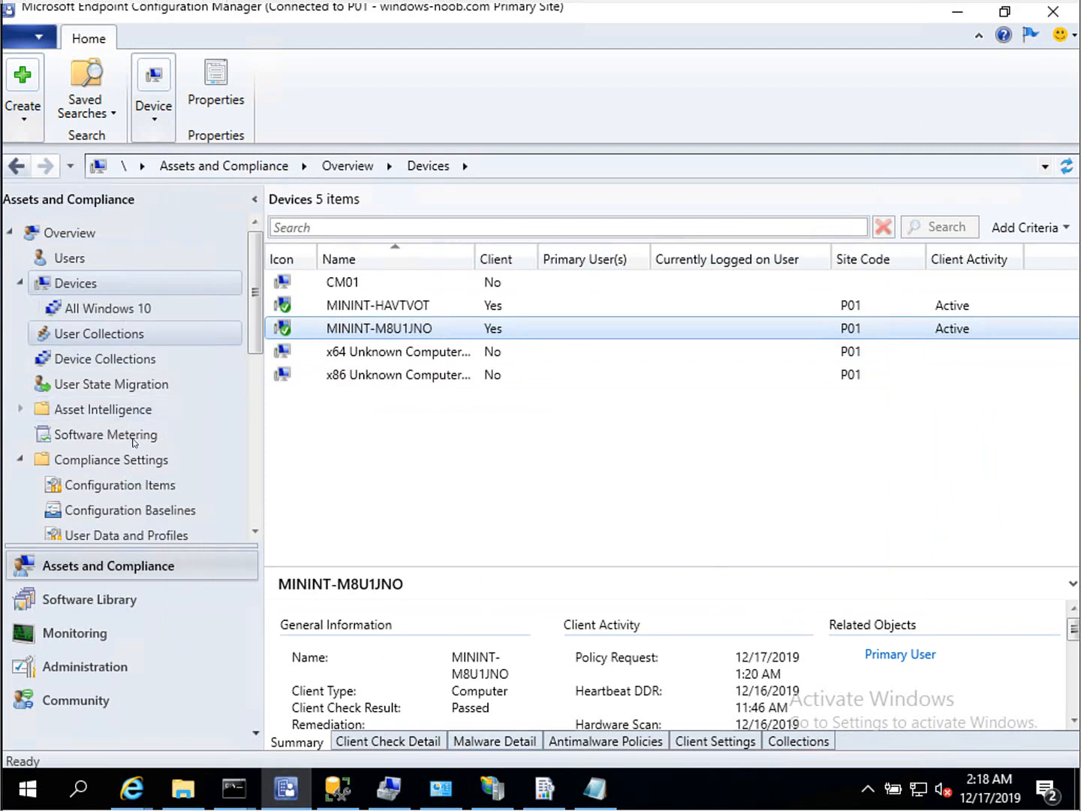
# - Open the Enforce MBAM Encryption device collection, update its membership and refresh its device list
pyautogui.click(117, 360)
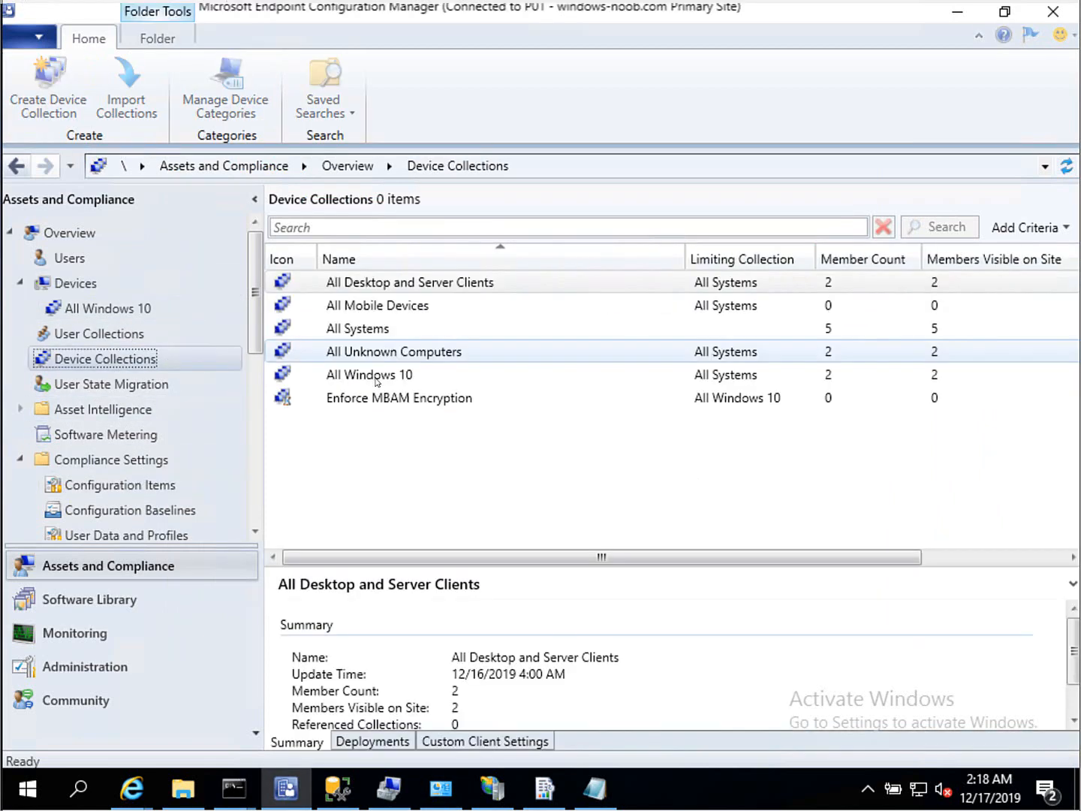
pyautogui.click(368, 398)
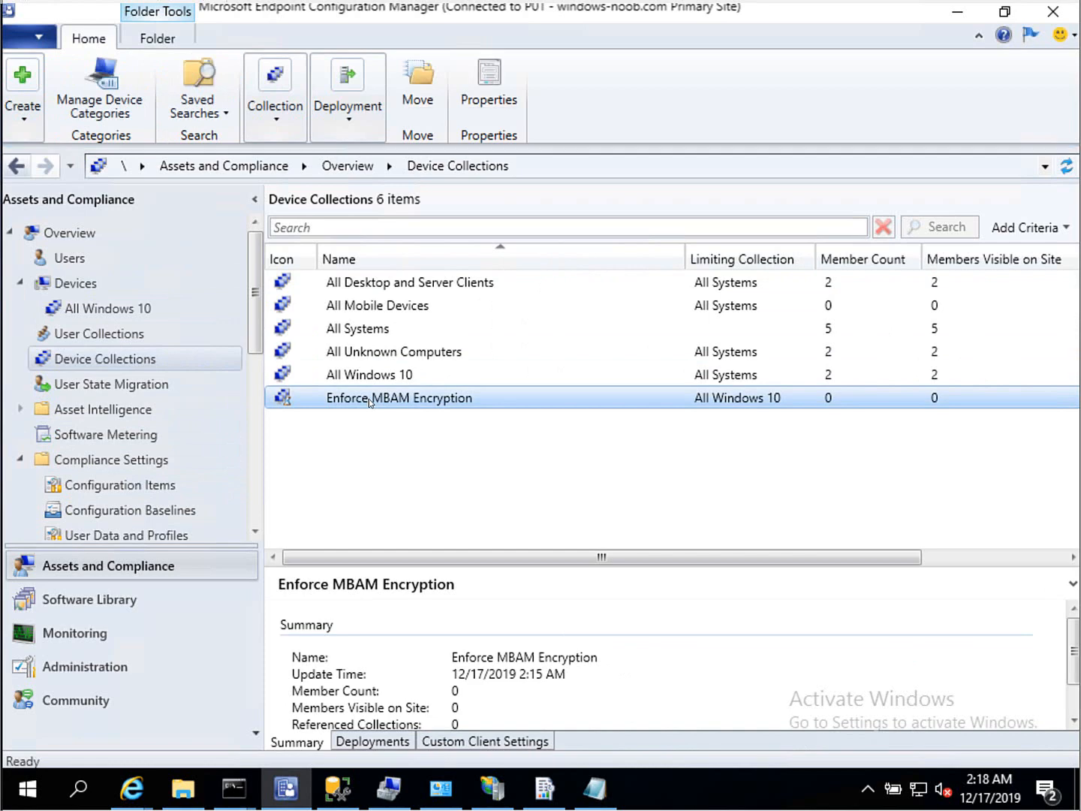
pyautogui.doubleClick(367, 399)
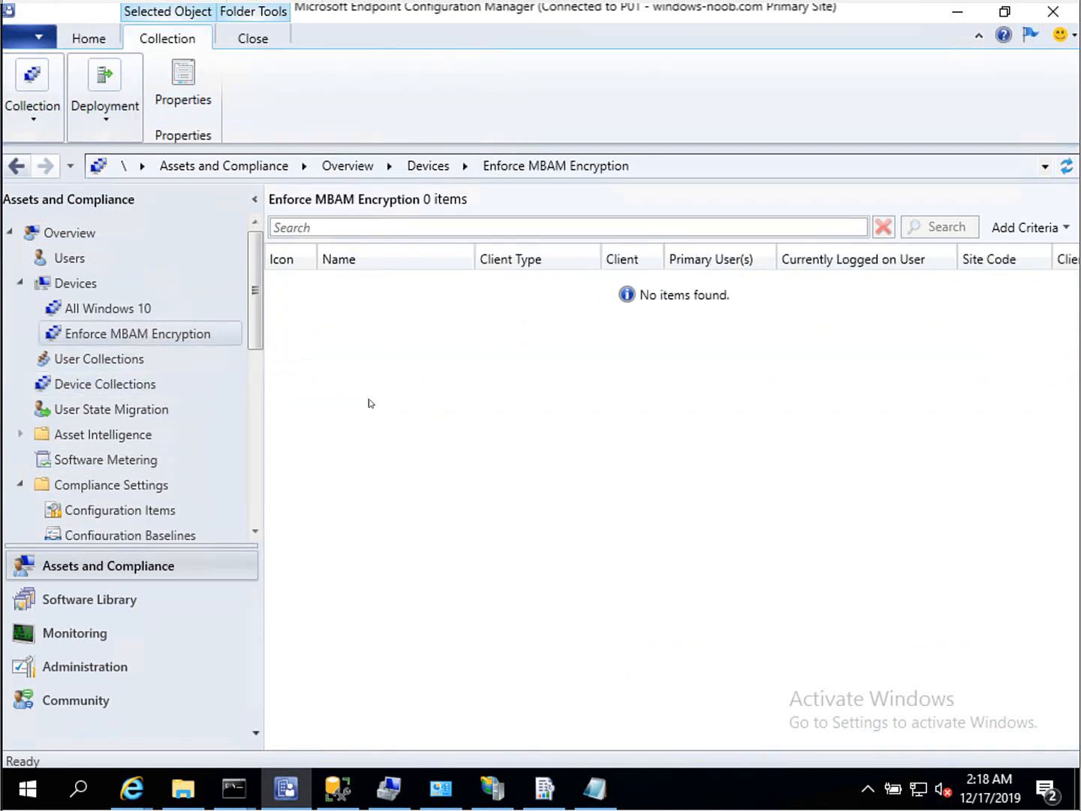
pyautogui.rightClick(210, 341)
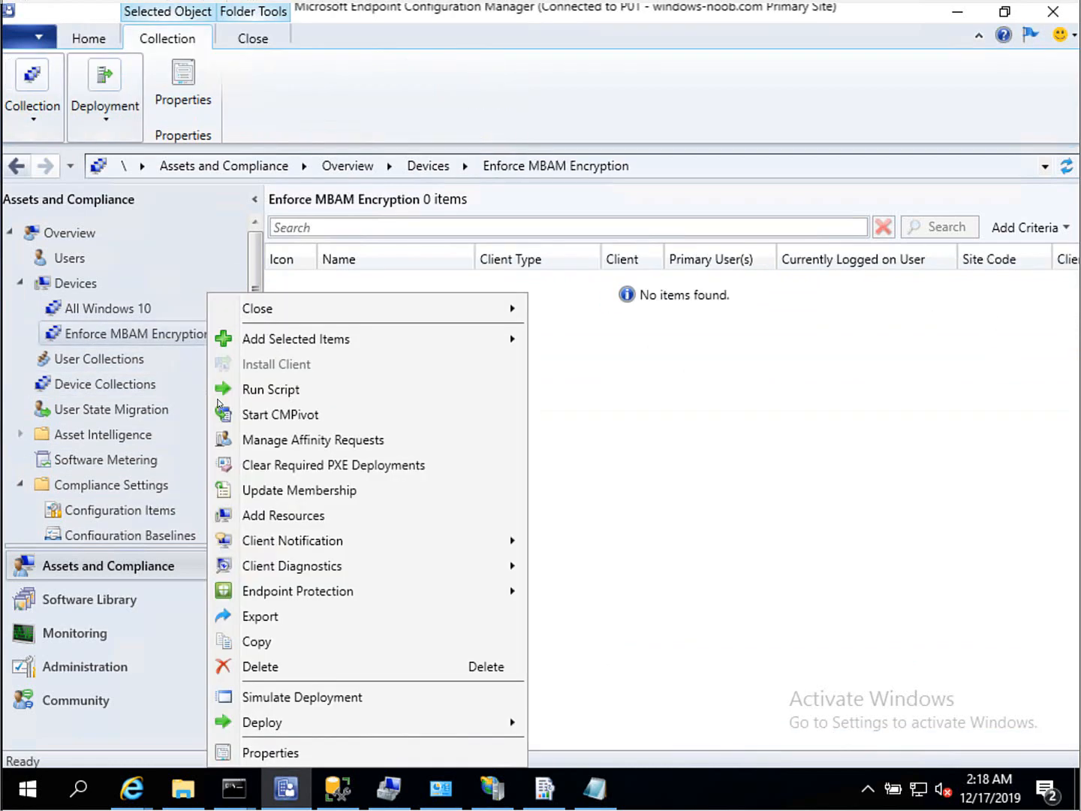
pyautogui.click(263, 489)
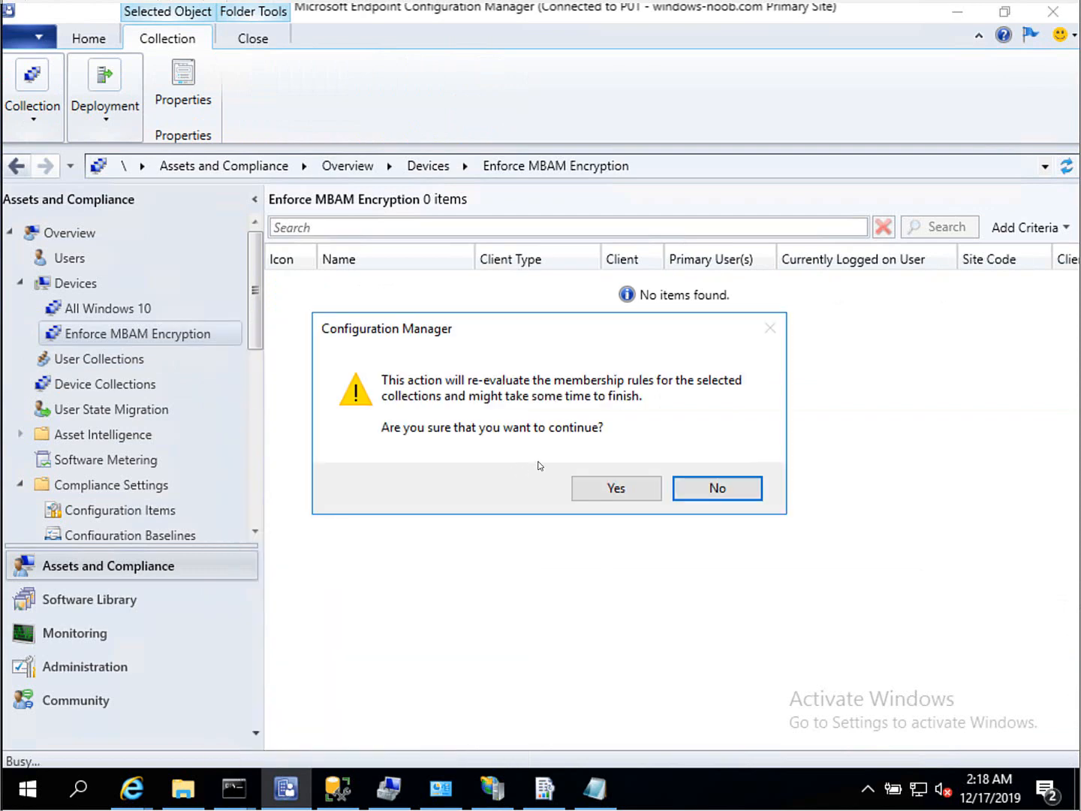
pyautogui.click(587, 487)
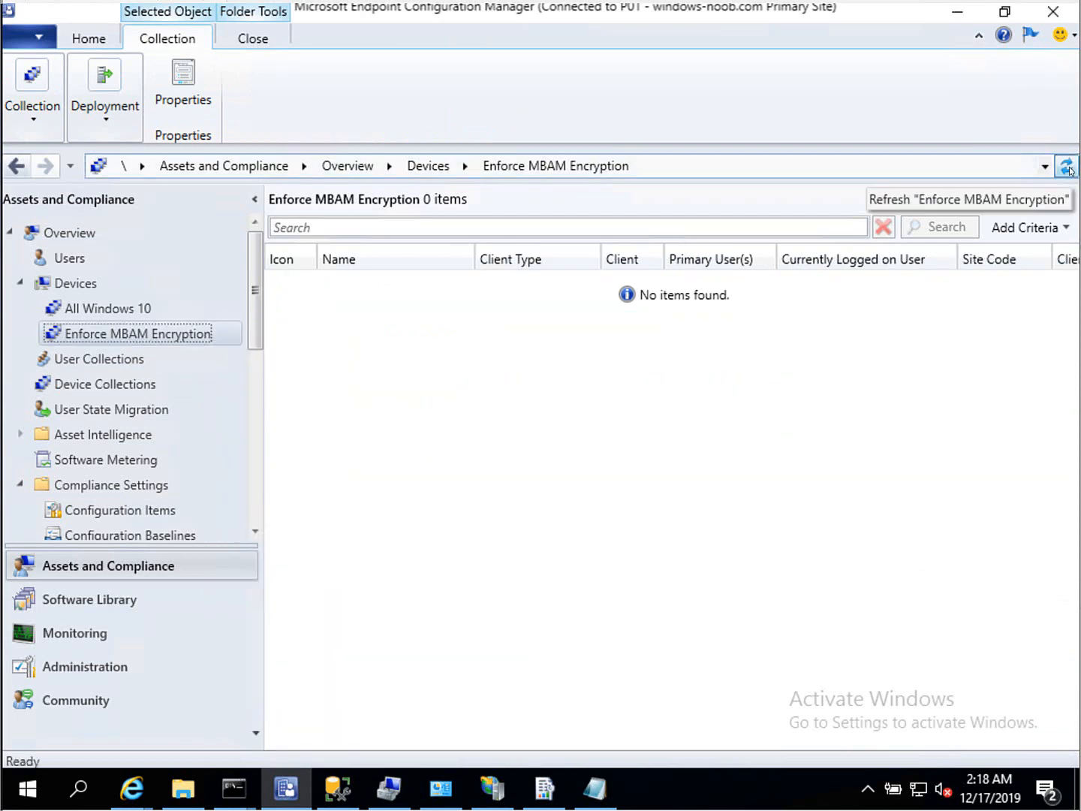
pyautogui.click(1066, 167)
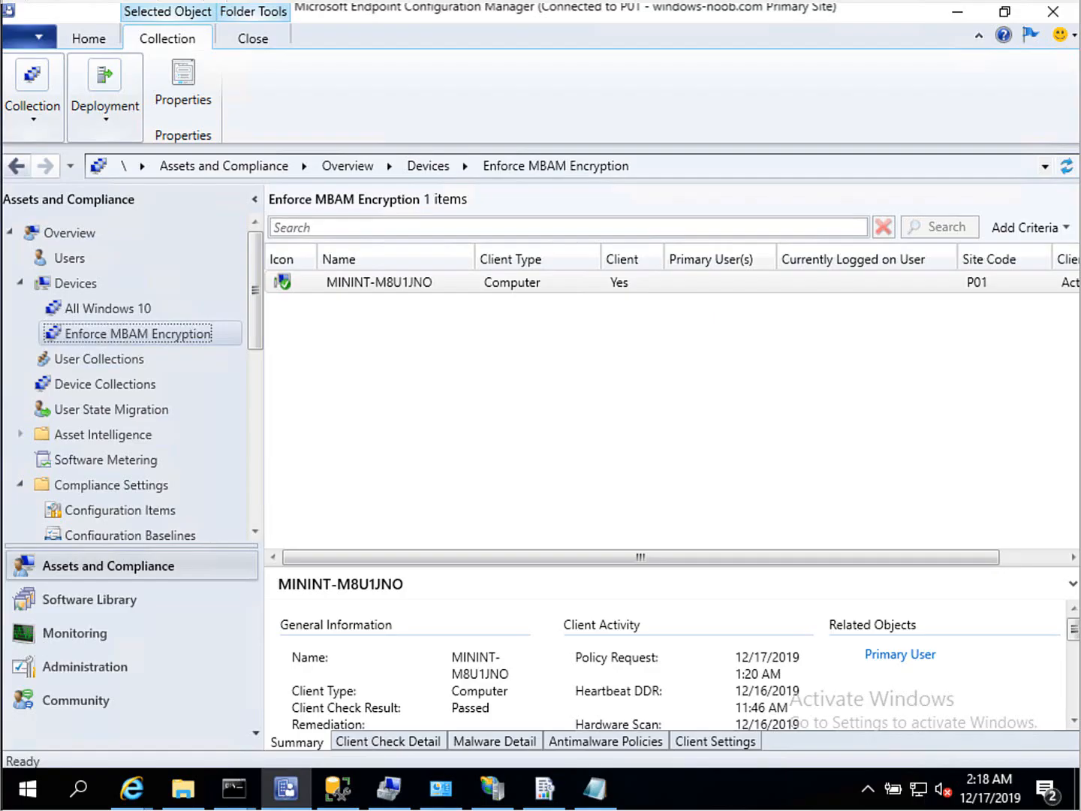
# - Send a client notification to the Enforce MBAM Encryption collection to download computer policy
pyautogui.rightClick(171, 338)
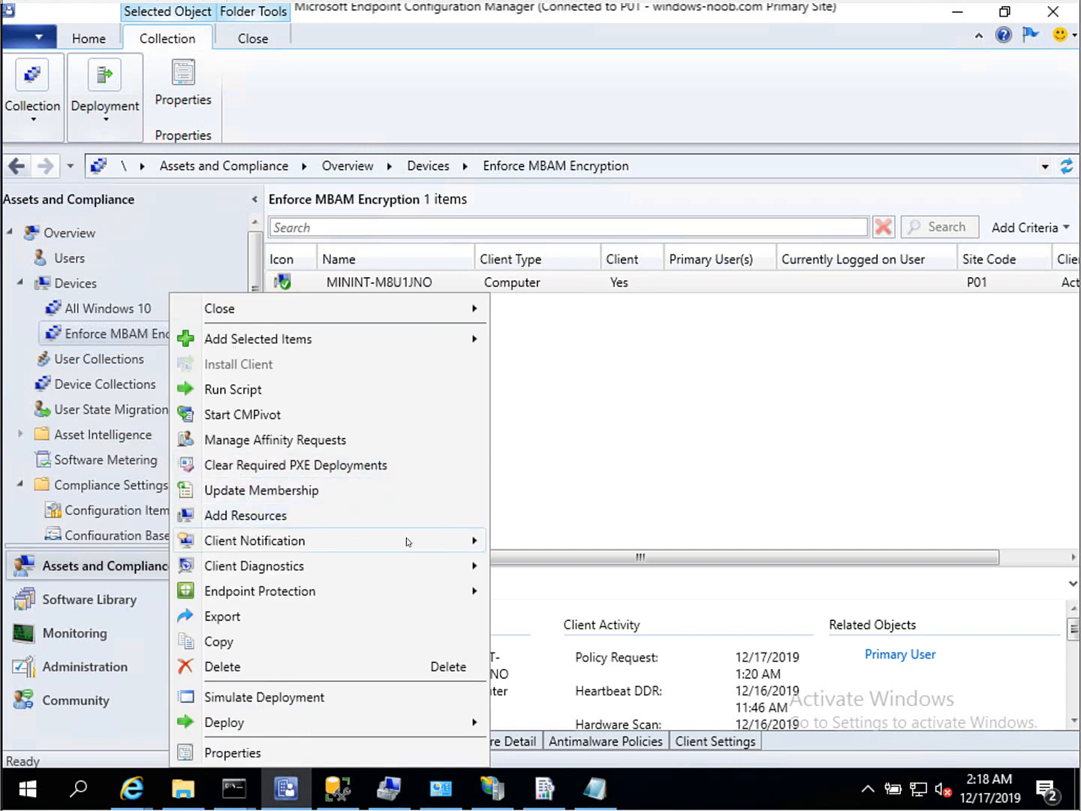
pyautogui.moveTo(408, 541)
pyautogui.click(568, 282)
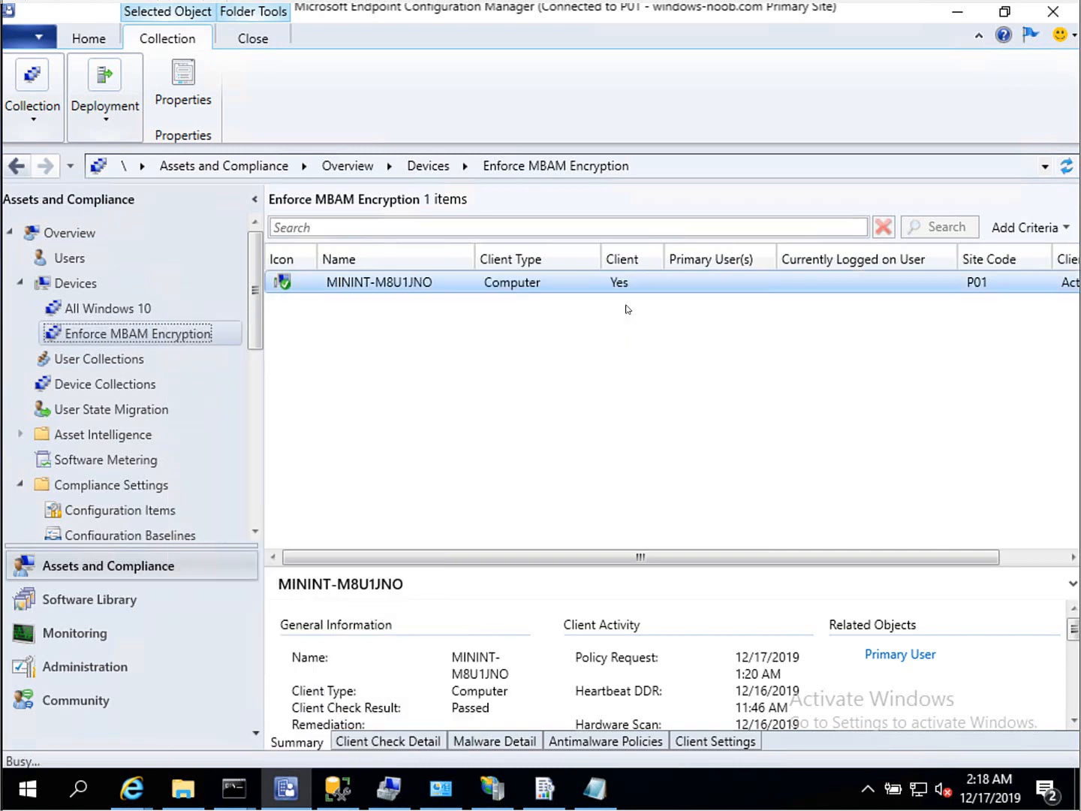
pyautogui.click(623, 482)
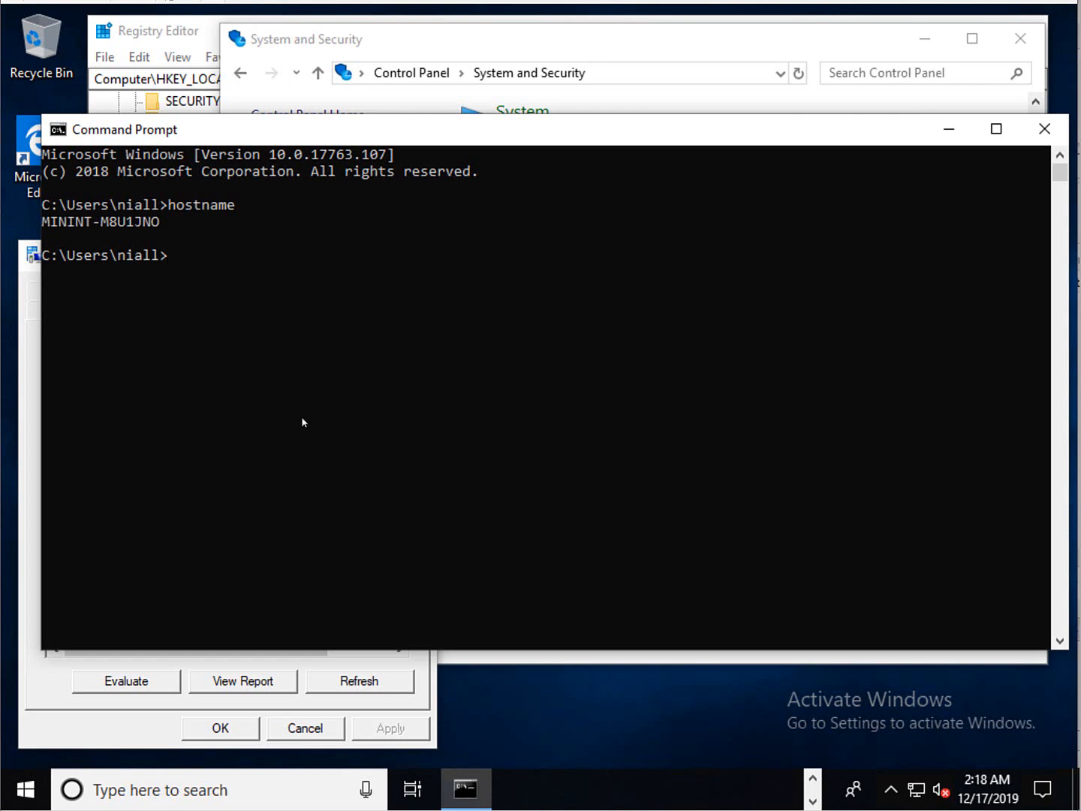
# - On the client, refresh the assigned configuration baselines in Configuration Manager Properties and evaluate the Enforce MBAM Encryption baseline
pyautogui.click(87, 720)
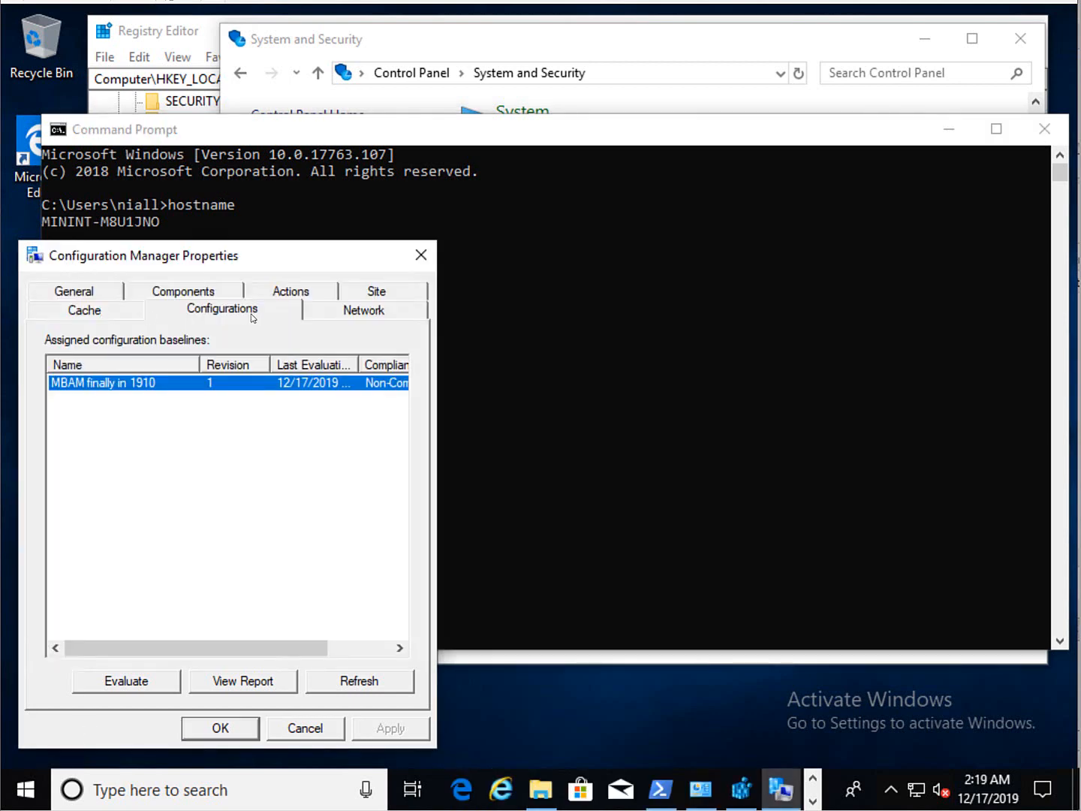
pyautogui.click(335, 680)
pyautogui.click(342, 676)
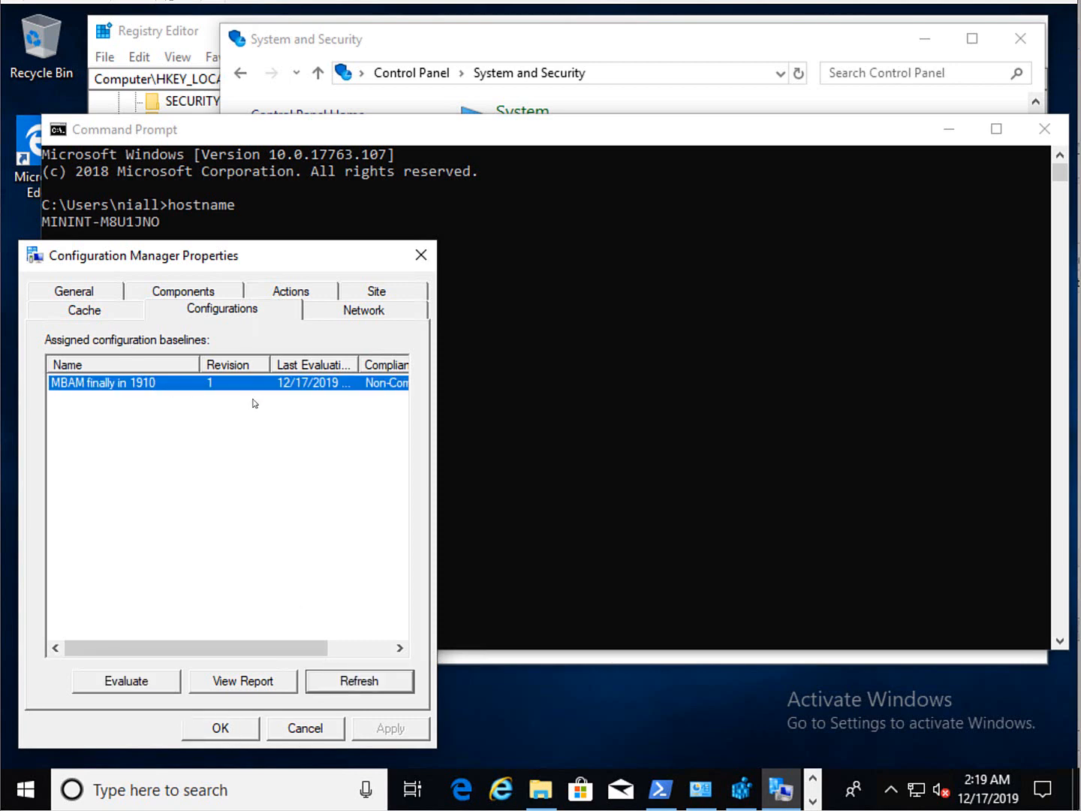
pyautogui.click(328, 312)
pyautogui.click(233, 312)
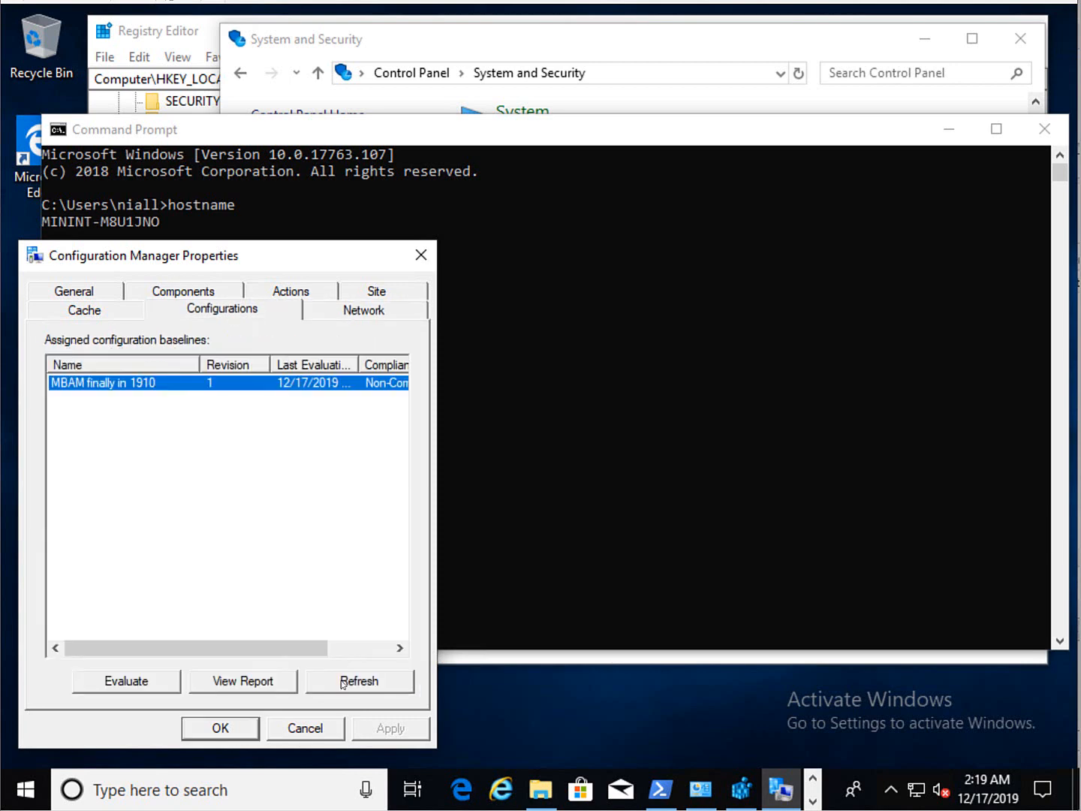
pyautogui.click(328, 681)
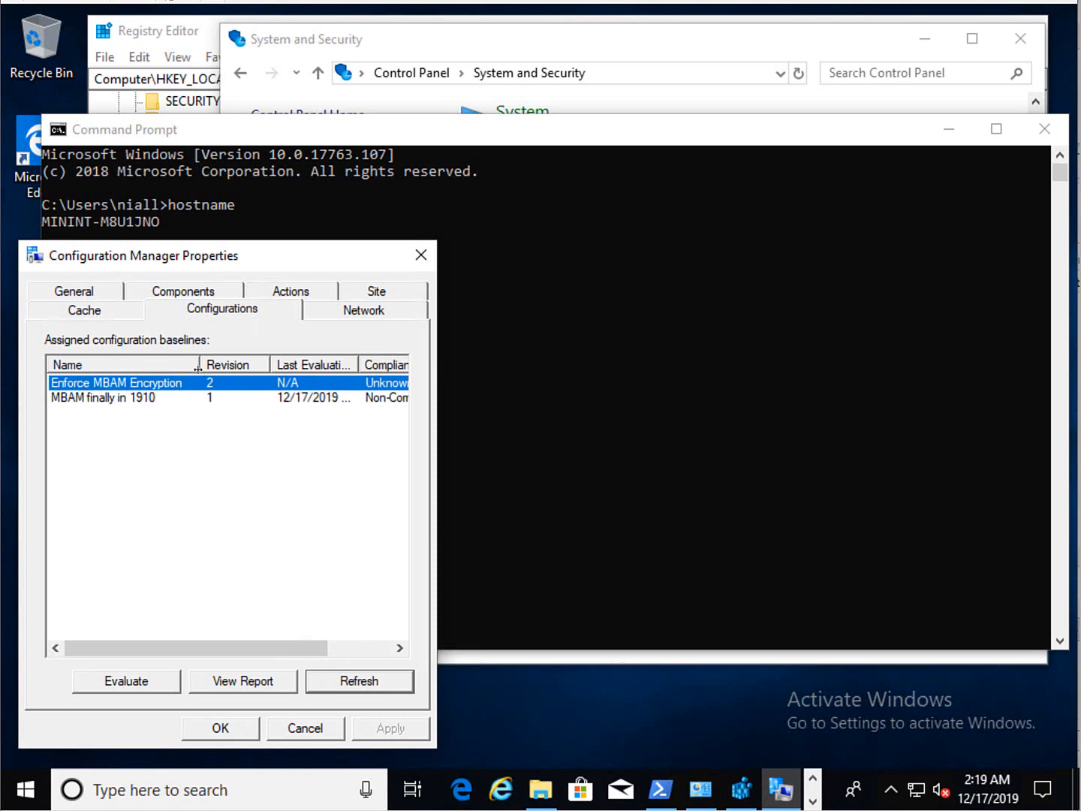
pyautogui.moveTo(200, 364); pyautogui.dragTo(194, 364)
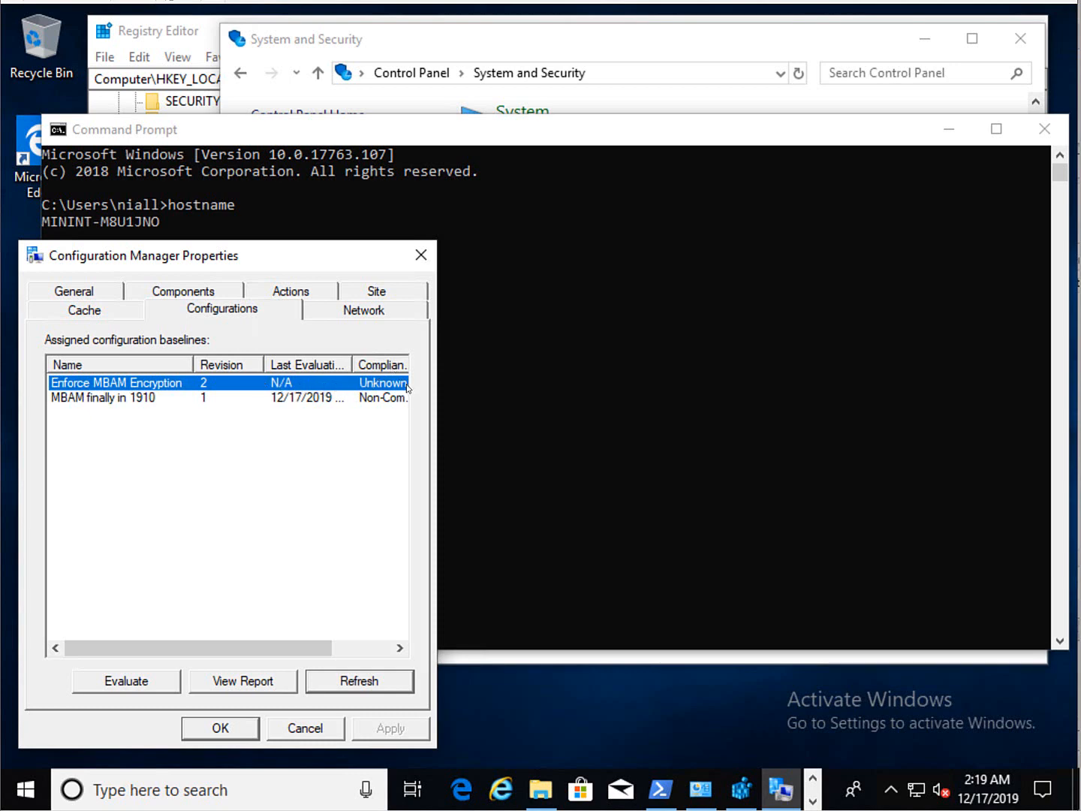
pyautogui.click(152, 682)
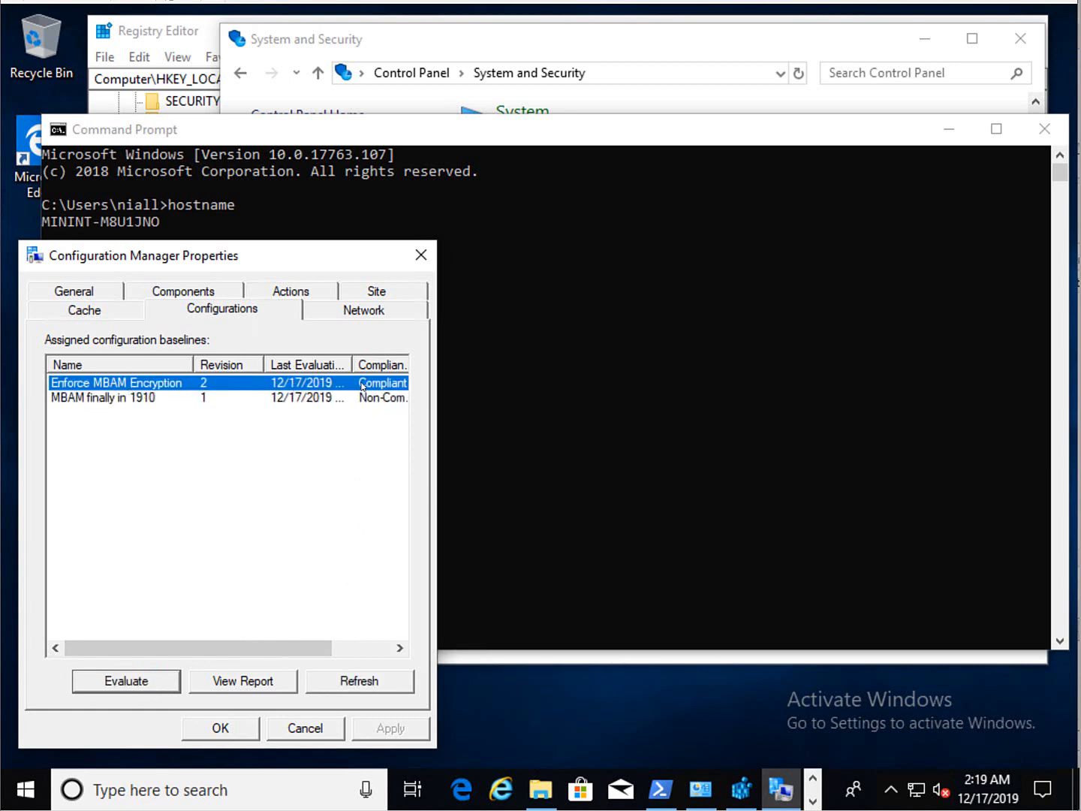
# - Switch to Registry Editor, refresh the MDOPBitLockerManagement key and examine its OsEnforcePolicyPeriod and UseOsEnforcePolicy values
pyautogui.click(182, 36)
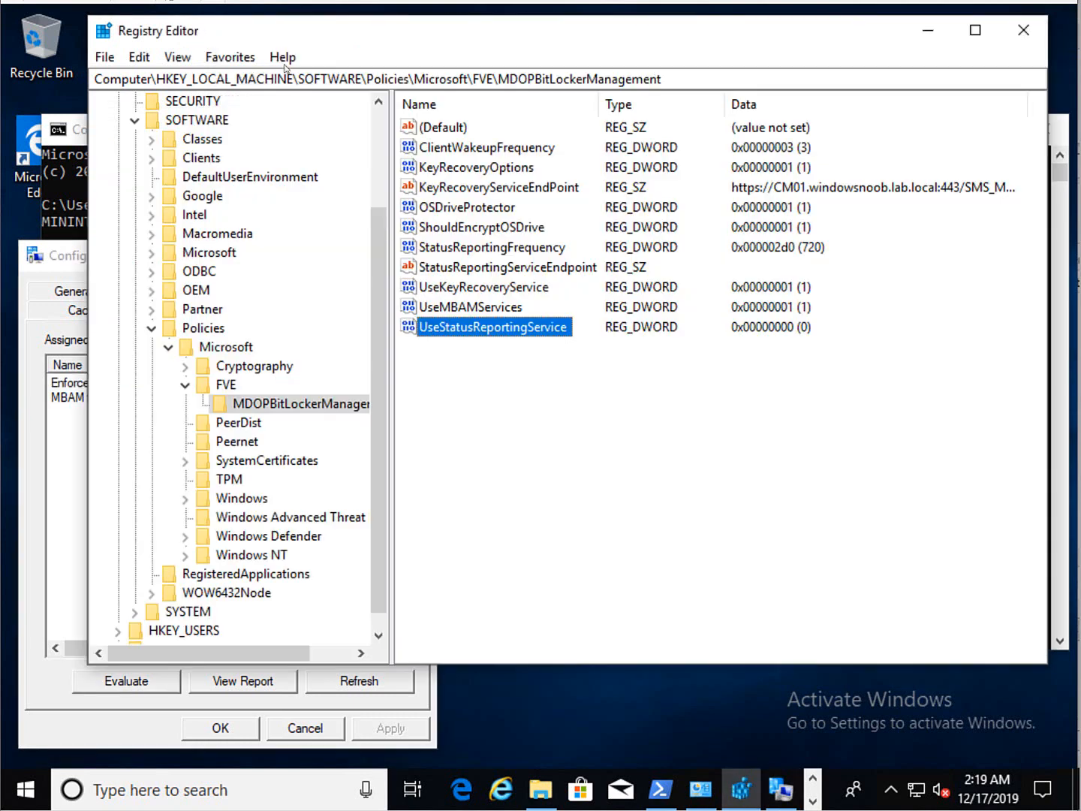
pyautogui.click(181, 60)
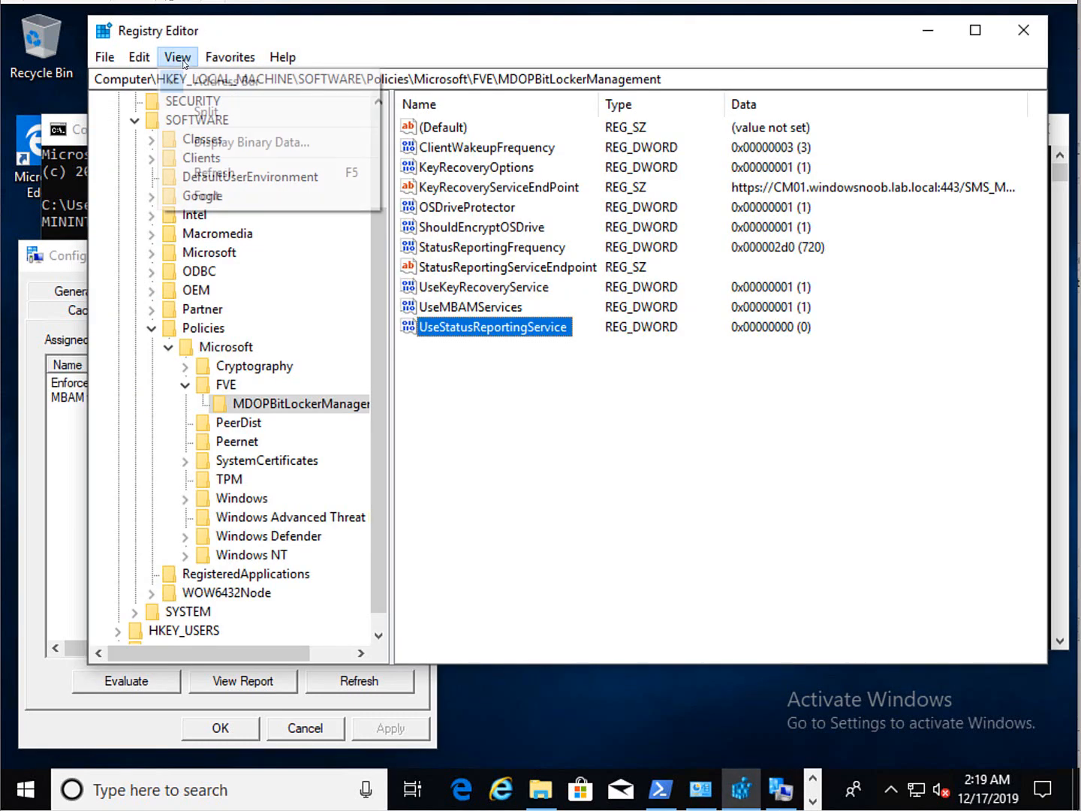
pyautogui.click(211, 174)
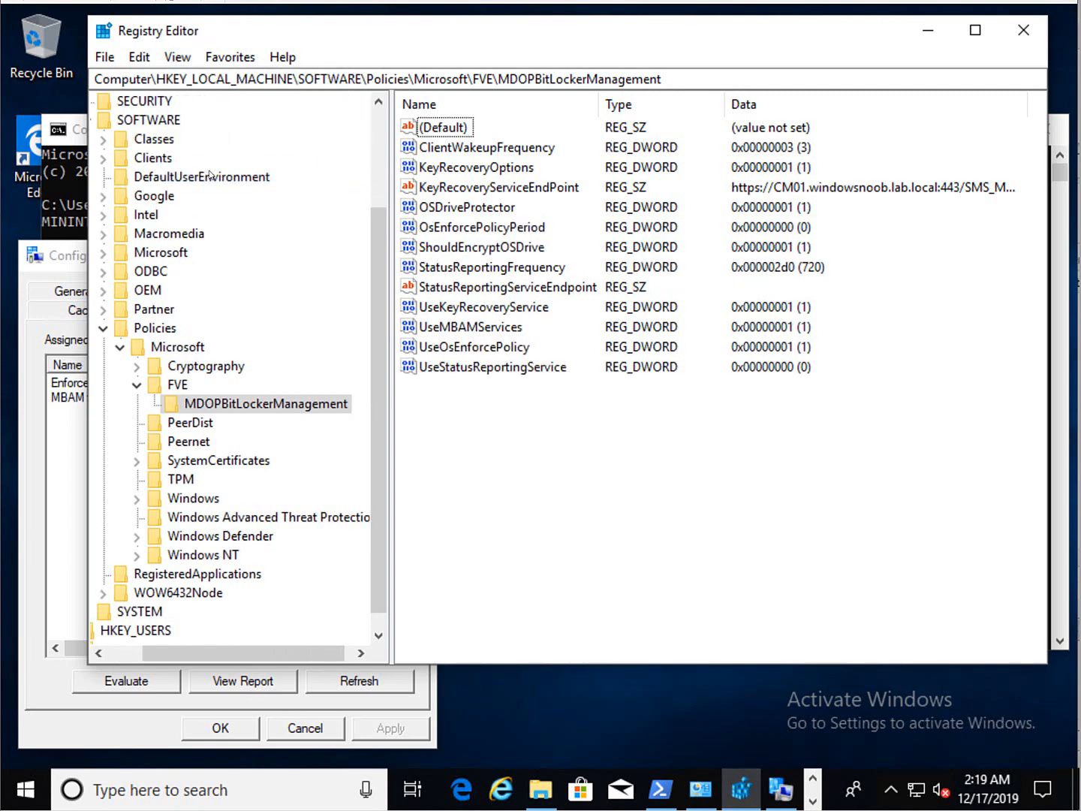
pyautogui.click(547, 235)
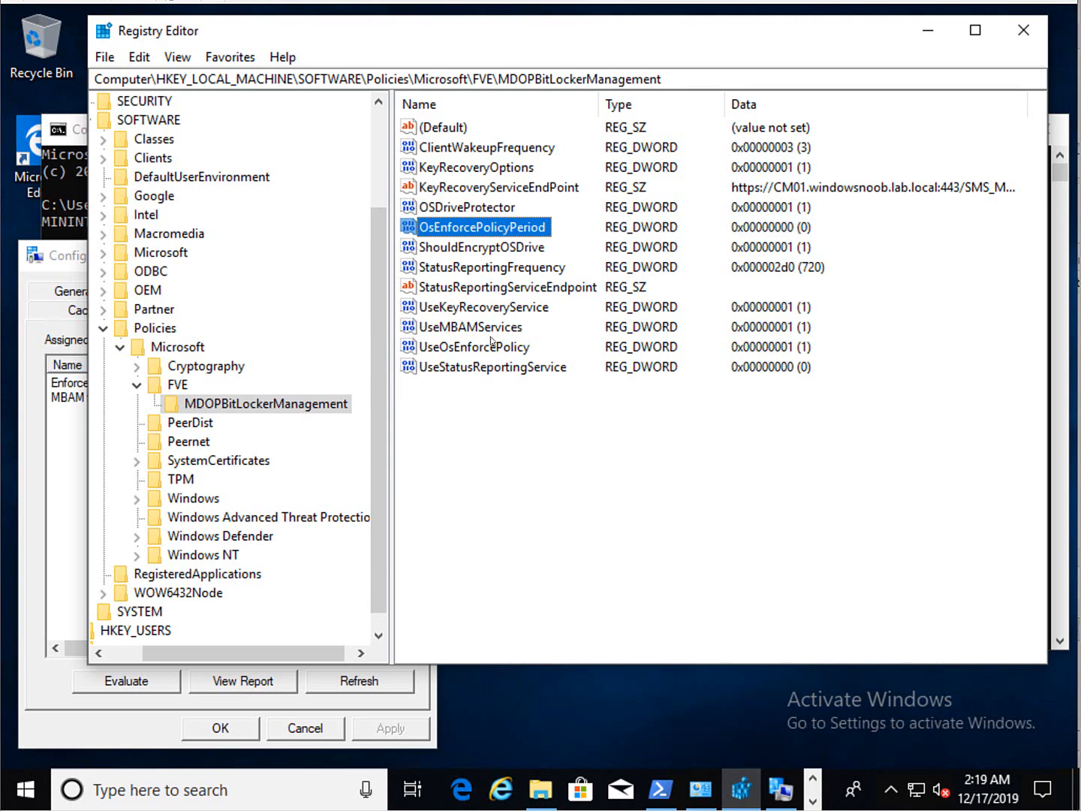
pyautogui.click(470, 355)
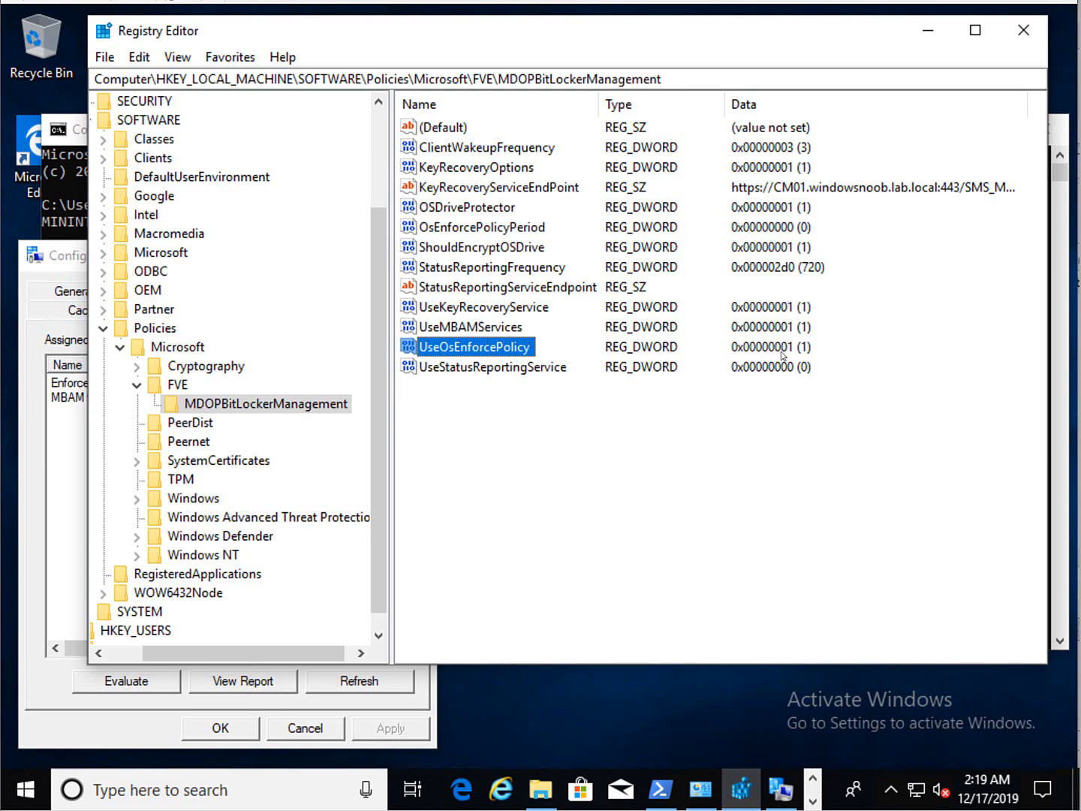
pyautogui.click(614, 352)
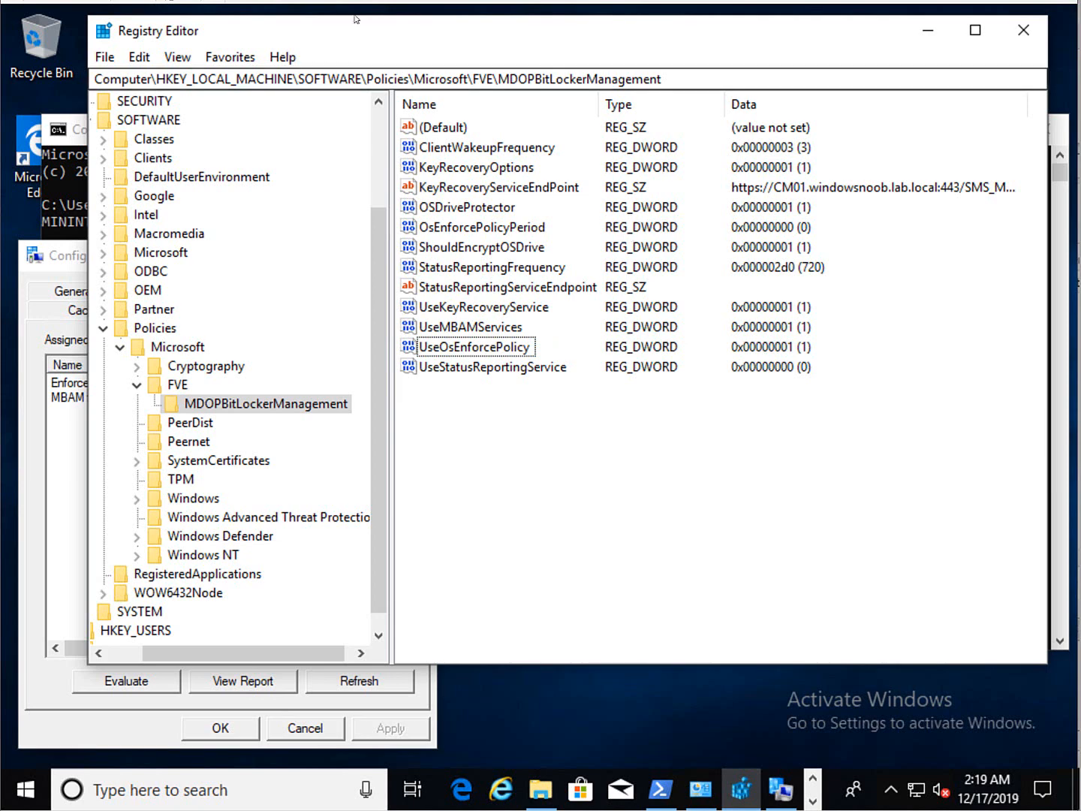
# - Switch to the administrator PowerShell window and run manage-bde -status to check the drive's BitLocker state
pyautogui.moveTo(362, 33); pyautogui.dragTo(386, 43)
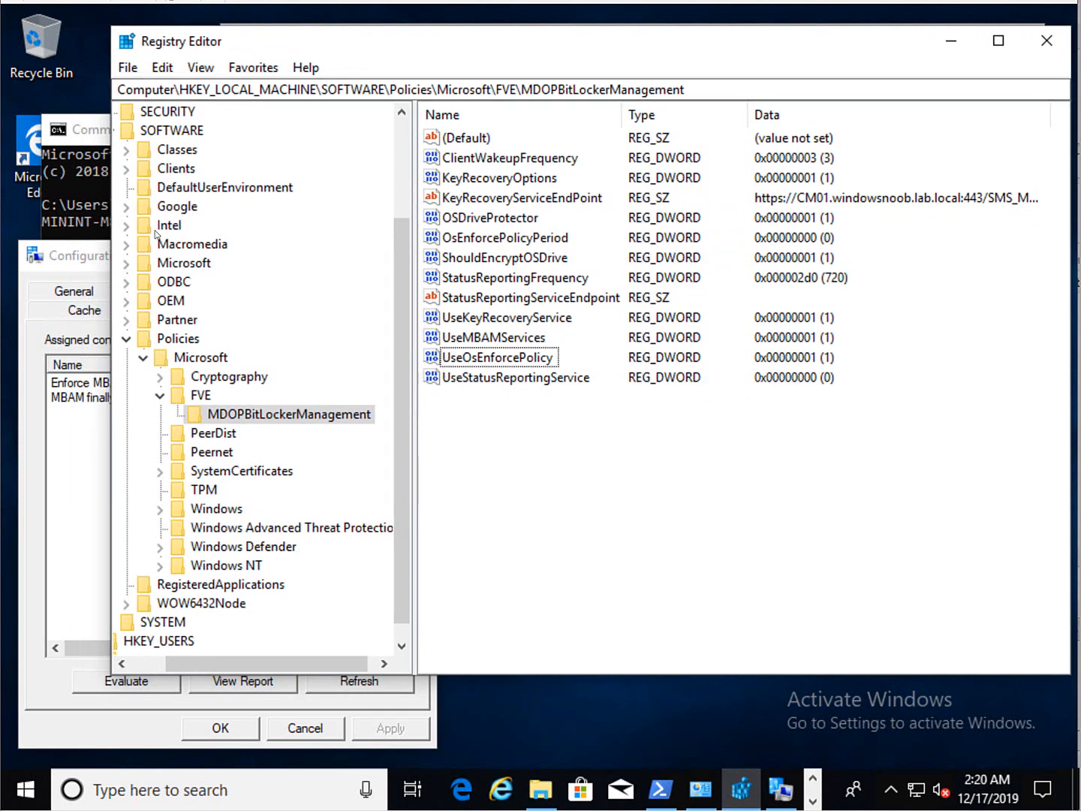
pyautogui.click(96, 193)
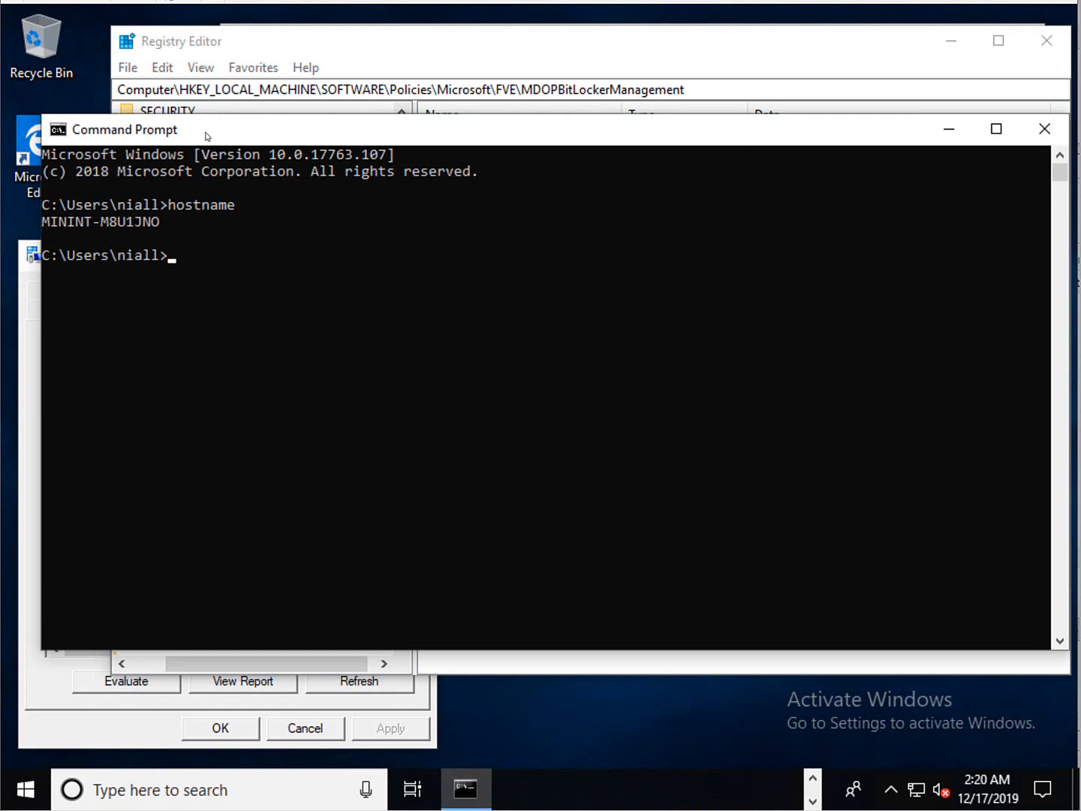
pyautogui.click(812, 779)
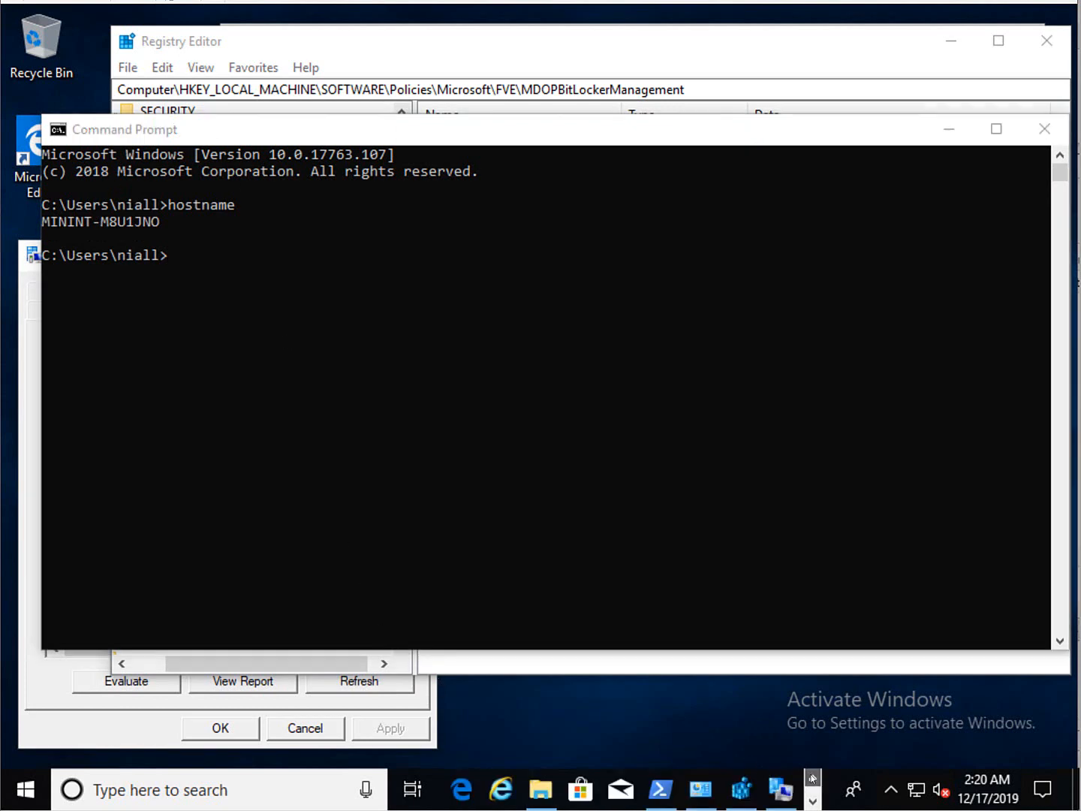
pyautogui.moveTo(736, 794)
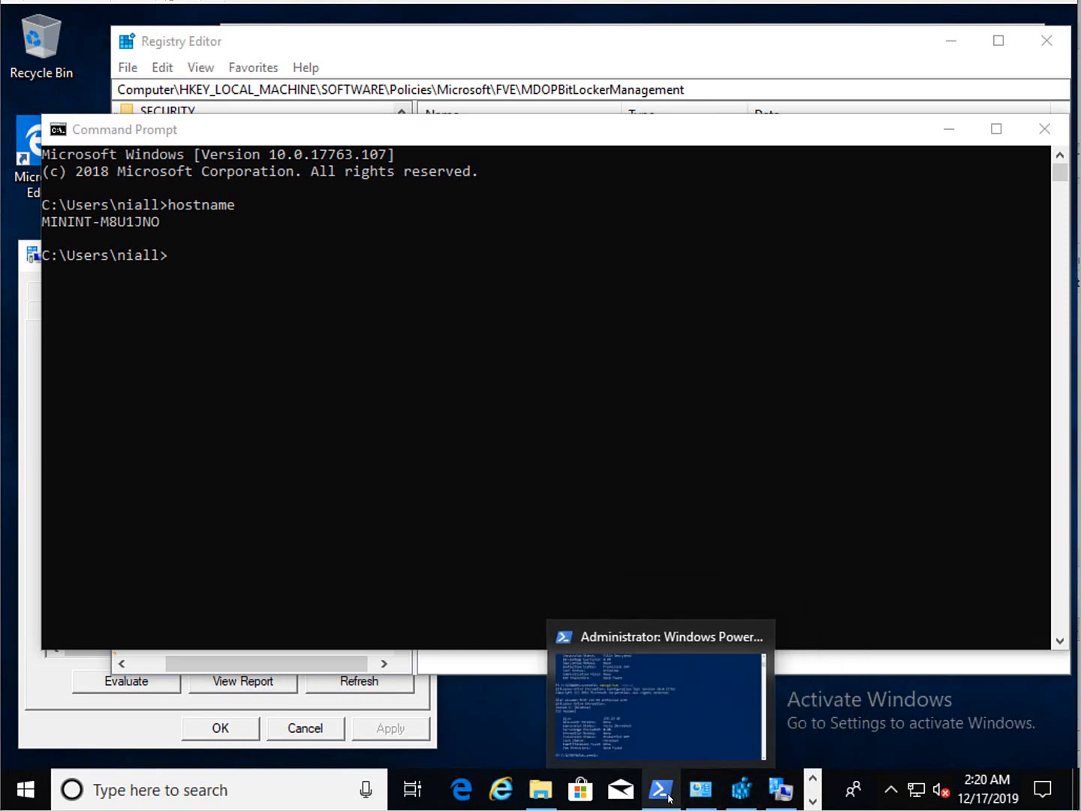
pyautogui.click(633, 729)
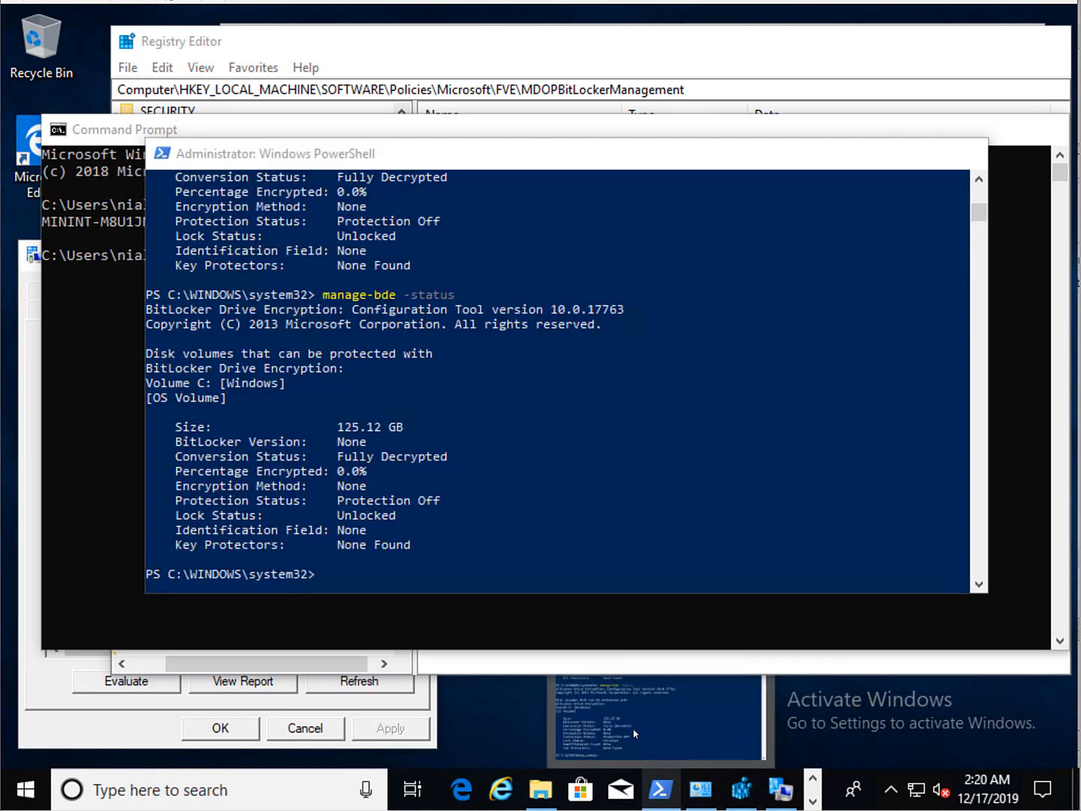
pyautogui.click(570, 370)
pyautogui.press('Escape')
pyautogui.press('Up')
pyautogui.press('Return')
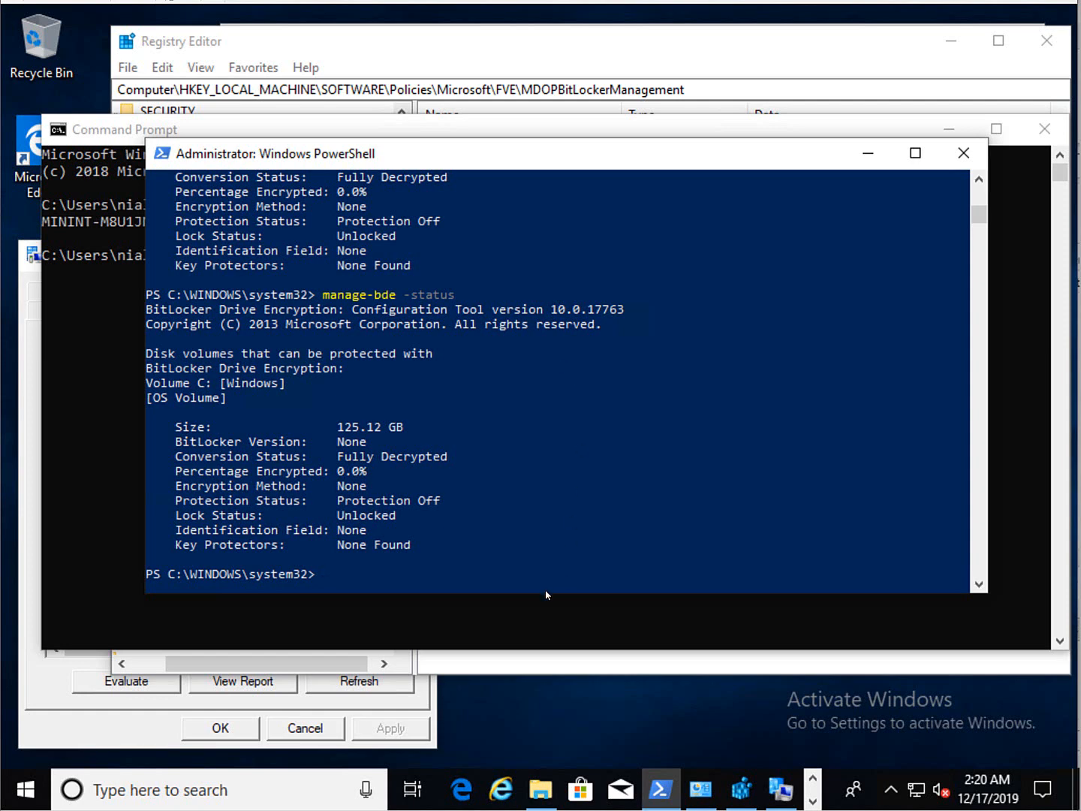
# - Open Event Viewer, expand Windows Logs and Applications and Services Logs, and move its window clear of the PowerShell window
pyautogui.rightClick(40, 786)
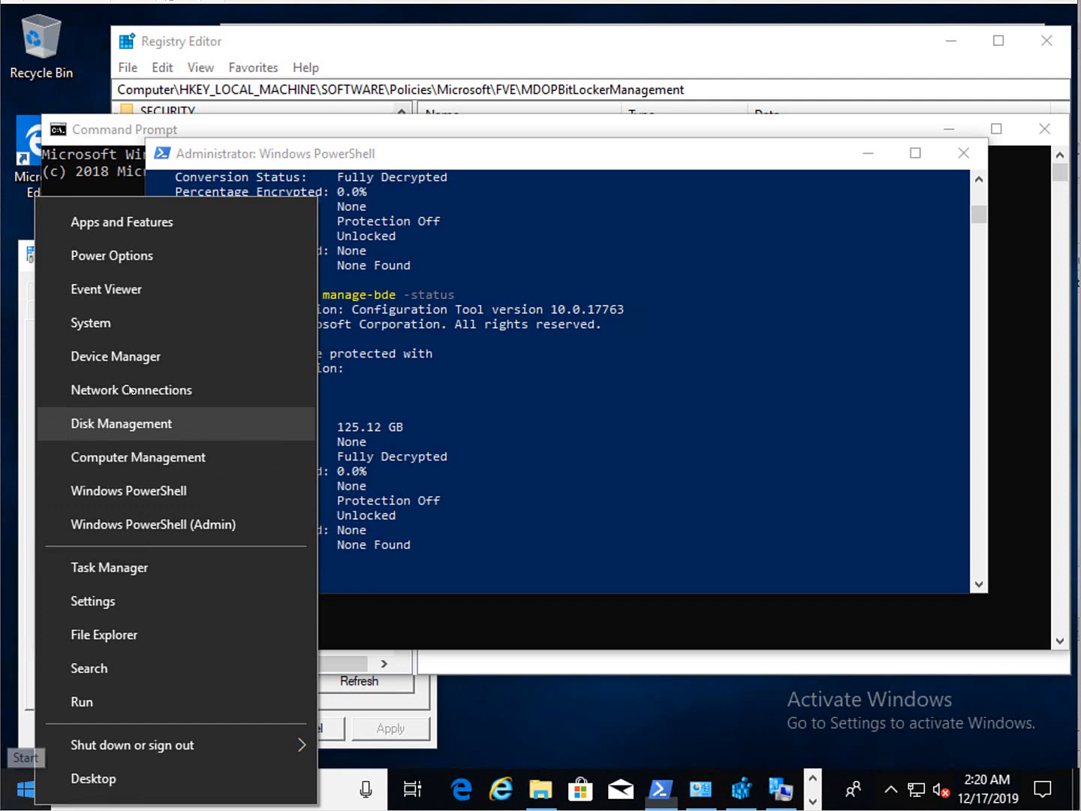
pyautogui.click(155, 297)
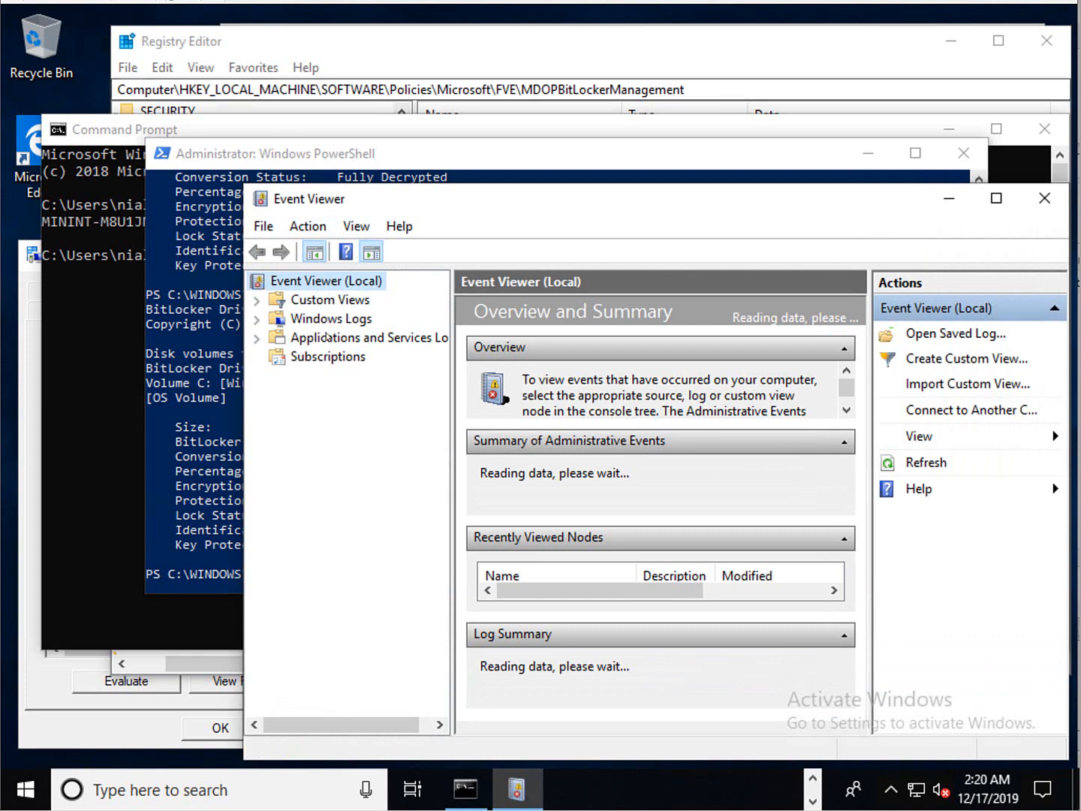
pyautogui.doubleClick(327, 321)
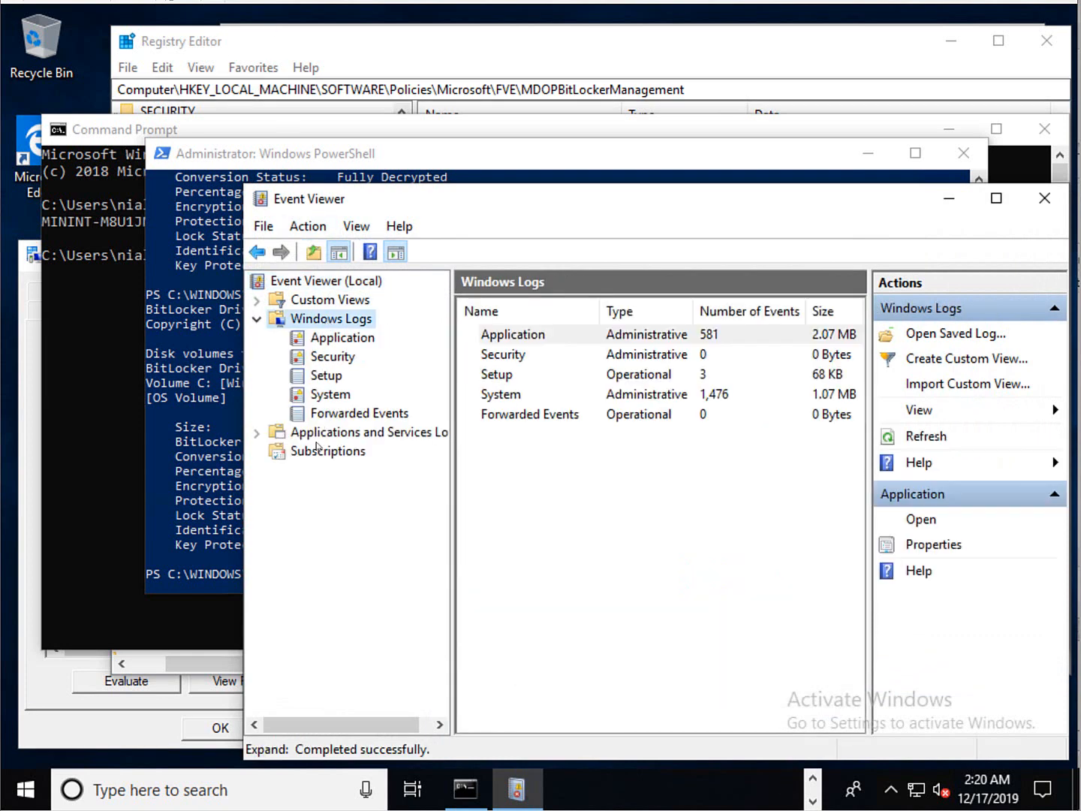
pyautogui.click(340, 437)
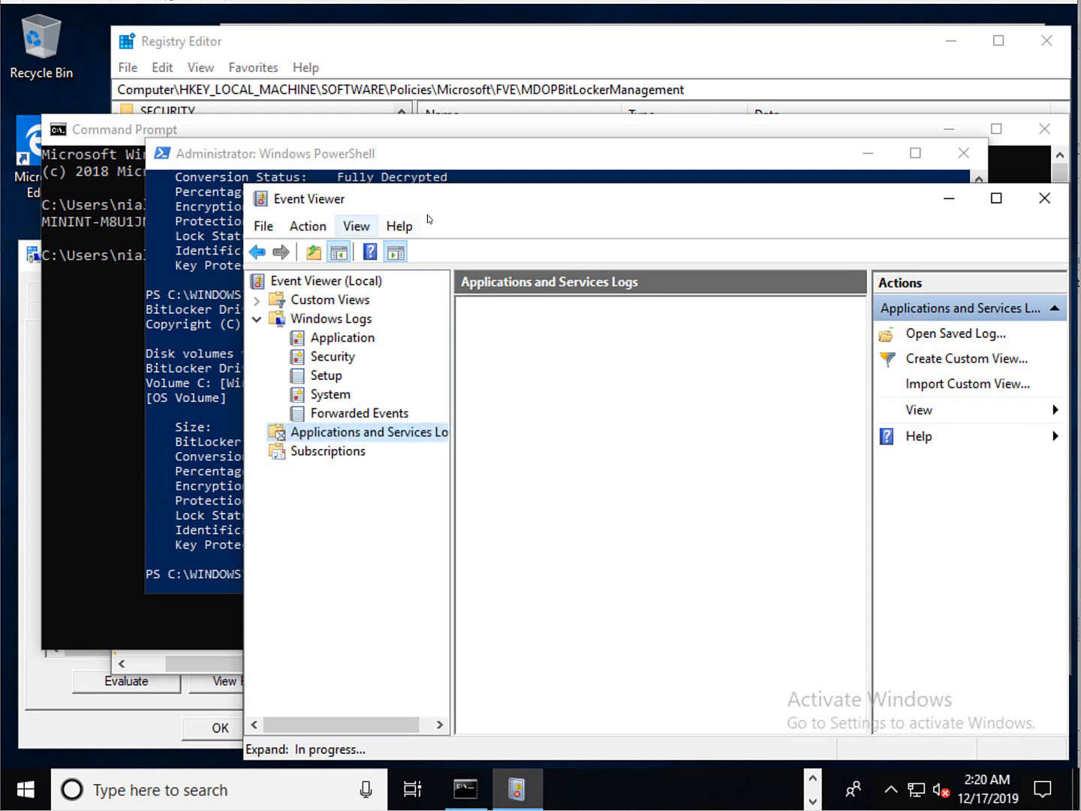
pyautogui.moveTo(440, 203); pyautogui.dragTo(258, 81)
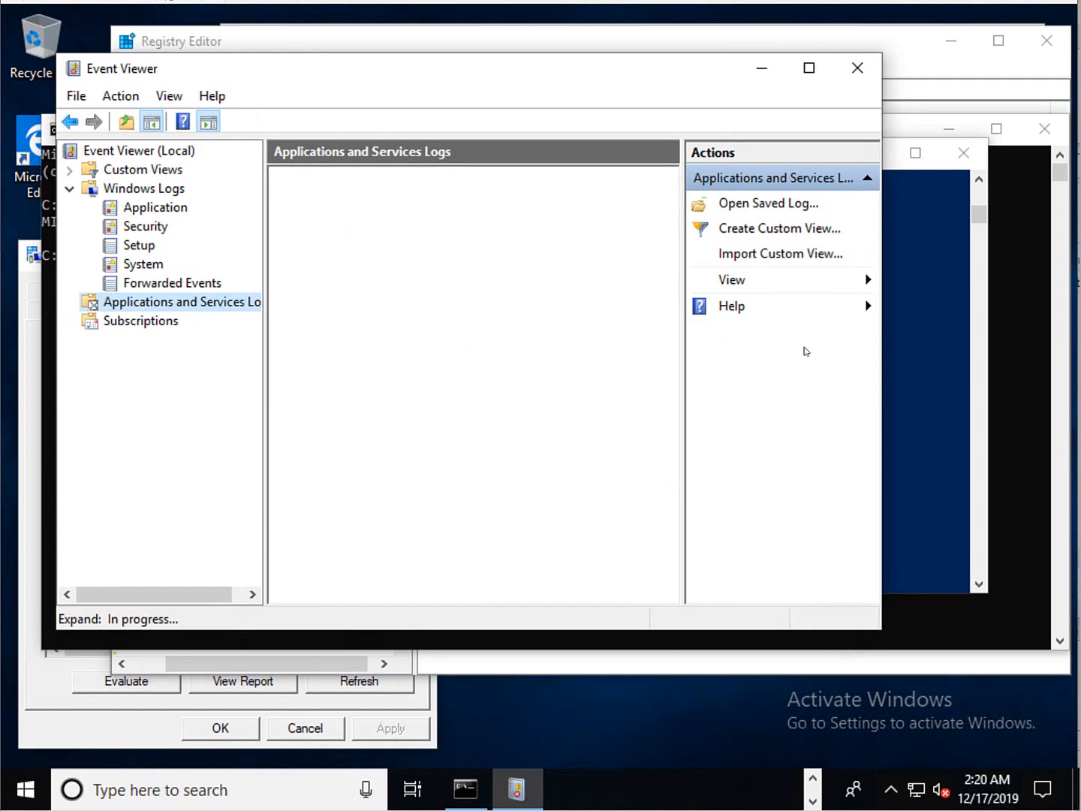
# - Return to PowerShell and rerun manage-bde -status to recheck the encryption status of drive C:
pyautogui.click(903, 347)
pyautogui.press('Up')
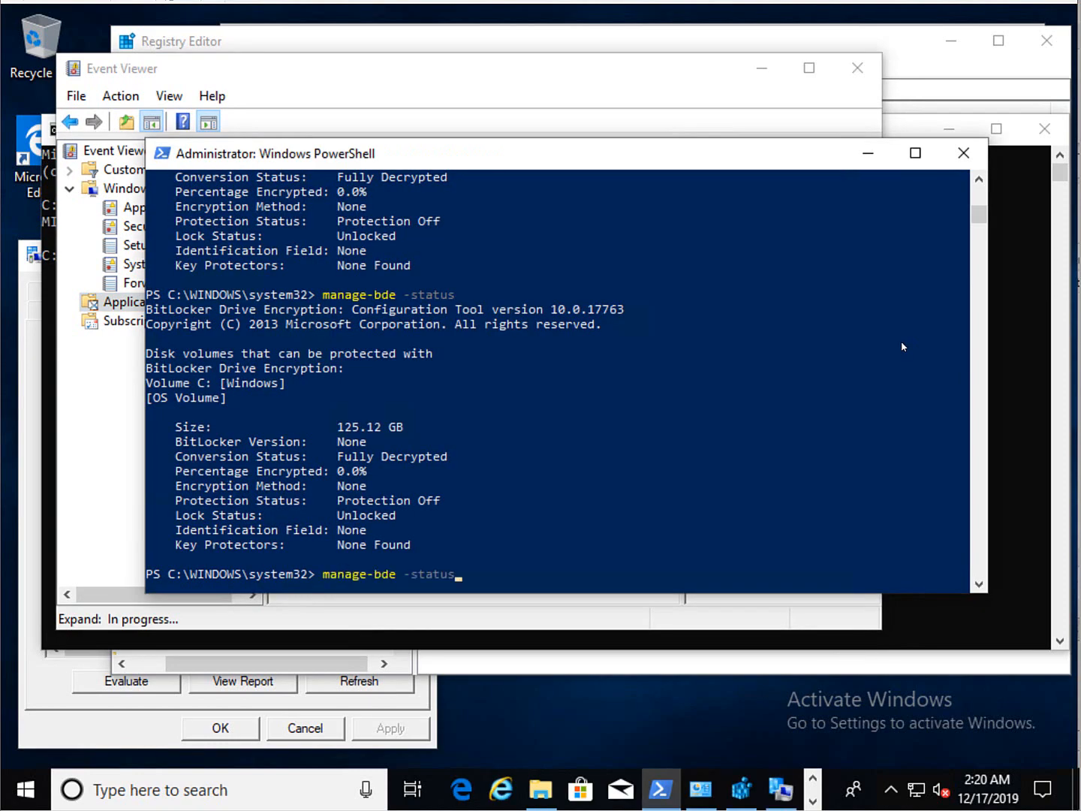
pyautogui.press('Return')
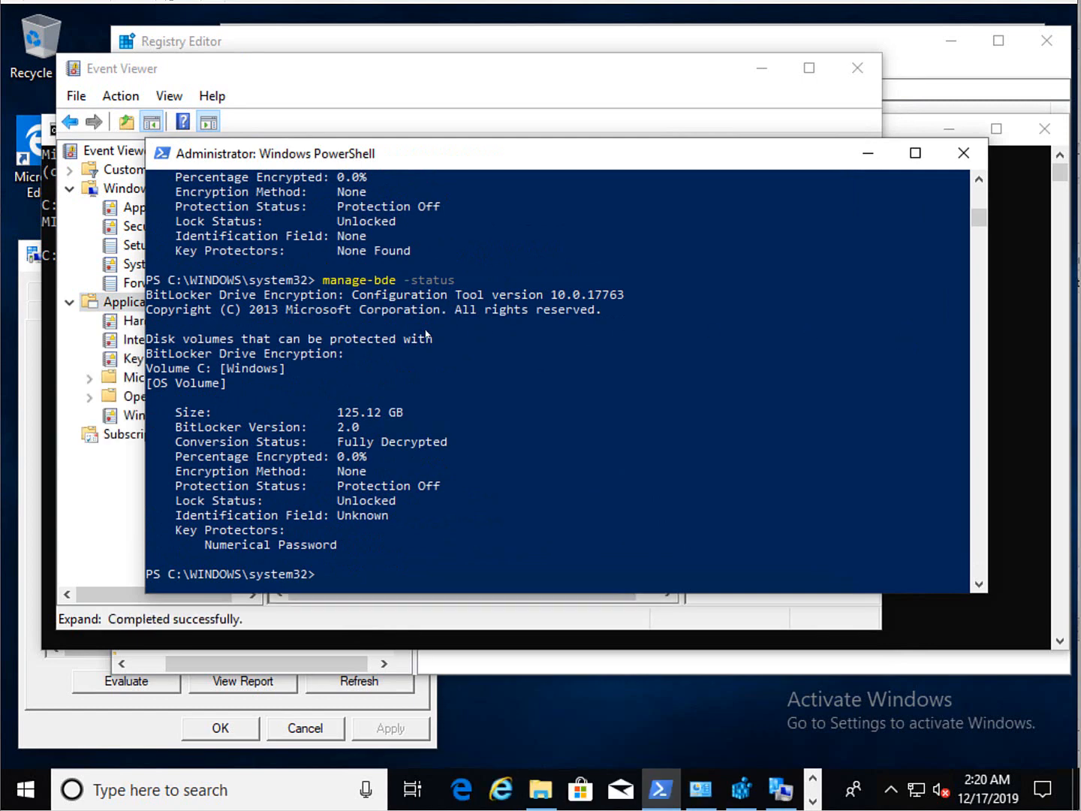
# - Switch to Event Viewer and expand the Microsoft, Windows and MBAM folders under Applications and Services Logs
pyautogui.click(133, 319)
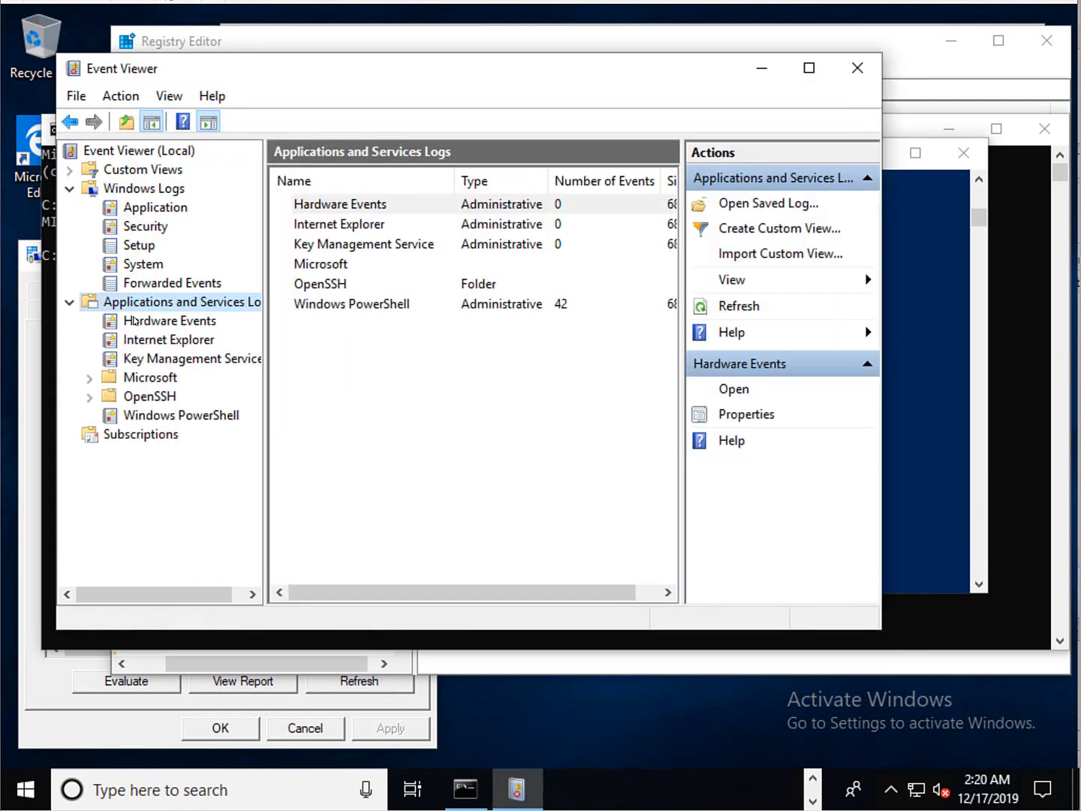
pyautogui.doubleClick(159, 378)
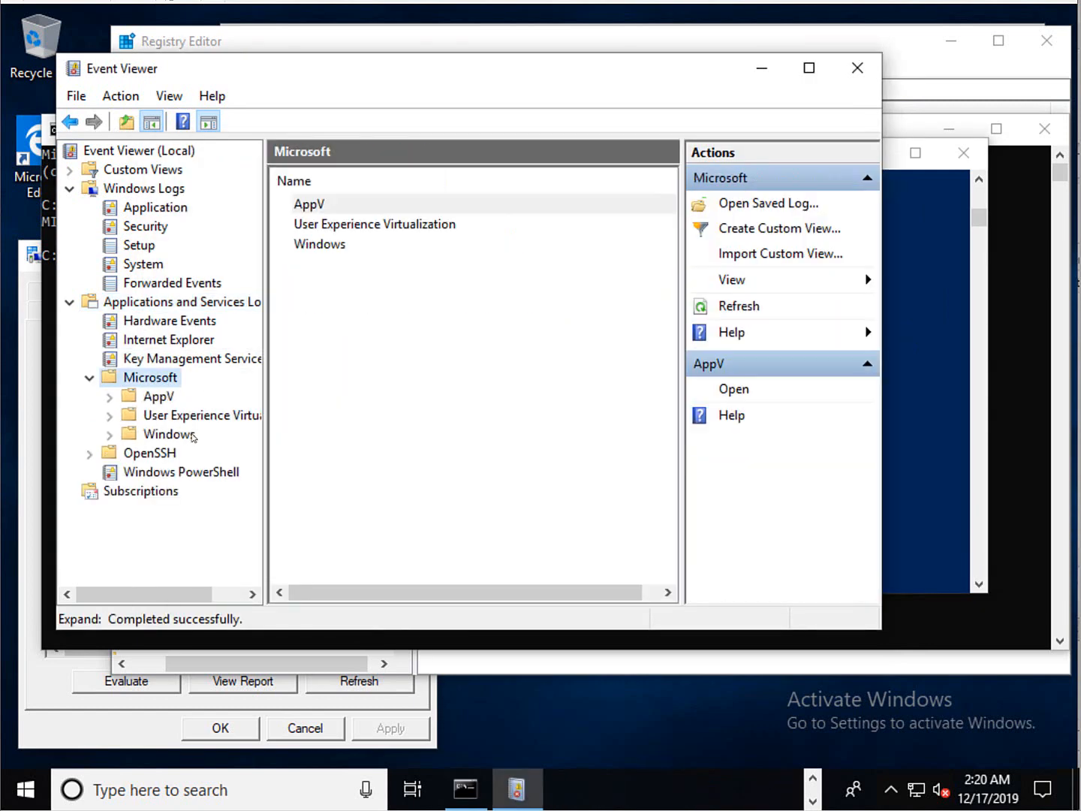
pyautogui.doubleClick(184, 434)
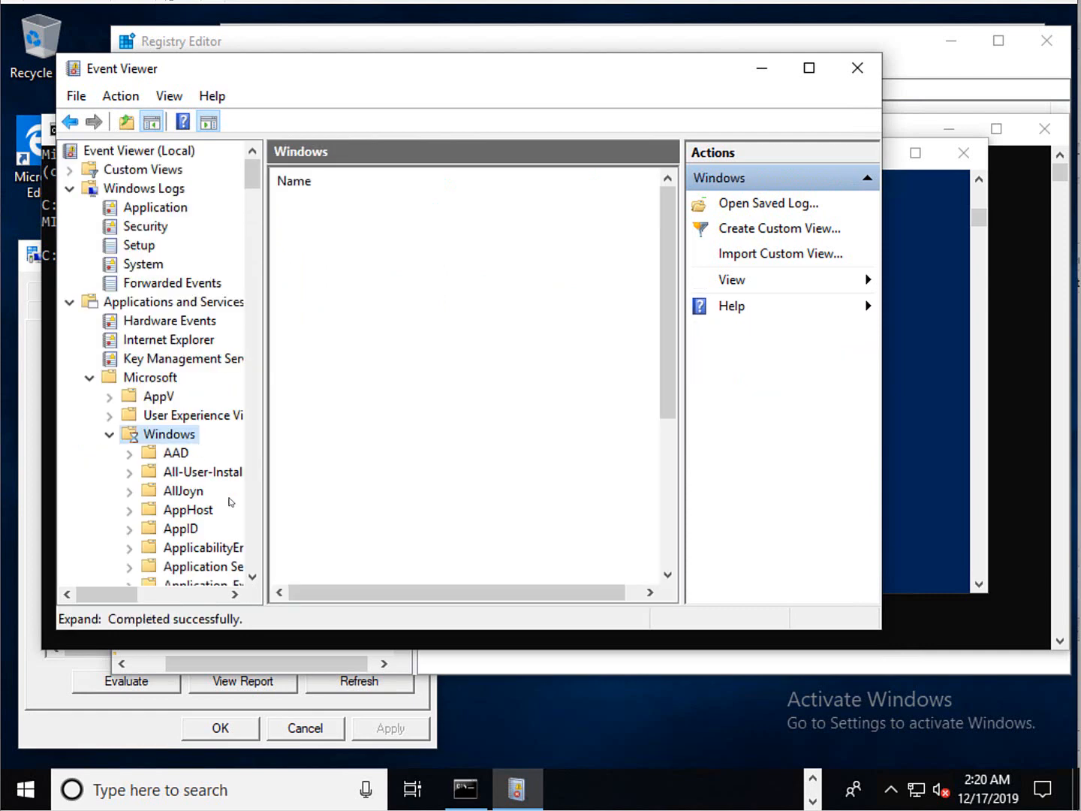
pyautogui.click(162, 546)
pyautogui.press('m')
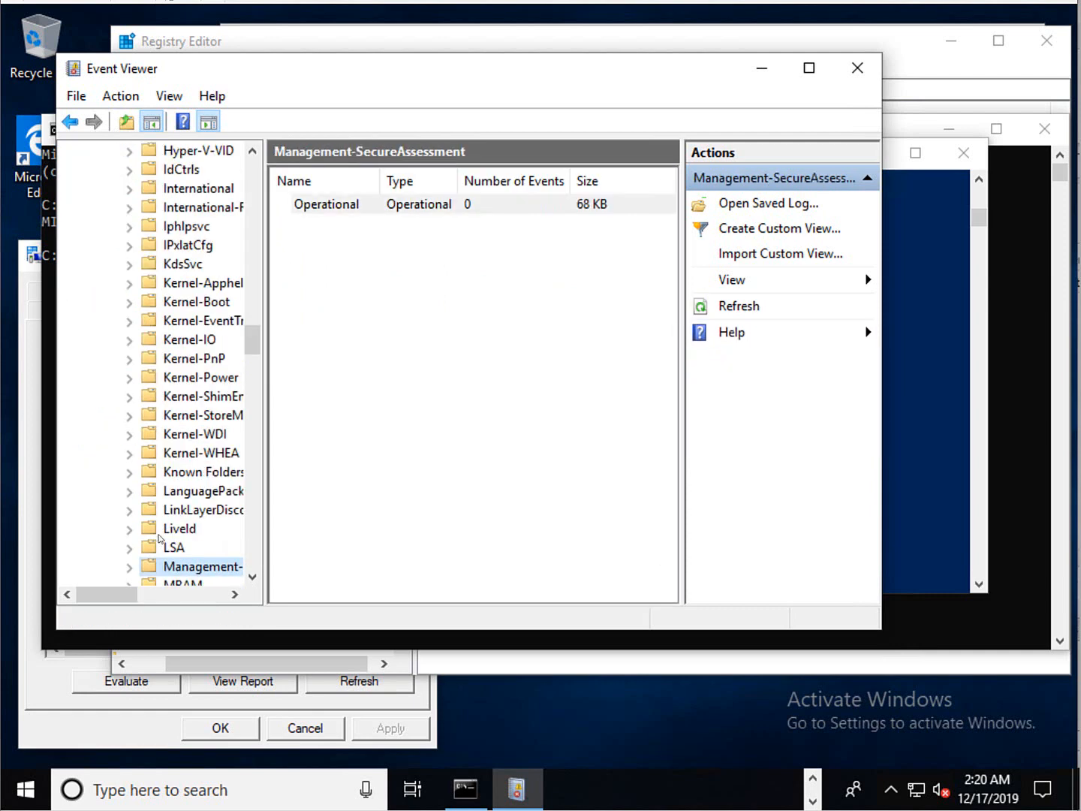
pyautogui.scroll(-1, 210, 518)
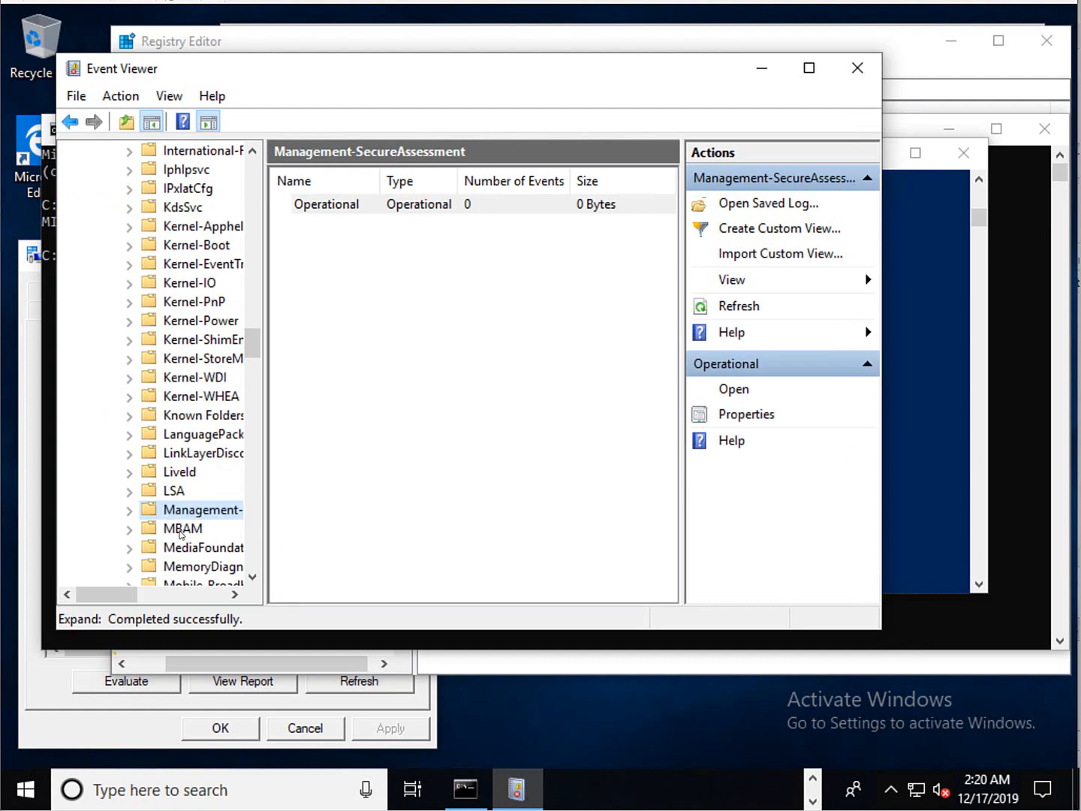
pyautogui.doubleClick(209, 523)
# - Open the MBAM Operational log in a maximized Event Viewer and widen the Task Category column to read the latest events
pyautogui.doubleClick(570, 215)
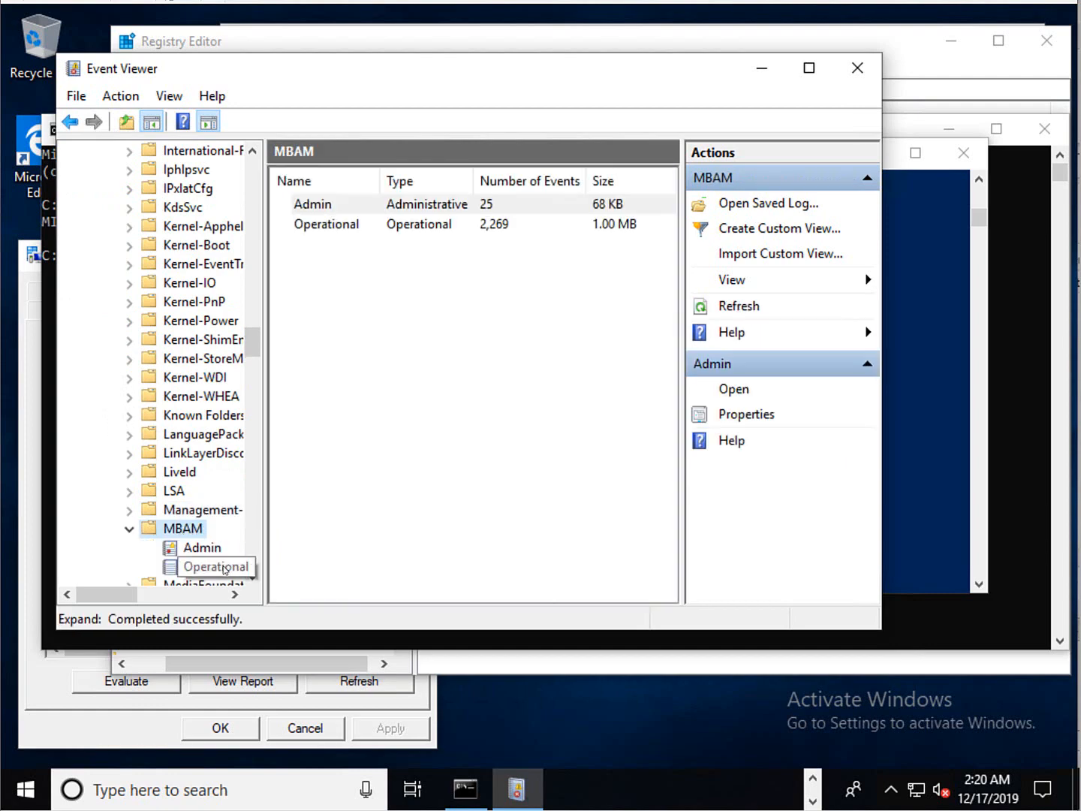
pyautogui.doubleClick(545, 70)
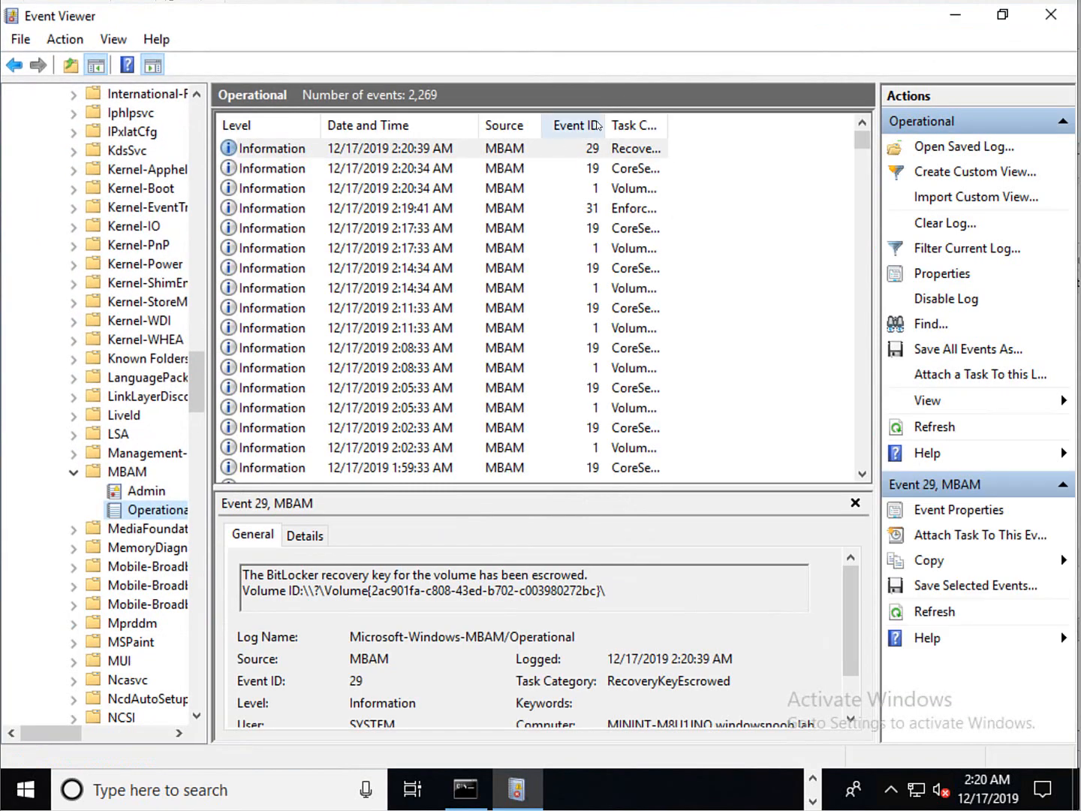
pyautogui.moveTo(668, 124); pyautogui.dragTo(773, 119)
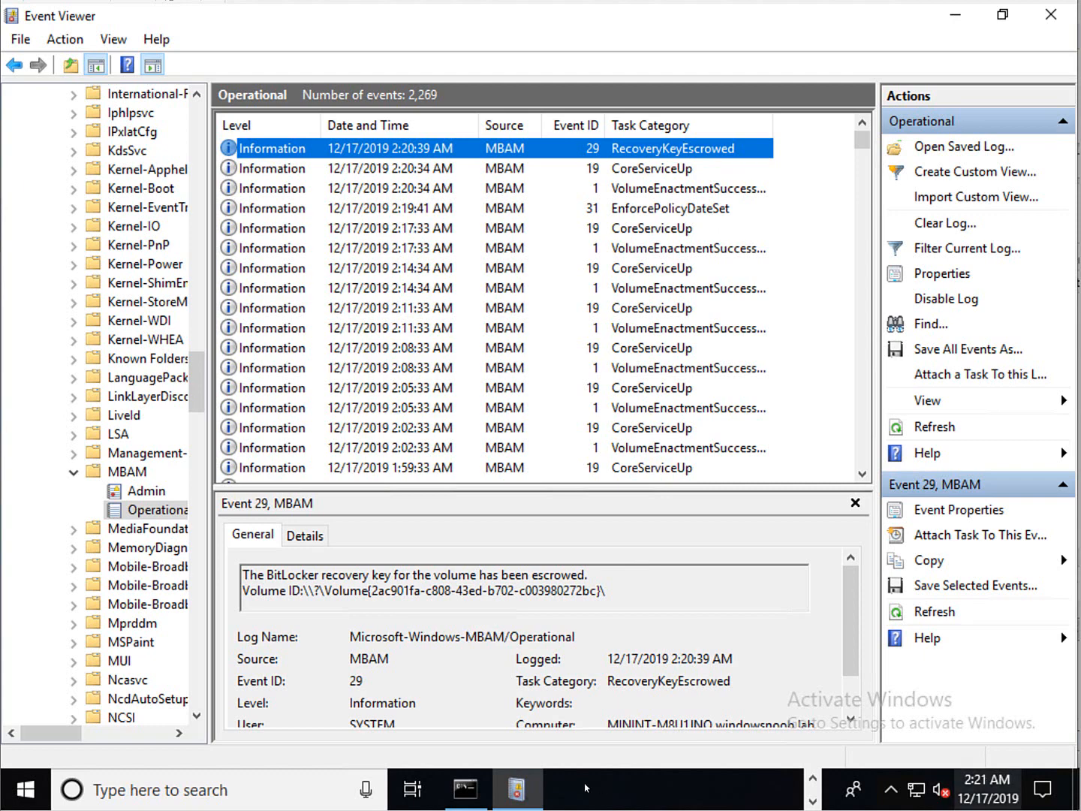
# - Switch to the administrator PowerShell window and rerun manage-bde -status to check whether encryption of drive C: has started
pyautogui.click(811, 779)
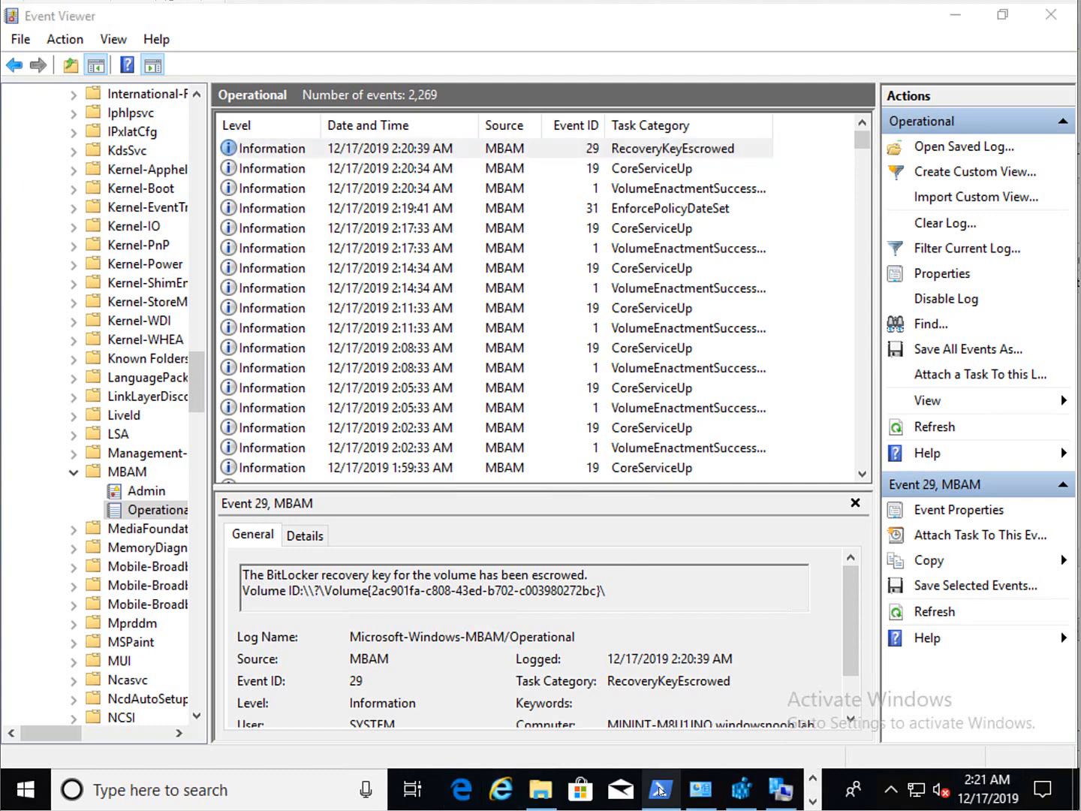
pyautogui.click(659, 788)
pyautogui.click(451, 500)
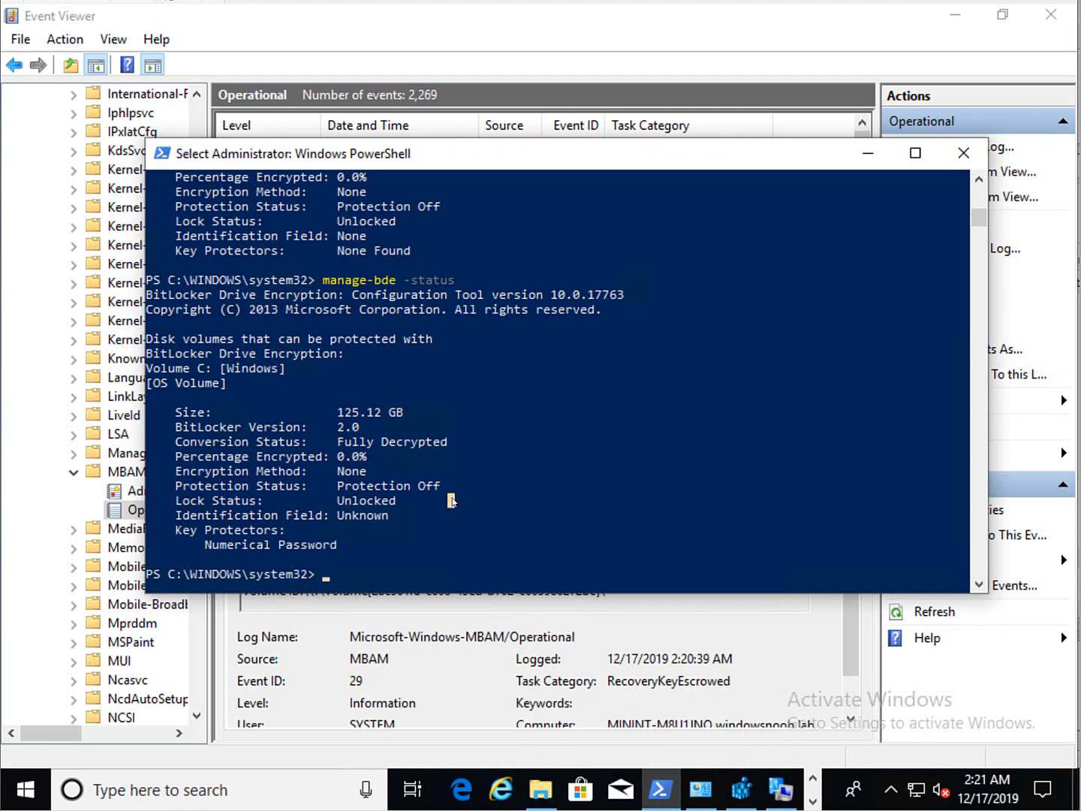
pyautogui.press('Up')
pyautogui.press('Return')
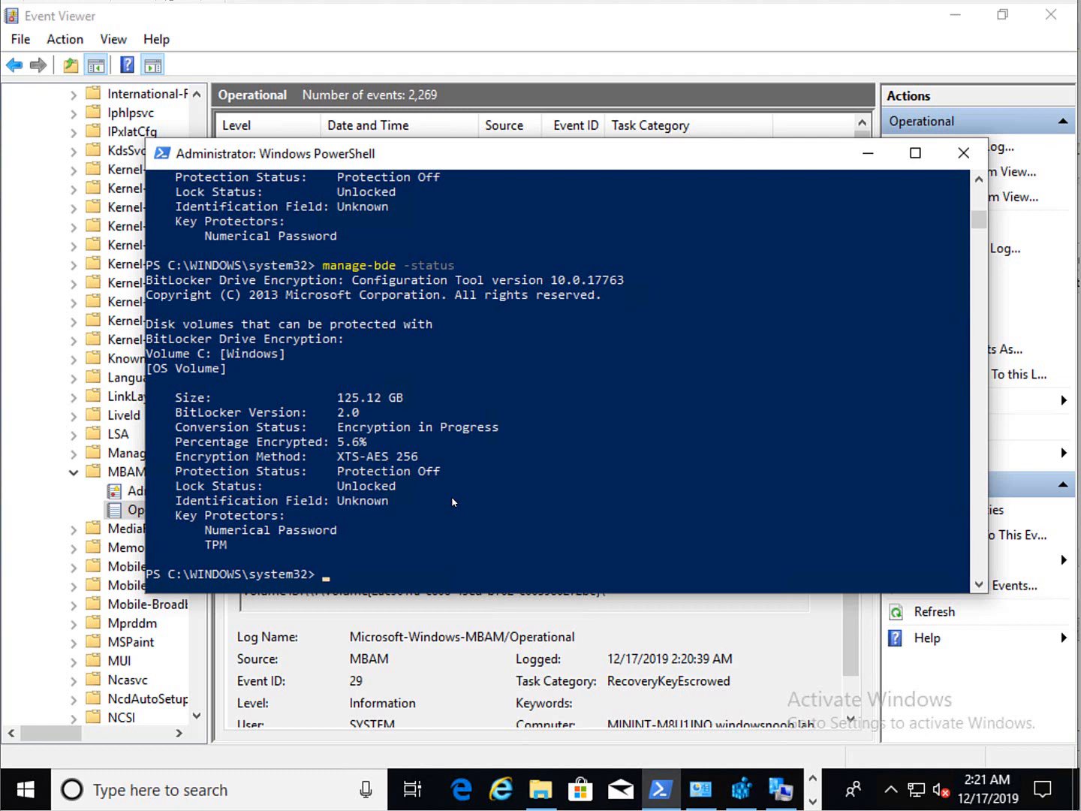
# - Switch to Registry Editor and select both UseOsEnforcePolicy and OsEnforcePolicyPeriod in the MDOPBitLockerManagement key to review their data
pyautogui.click(741, 789)
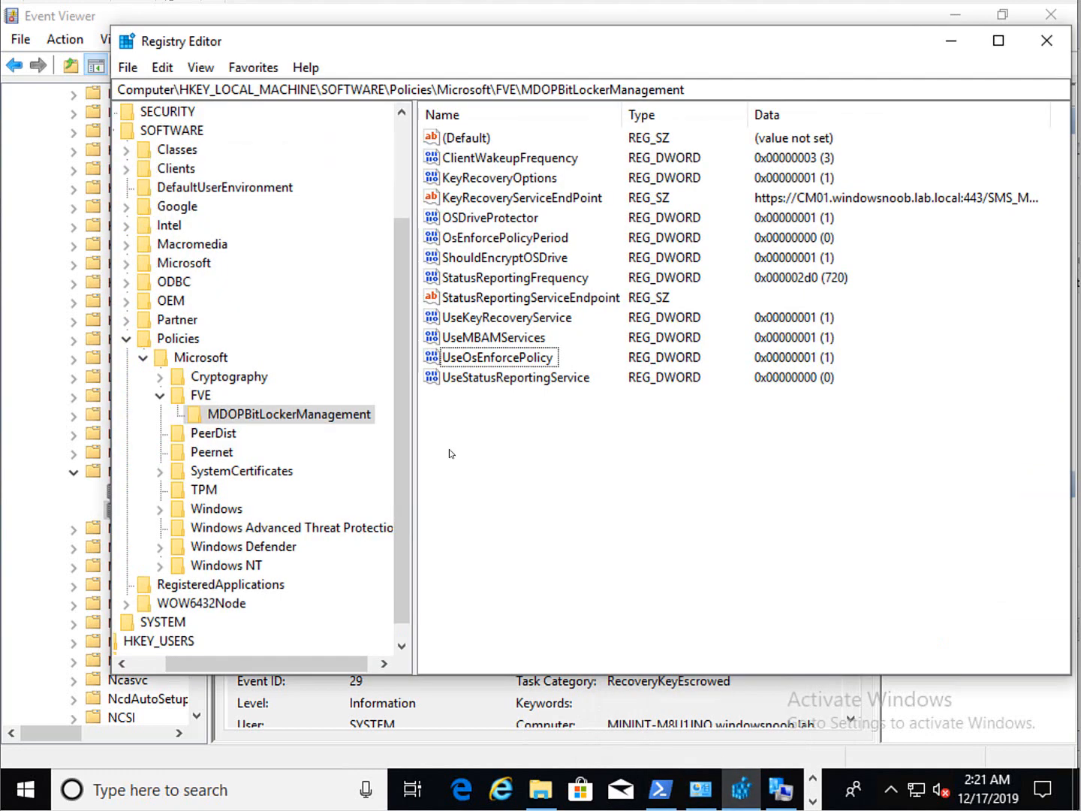
pyautogui.click(491, 358)
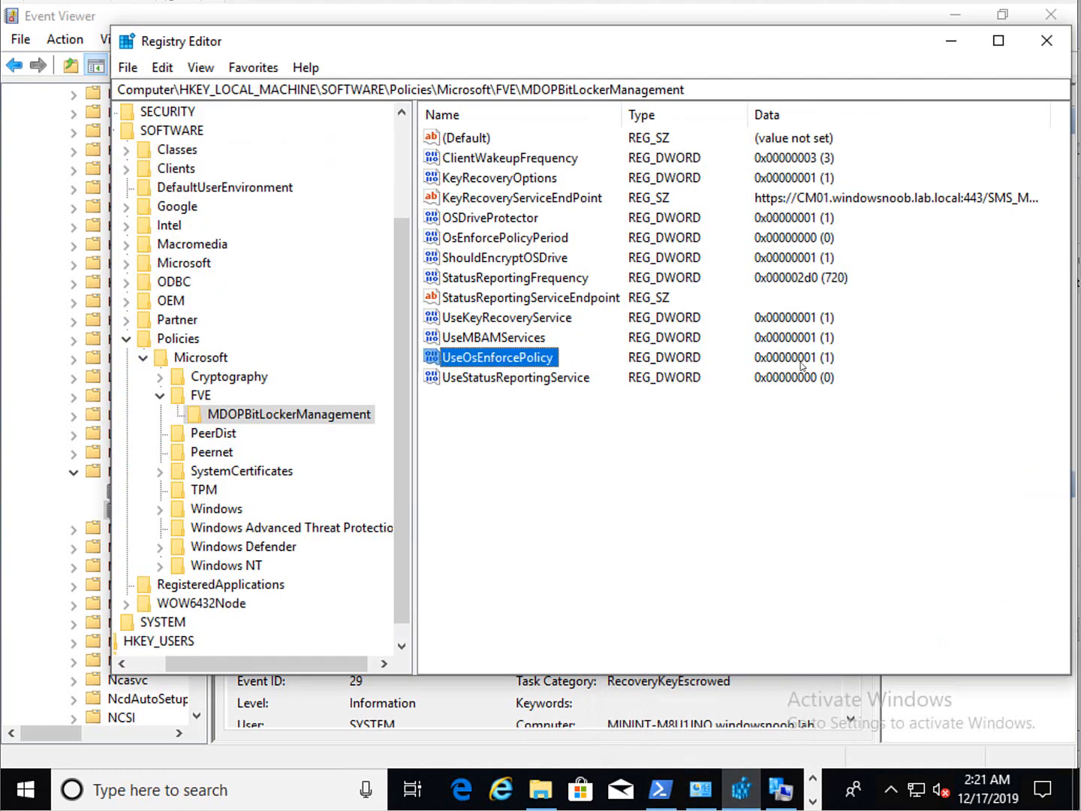
pyautogui.keyDown('ctrl'); pyautogui.click(509, 239); pyautogui.keyUp('ctrl')
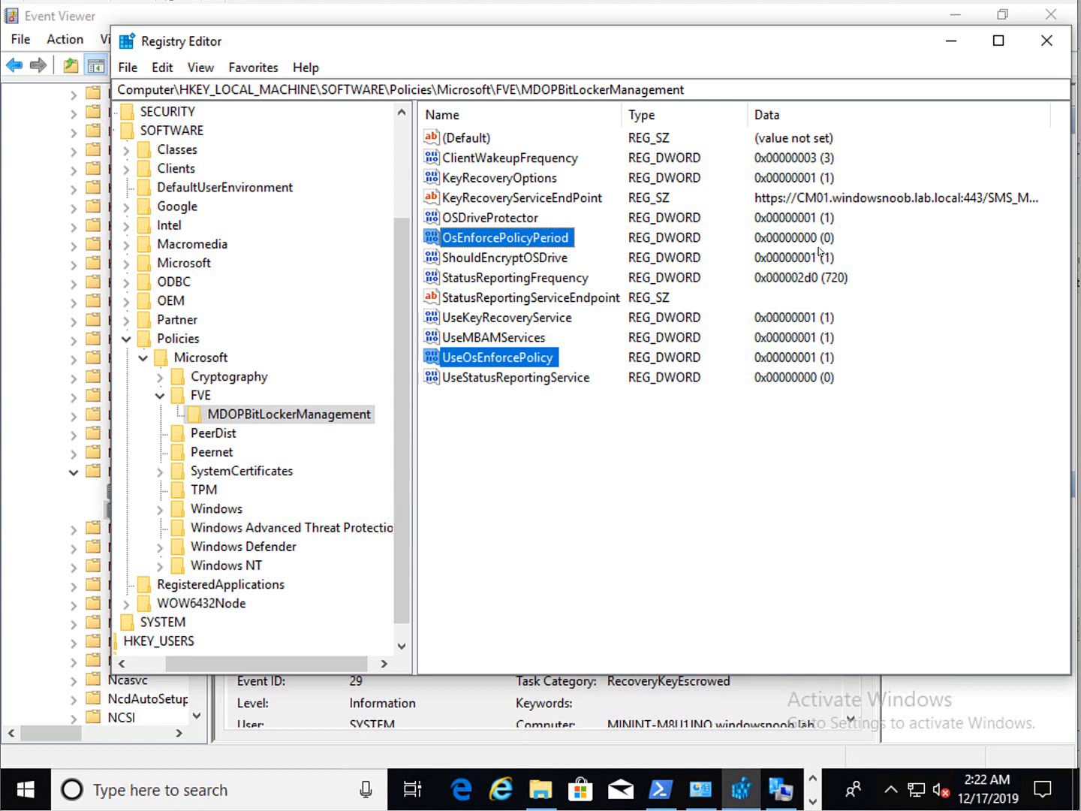
# - Return to PowerShell and run manage-bde -status again to check the encryption progress of drive C:
pyautogui.click(661, 790)
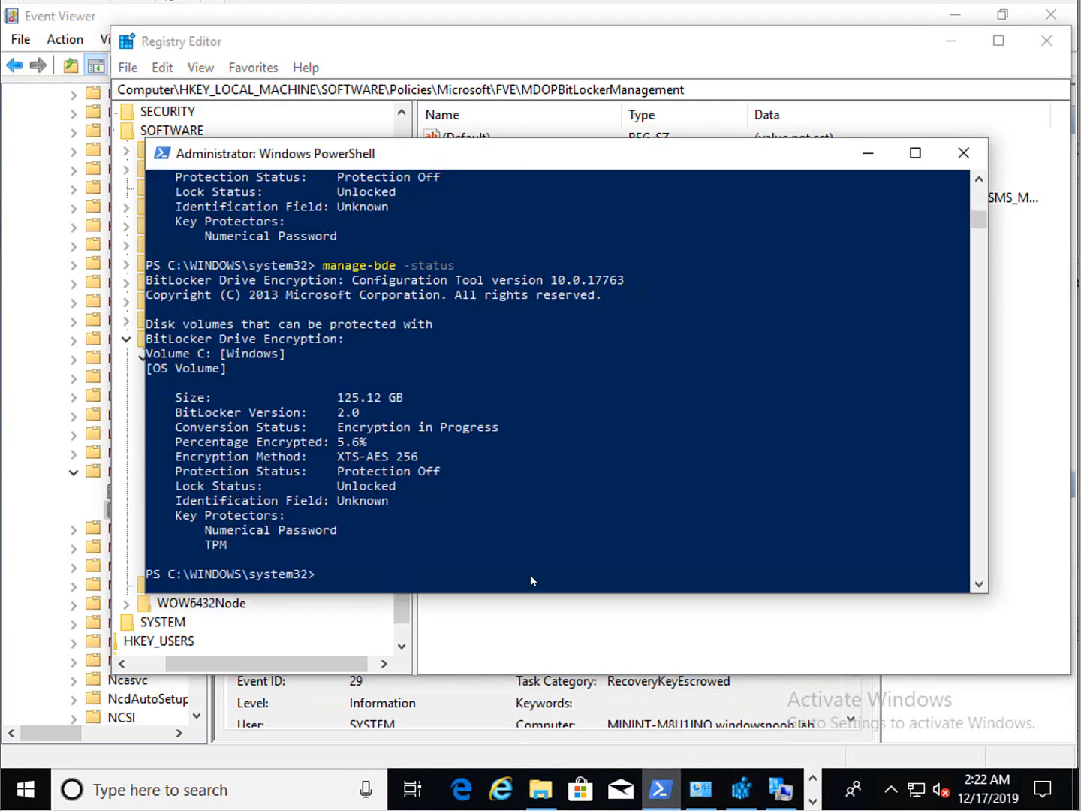
pyautogui.click(546, 471)
pyautogui.press('Escape')
pyautogui.press('Up')
pyautogui.press('Return')
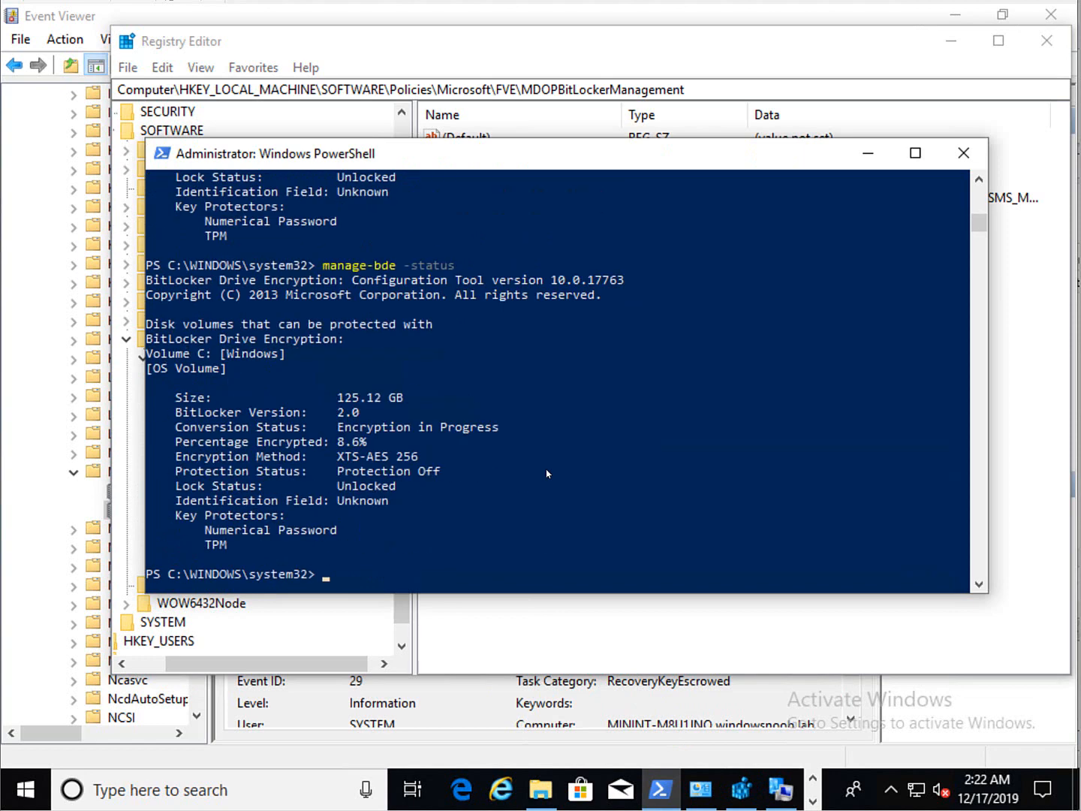